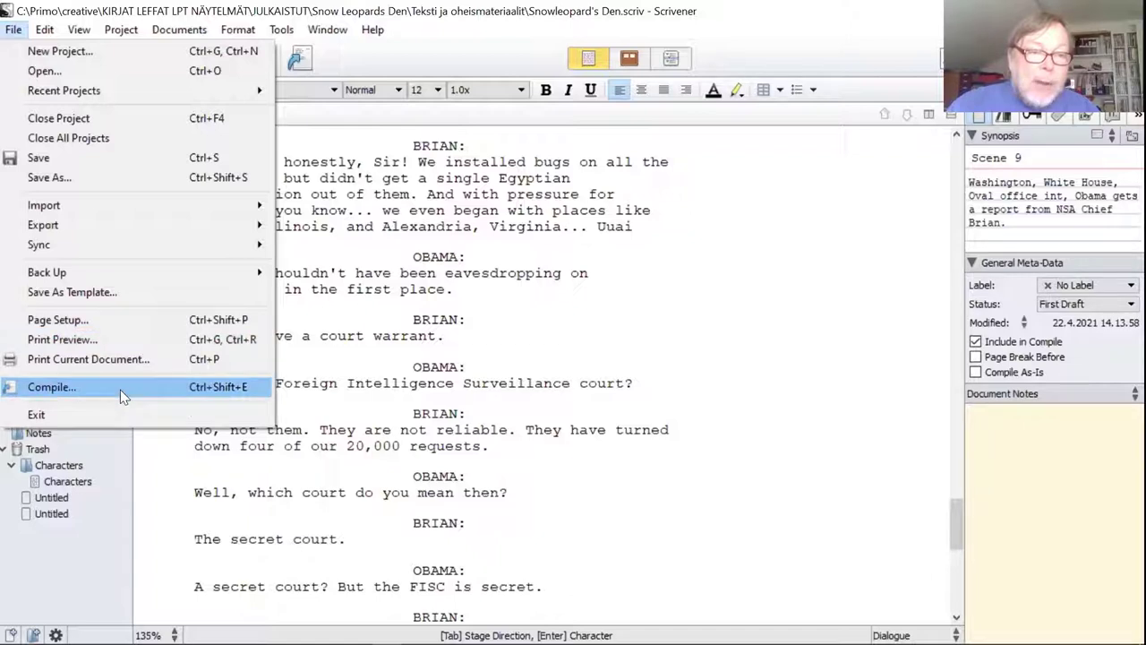
Expand the Act 1: The Revelation folder in the binder and look over the scenes of both acts
click(392, 197)
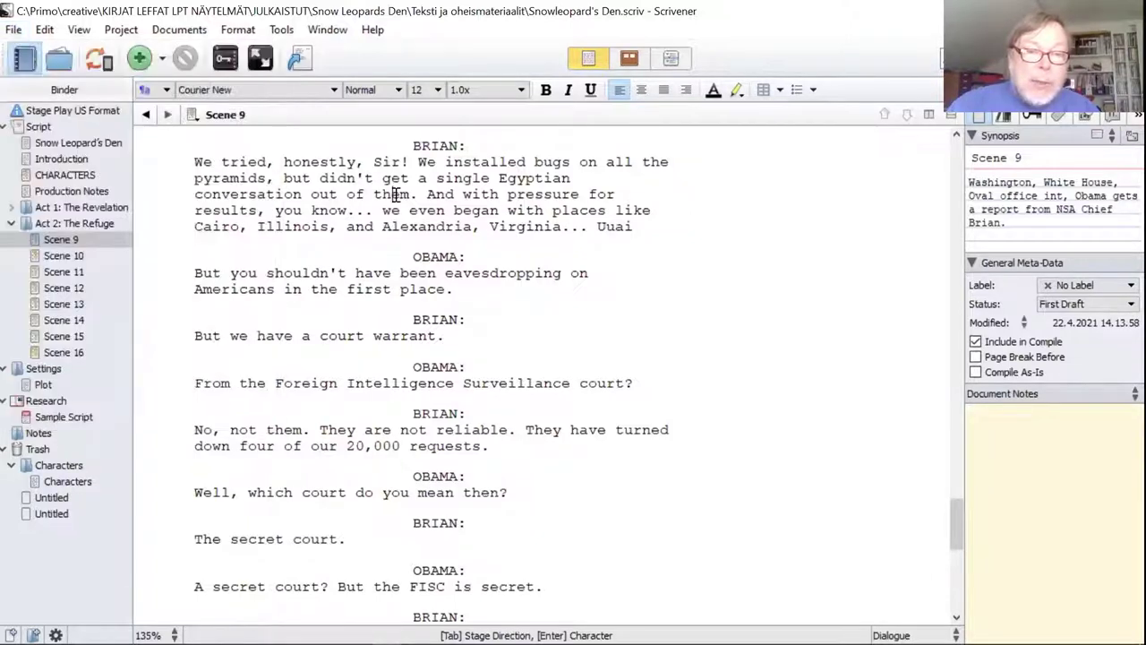
click(9, 226)
click(10, 211)
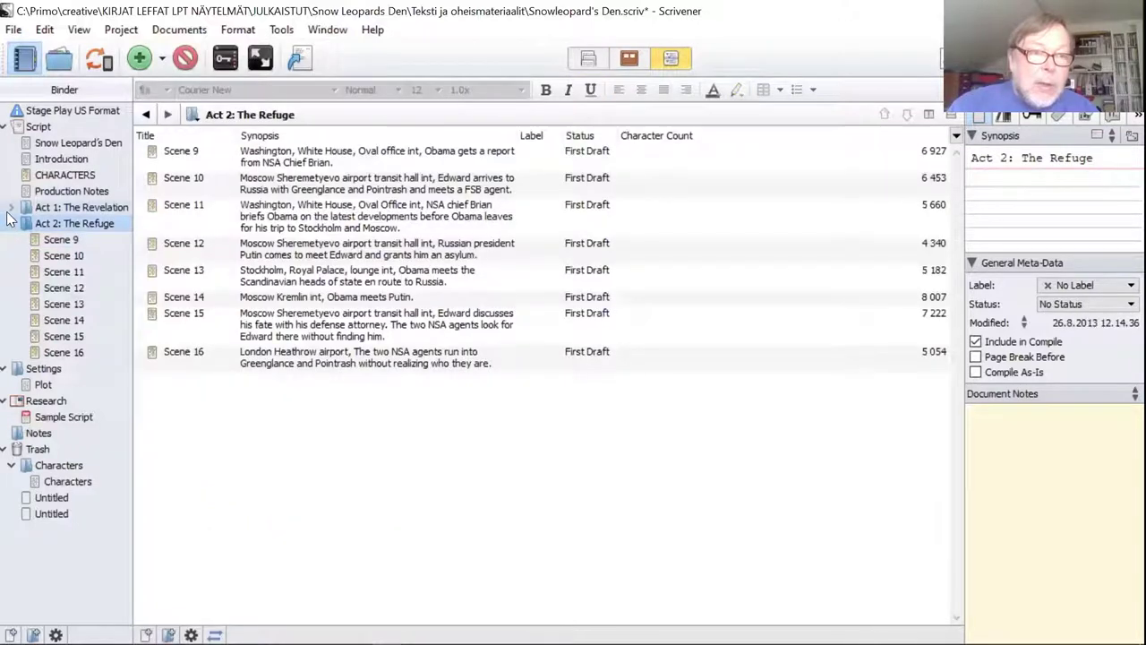
click(11, 209)
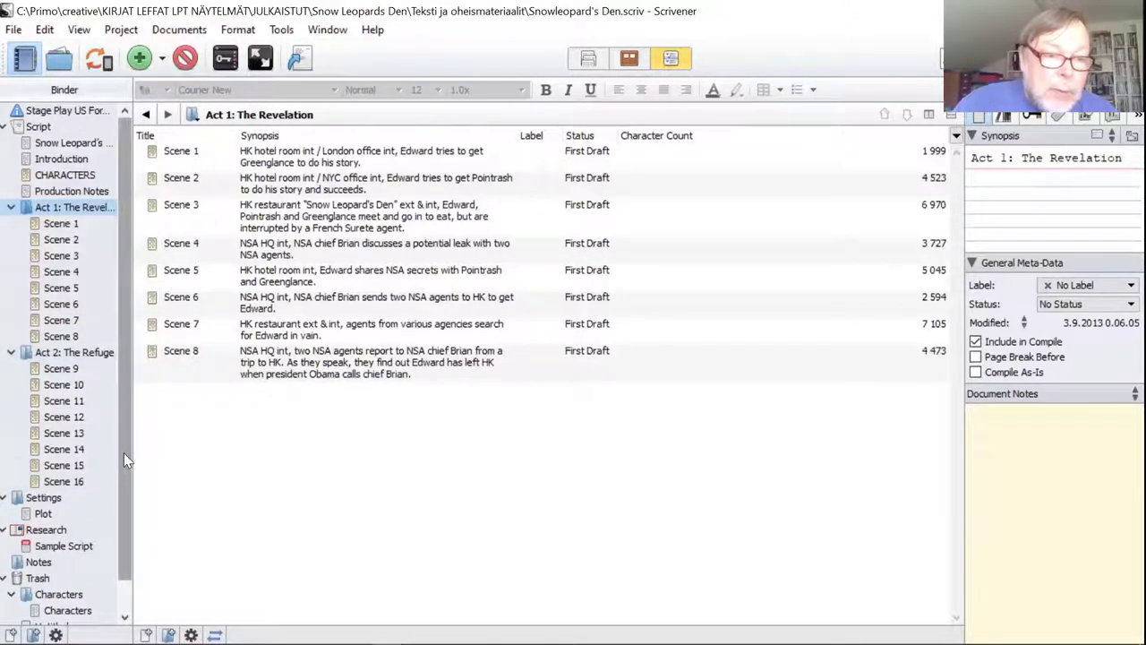
scroll(124, 452, down, 1)
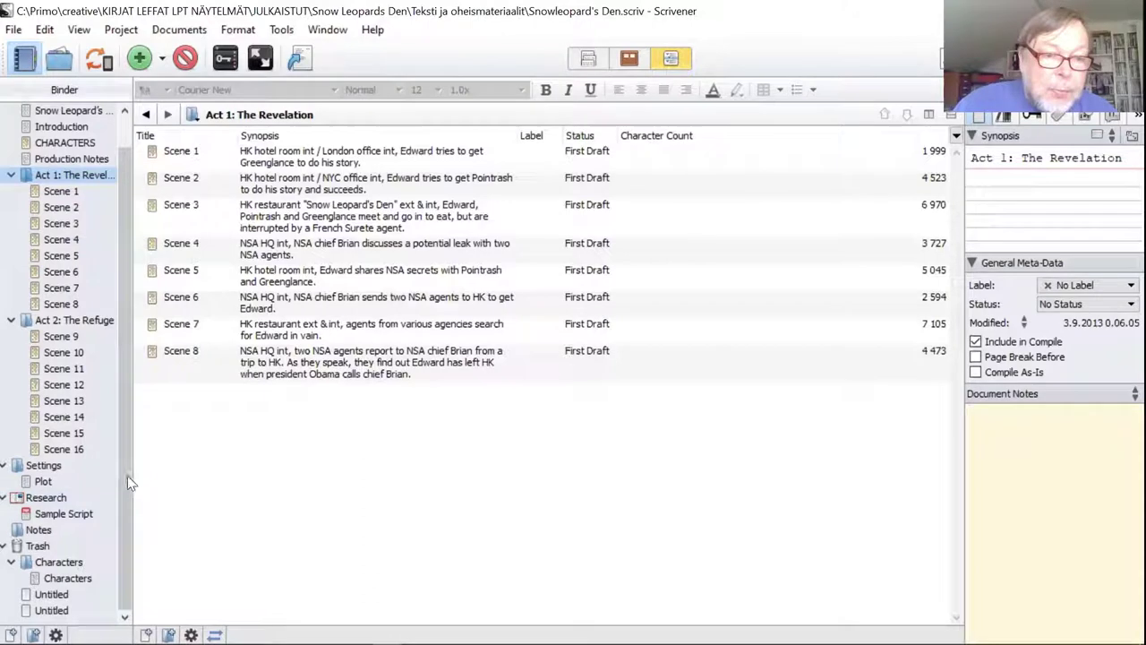
scroll(126, 412, up, 1)
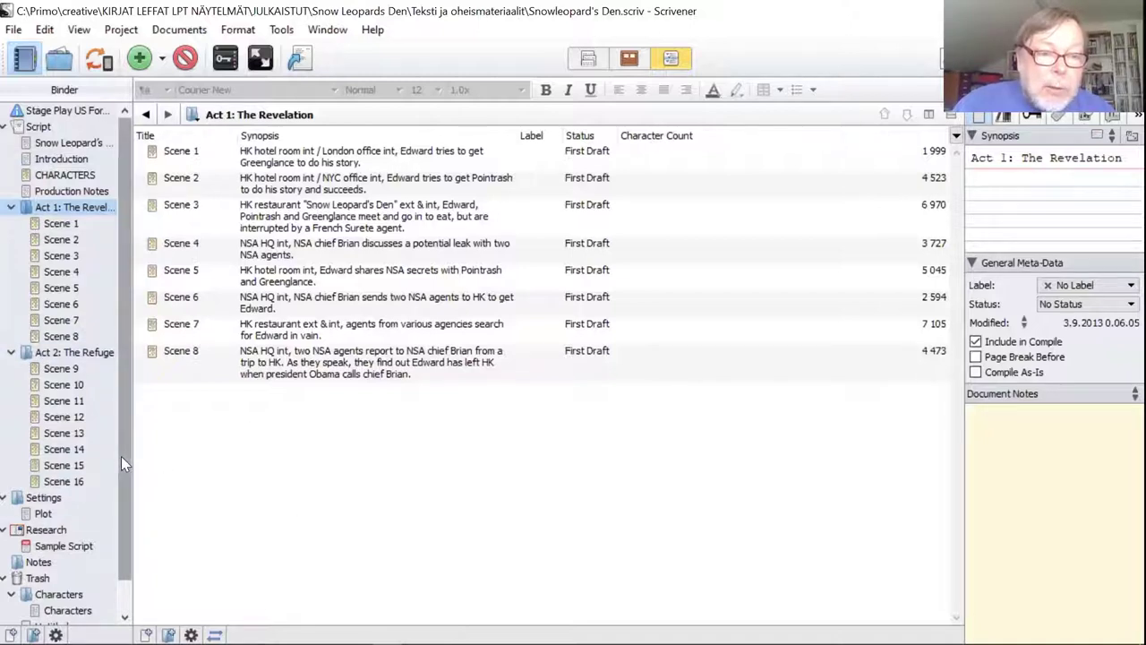
drag(120, 456, 125, 540)
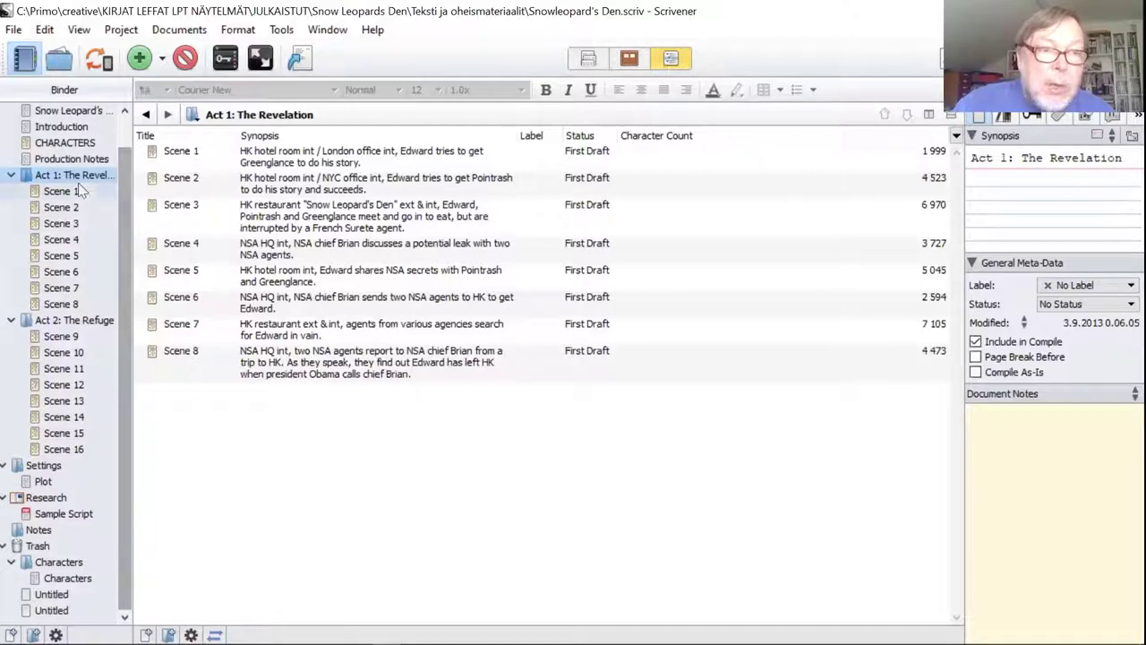
Open the compile settings for the script and choose Custom as the format after looking through the predefined formats
click(6, 33)
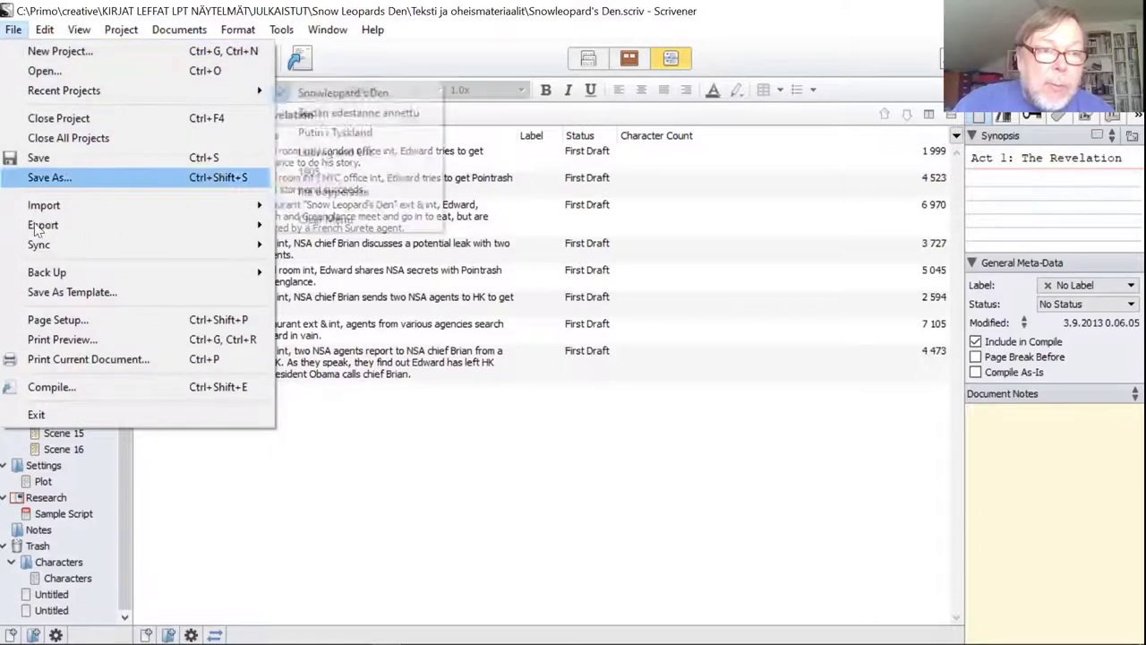
click(72, 396)
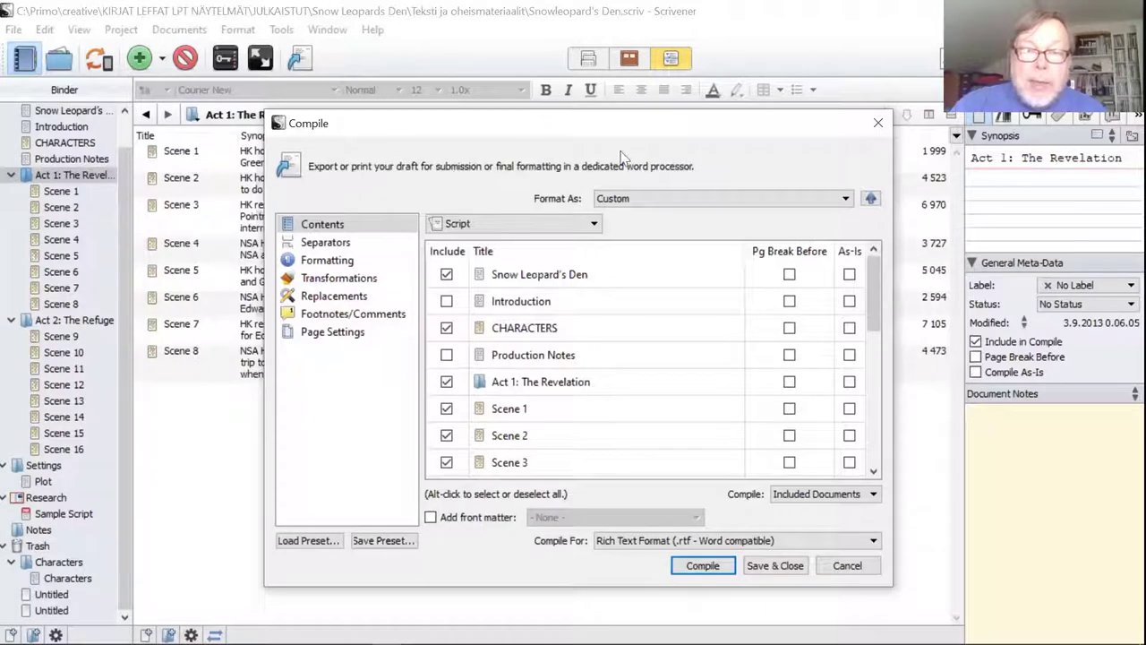
click(842, 200)
click(854, 262)
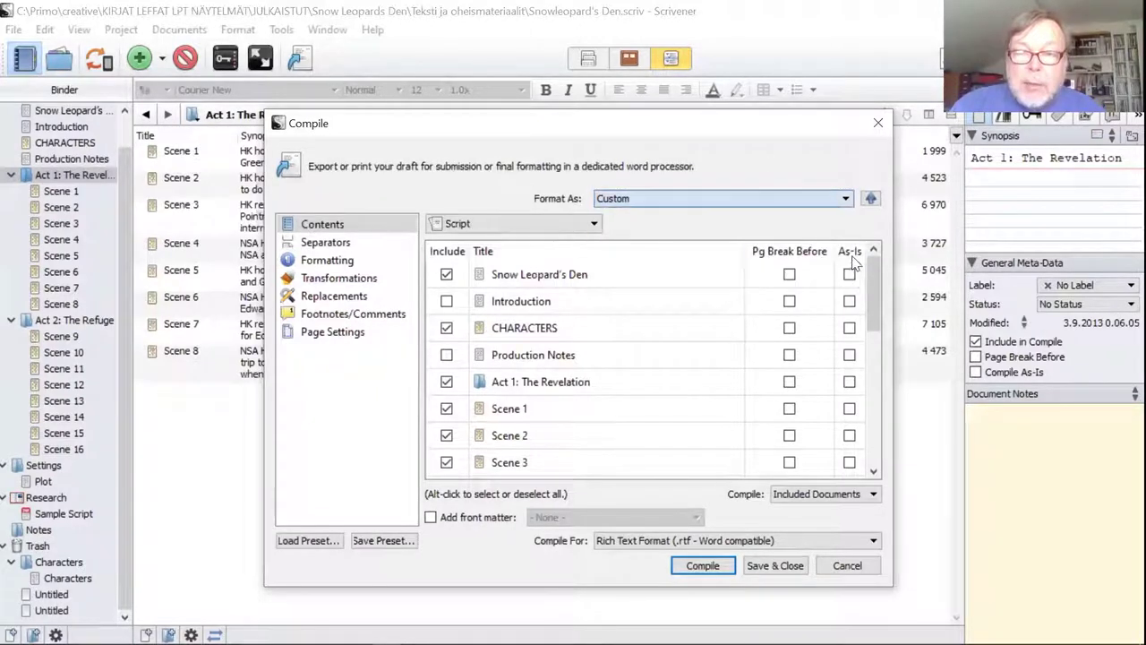
click(854, 263)
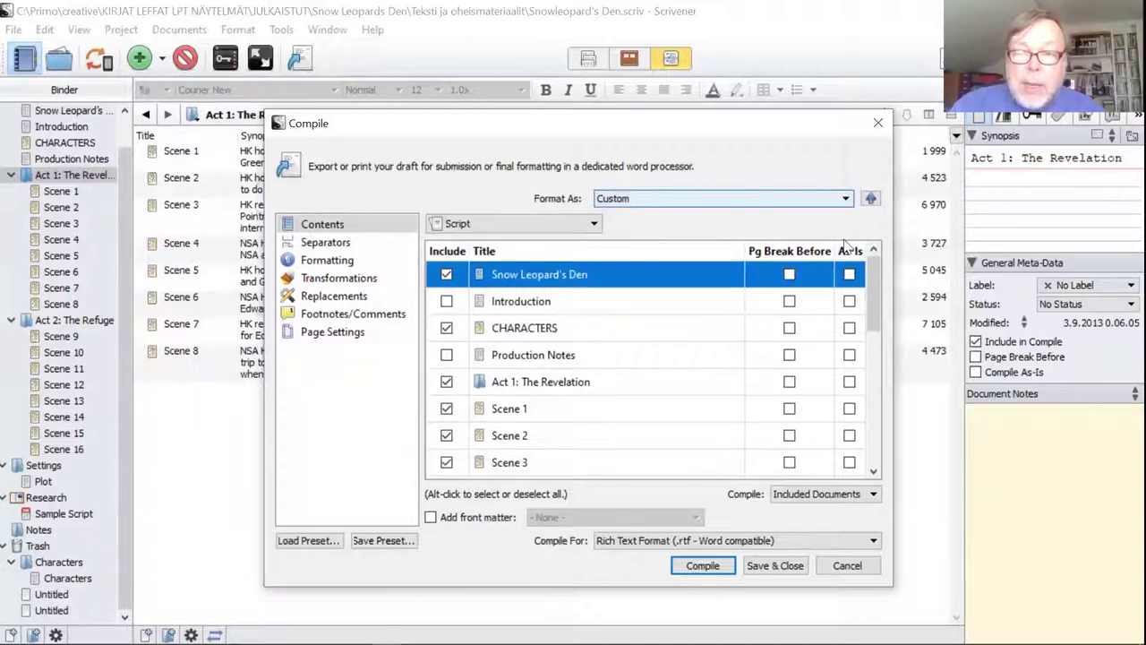
click(845, 198)
click(847, 214)
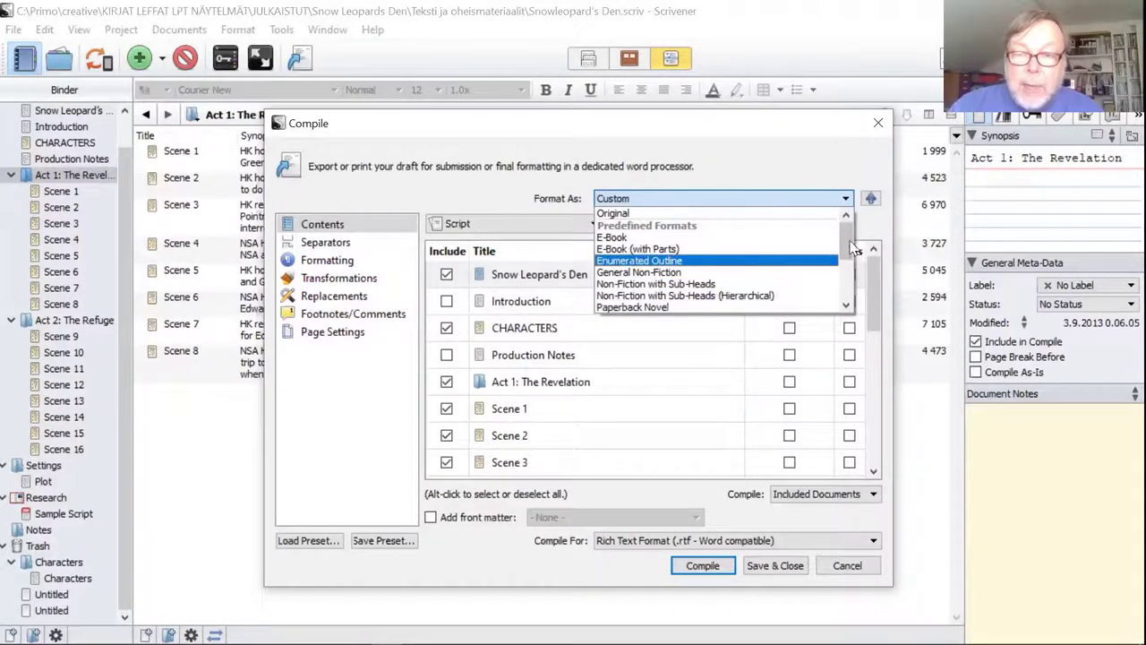
drag(850, 248, 847, 285)
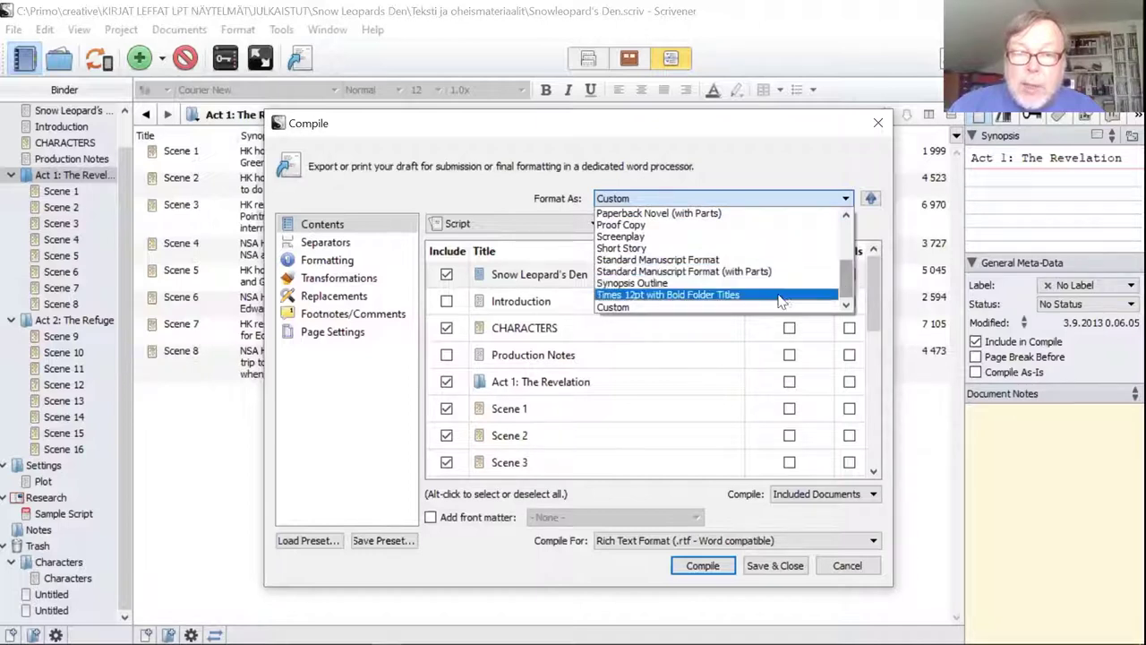
click(751, 309)
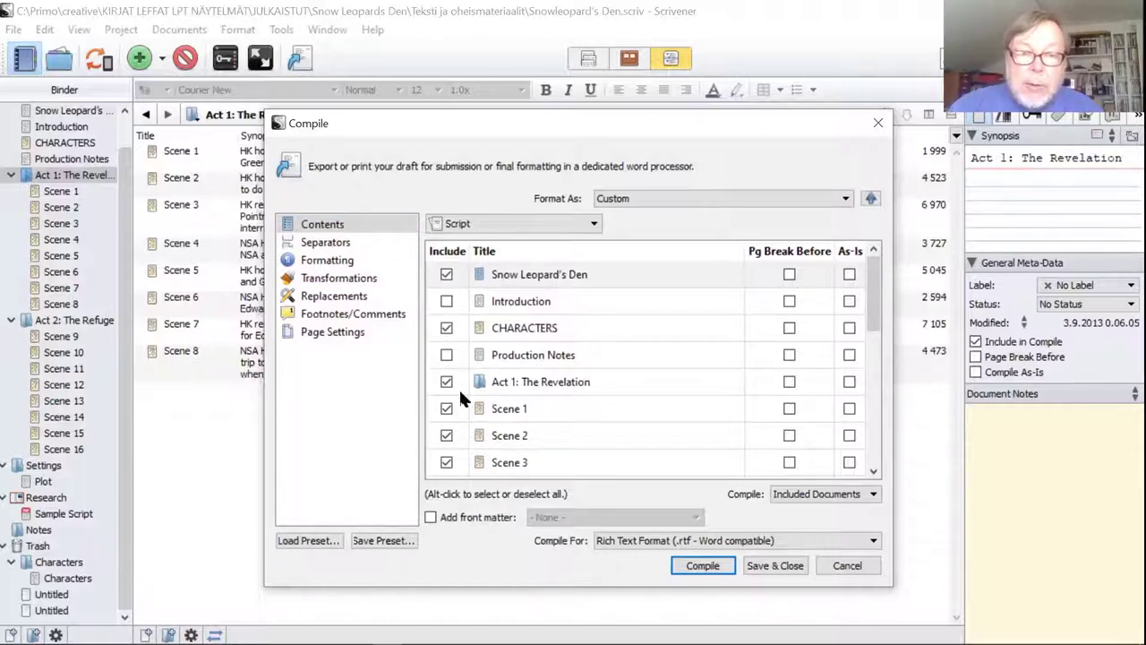
Review which script documents are marked for inclusion and the options for which documents to compile
click(872, 274)
mouse_move(874, 282)
mouse_down()
mouse_move(882, 320)
mouse_move(883, 272)
mouse_up()
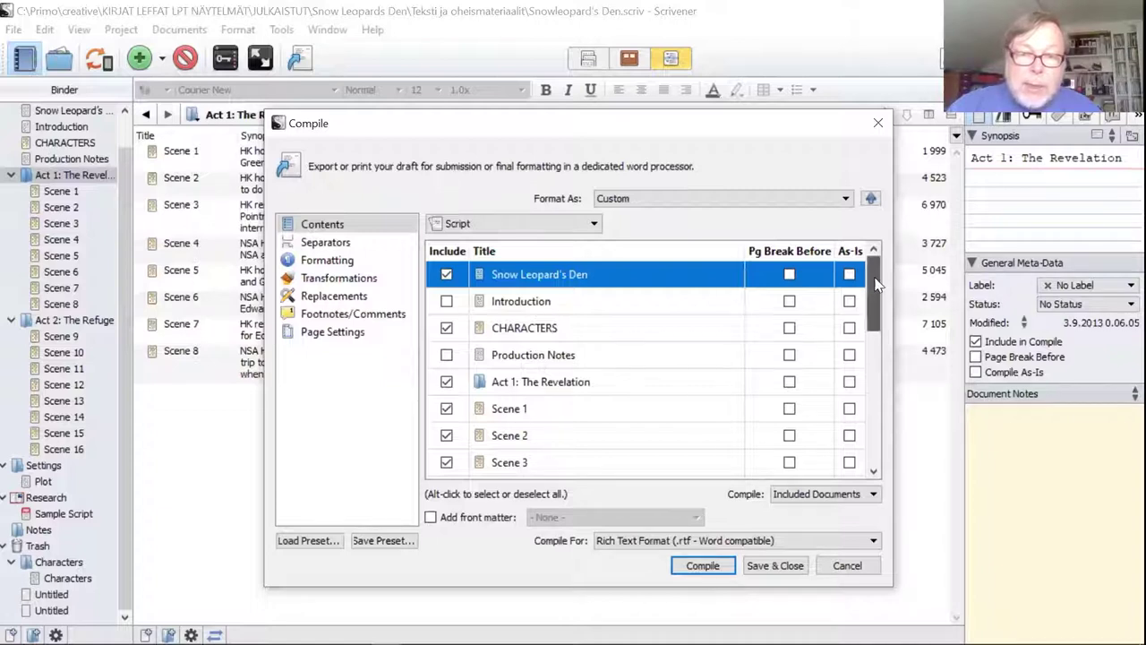
scroll(874, 282, down, 1)
click(446, 274)
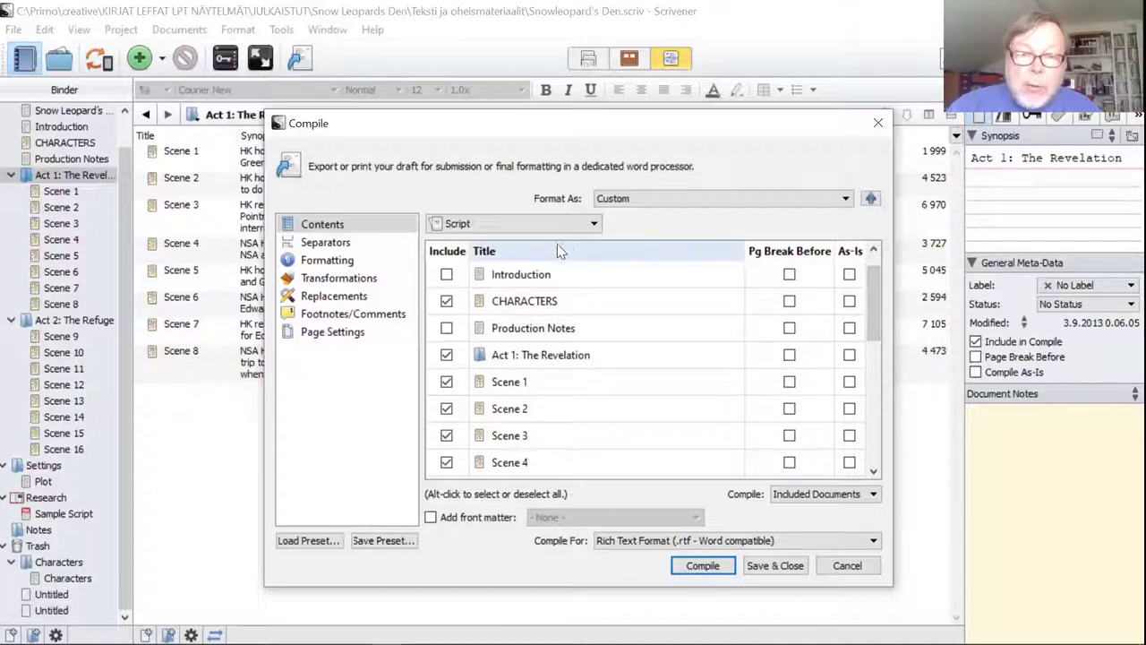
drag(873, 306, 890, 281)
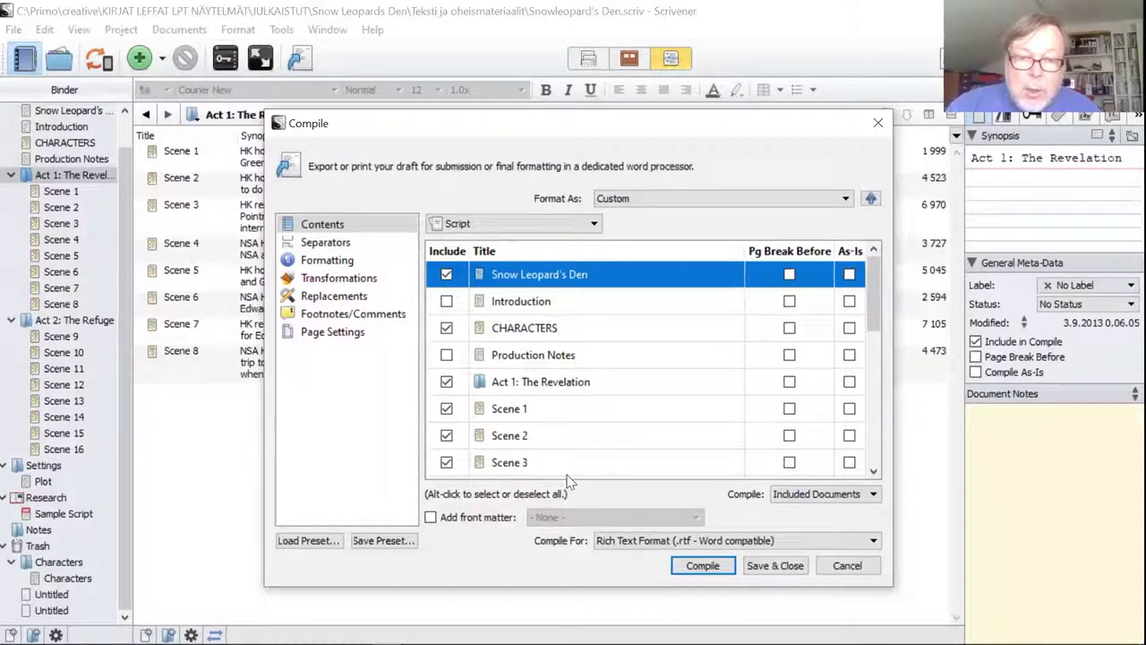
click(825, 496)
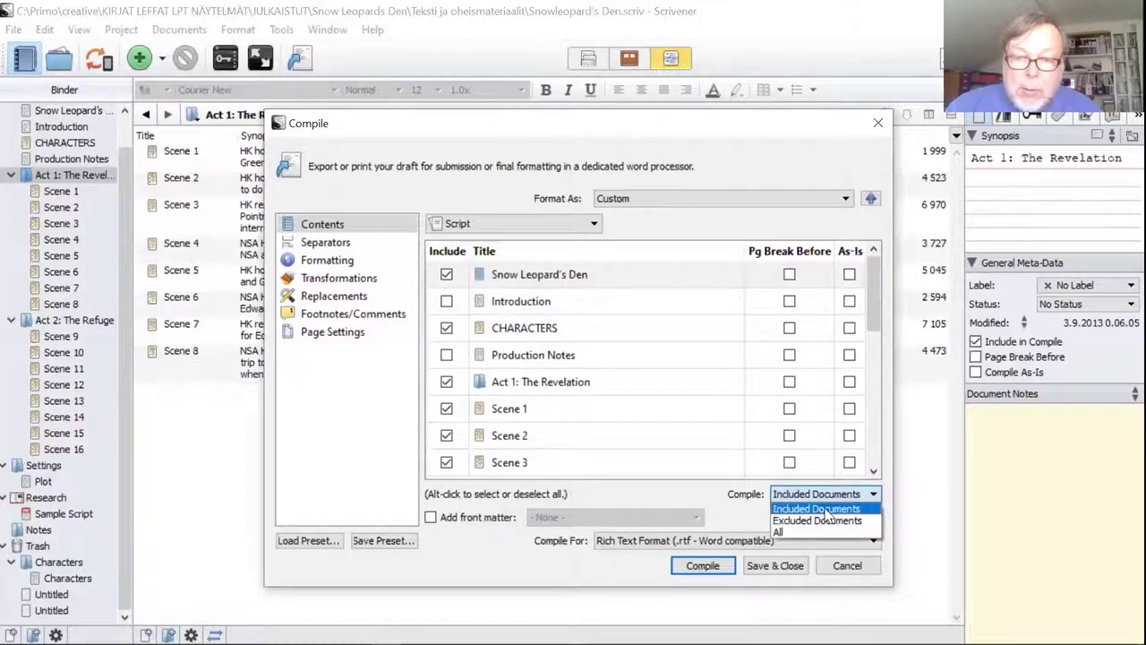
click(825, 498)
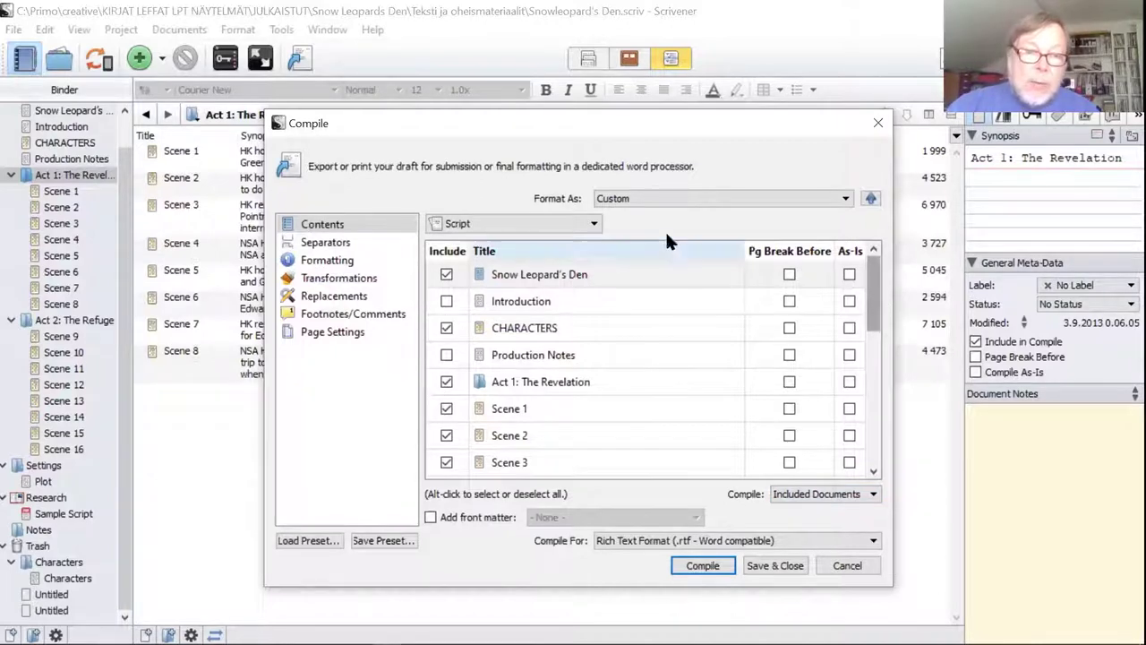
Set the compile's folder and text separator to Page Break
click(324, 248)
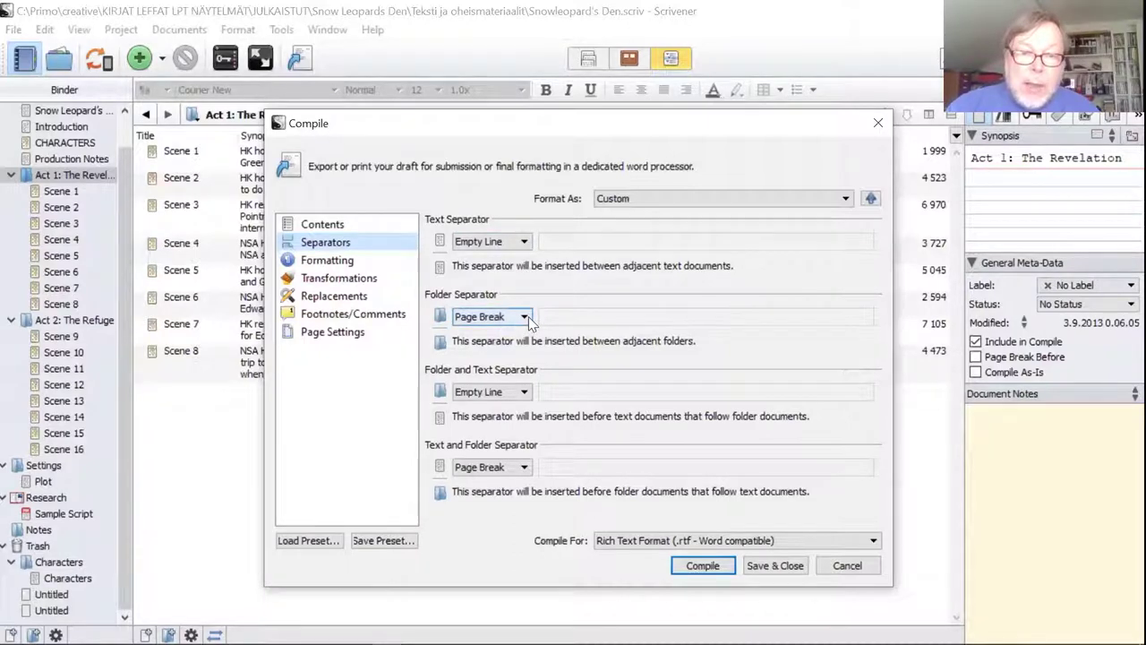
click(526, 395)
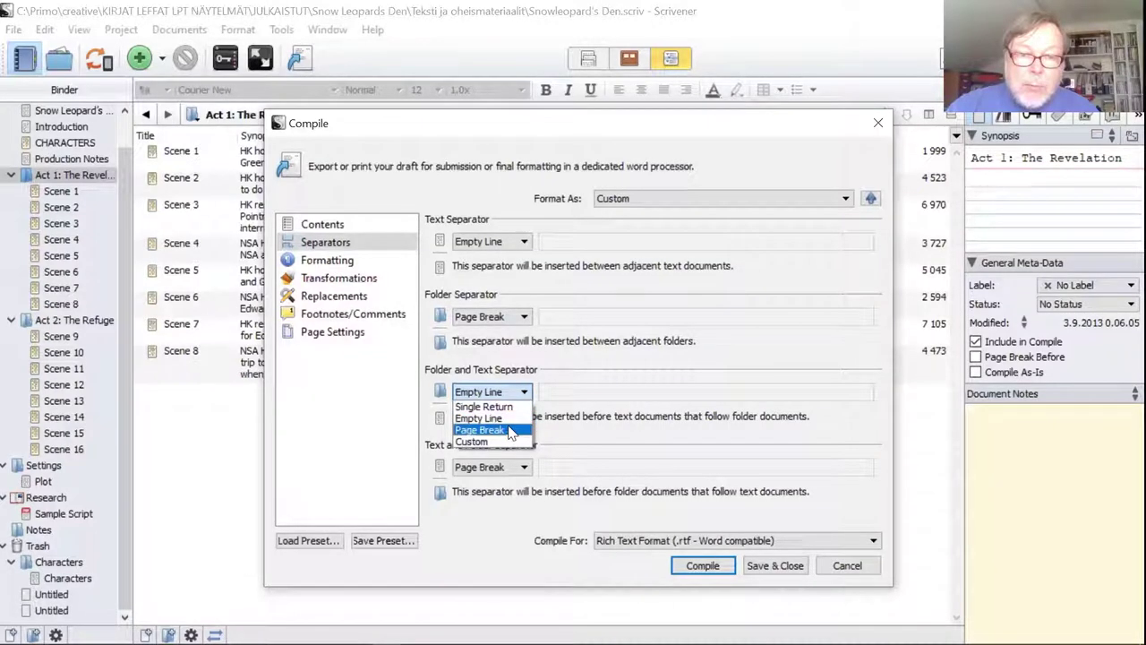
click(508, 431)
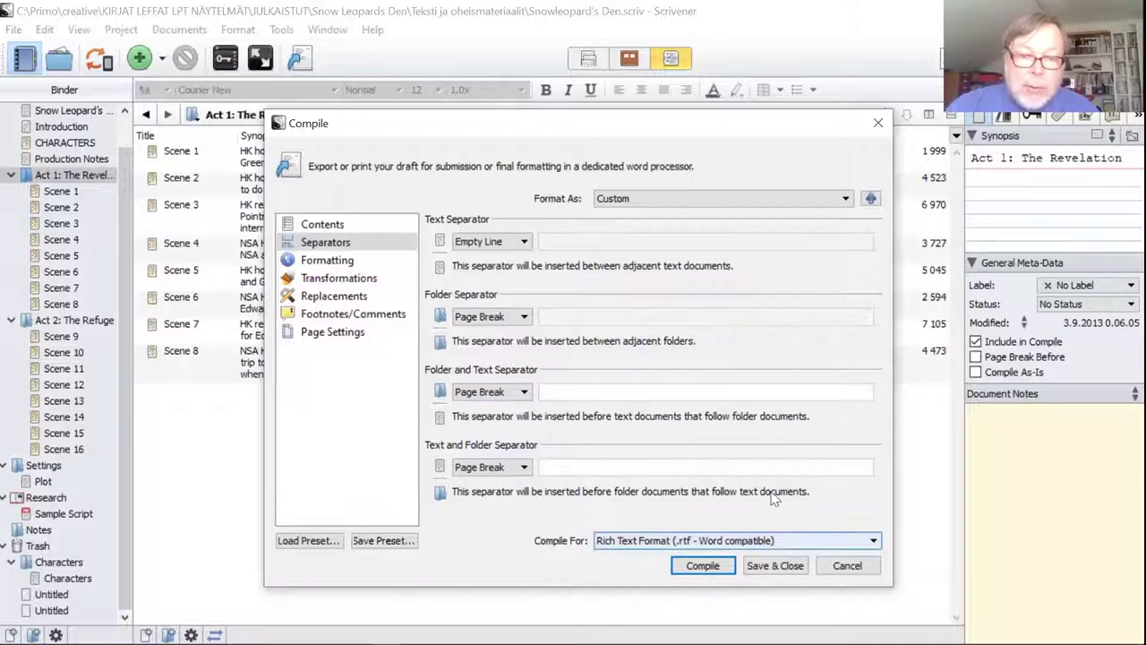
Review the compile's formatting, transformations, replacements, footnotes/comments and page settings, and return to its contents
click(329, 259)
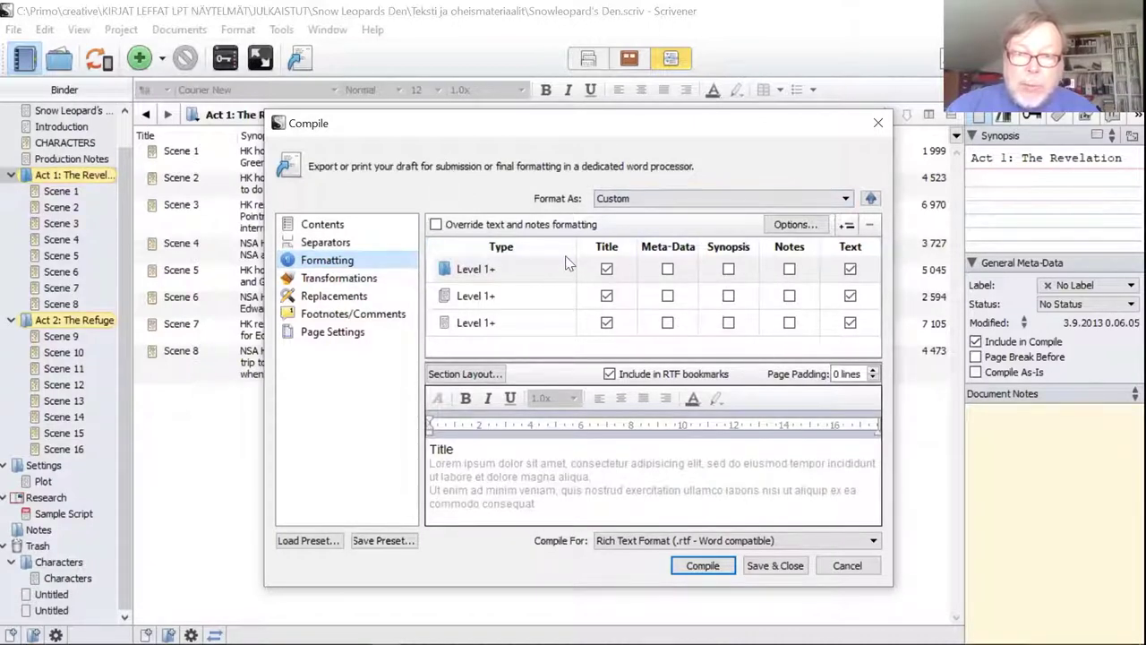
click(322, 283)
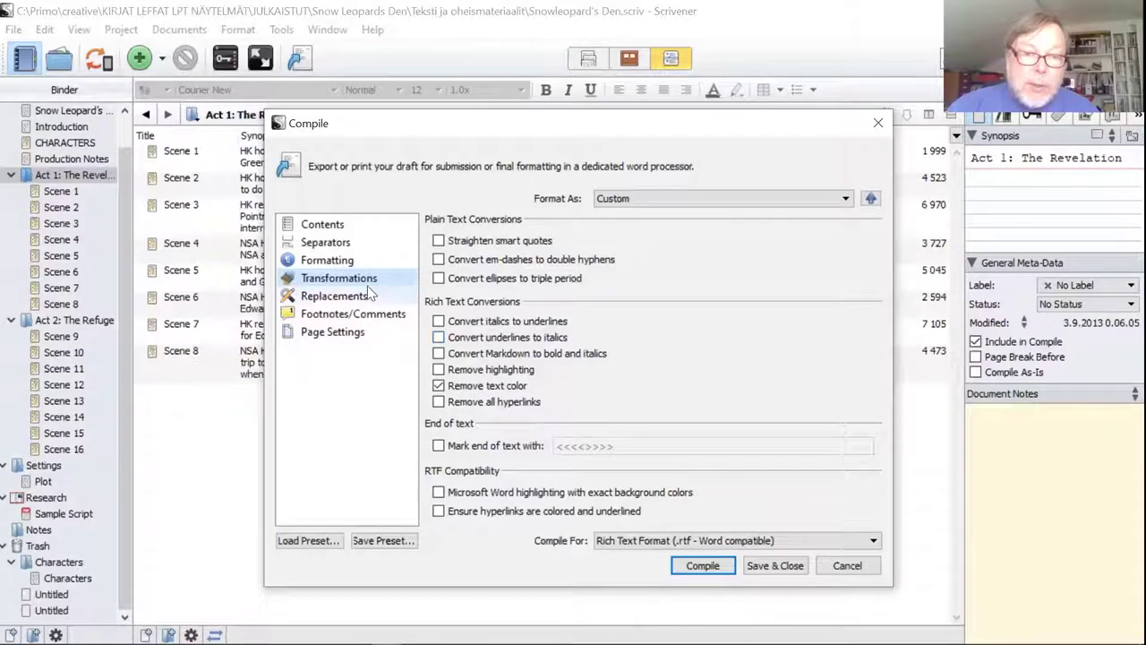
click(323, 299)
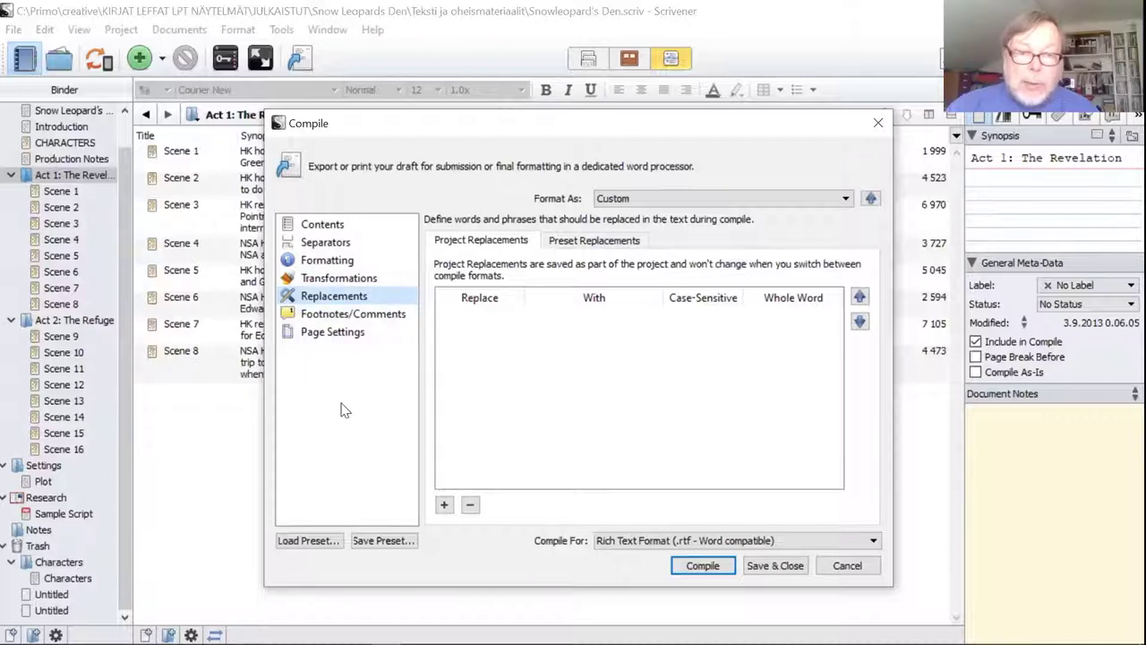
click(361, 317)
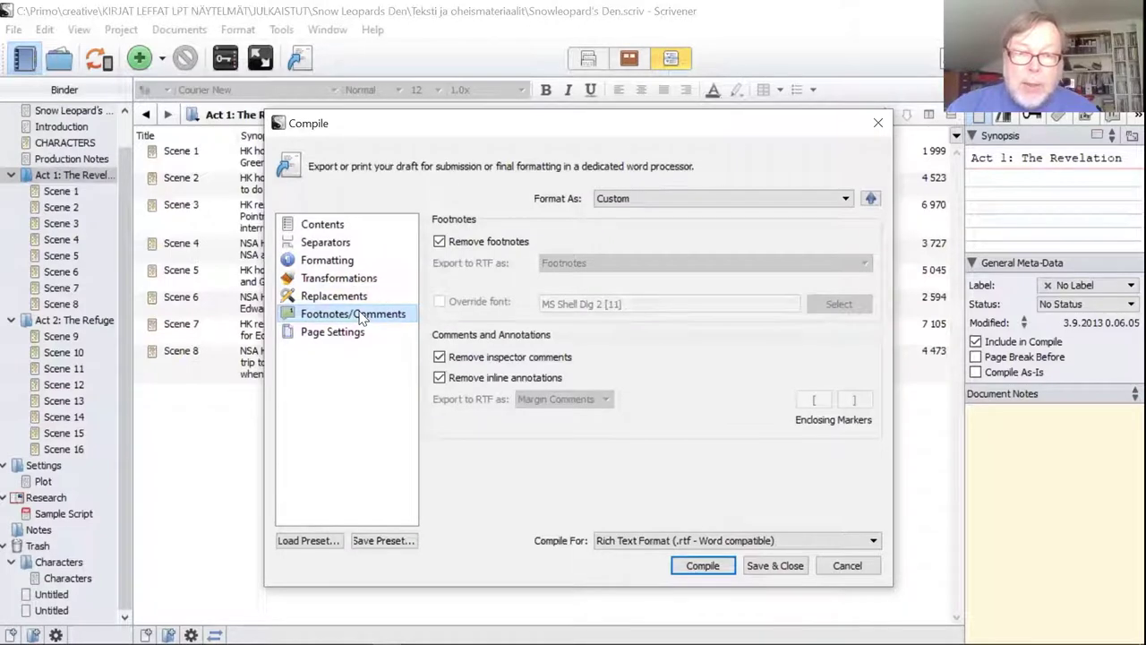
click(328, 338)
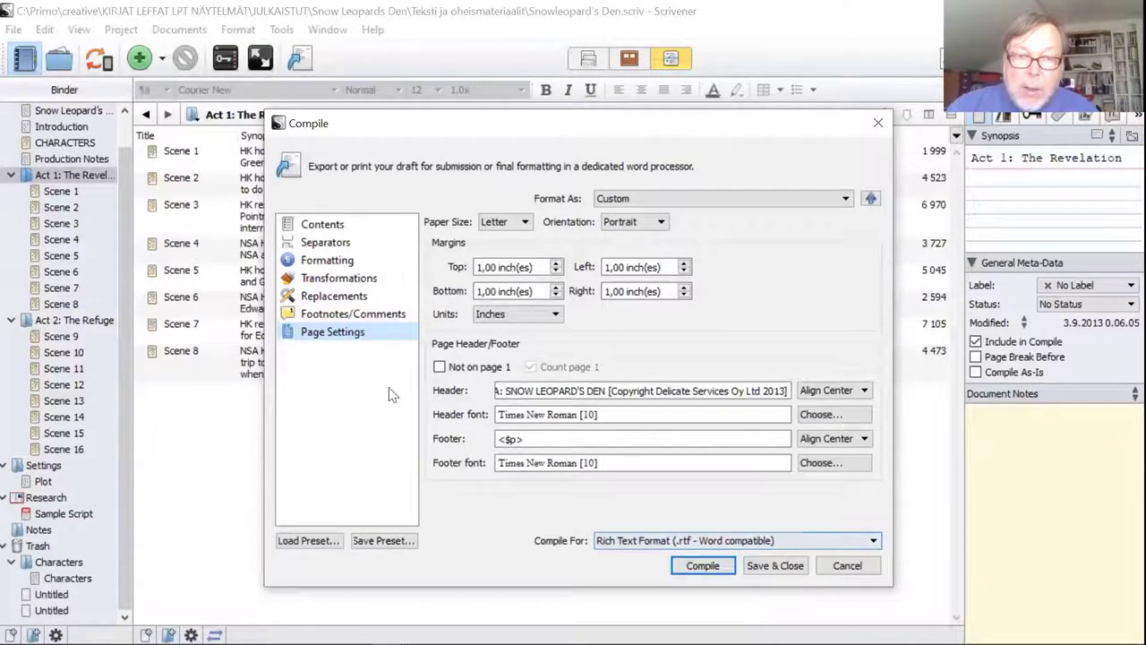
click(313, 224)
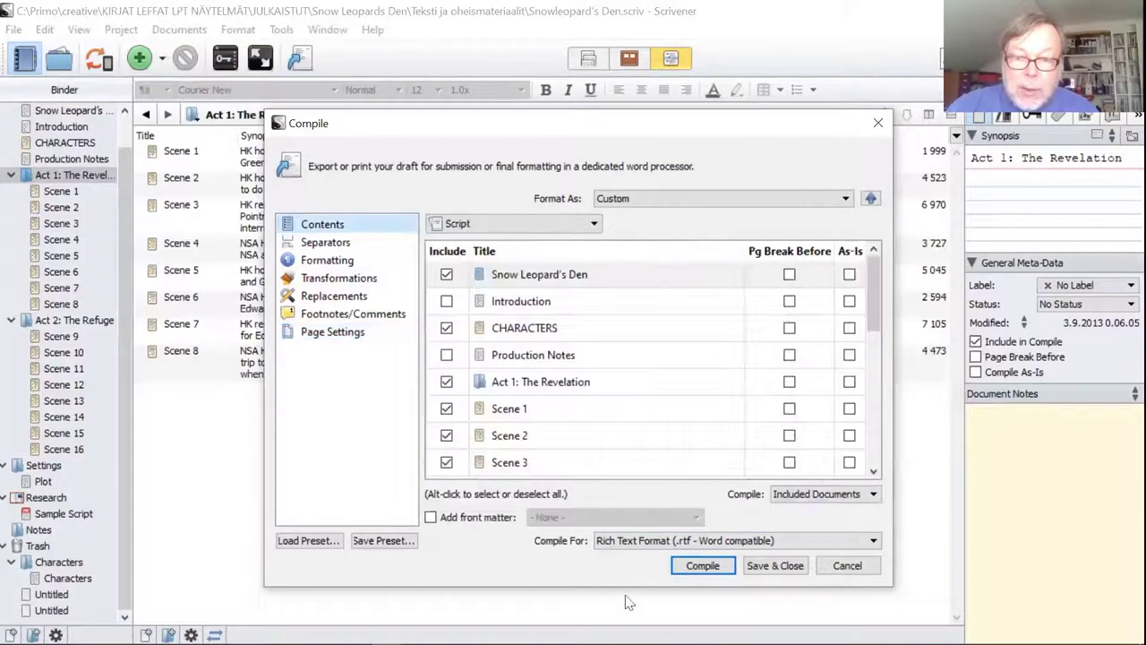
Set the compile output to Word Document (.doc) after looking through the available file formats
click(873, 542)
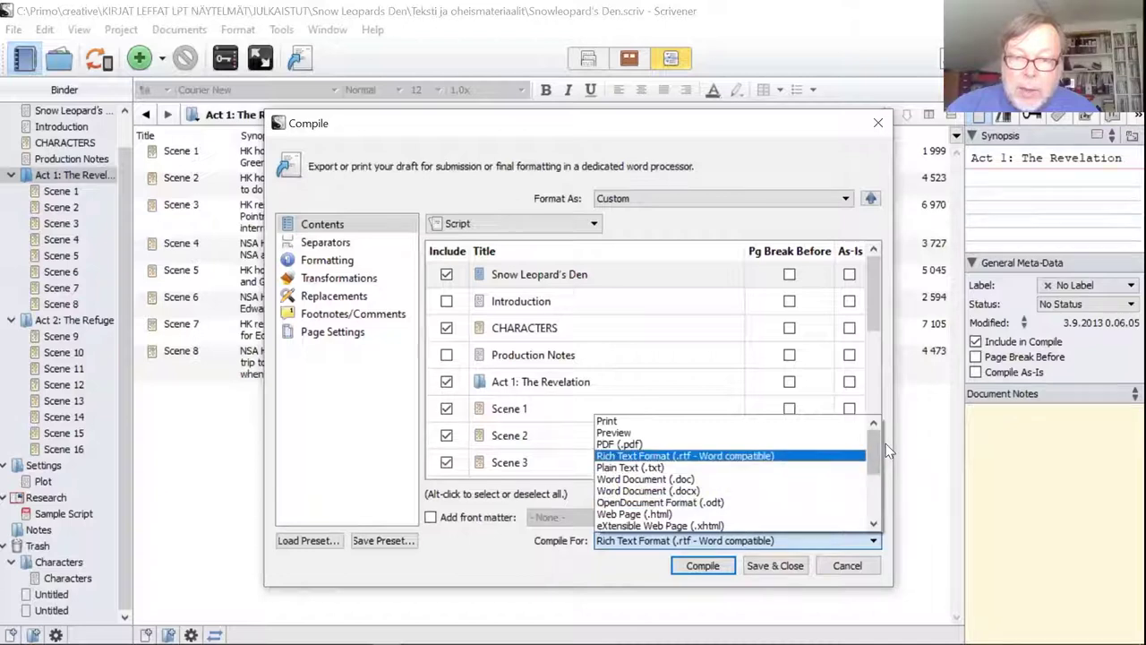
drag(872, 450, 872, 482)
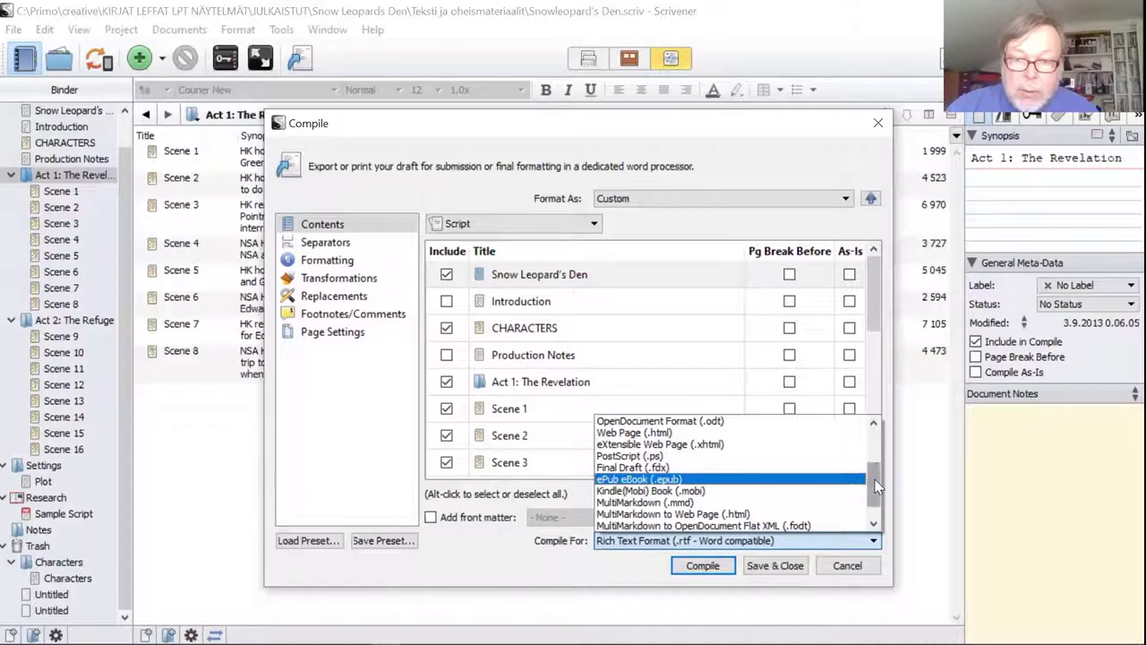
scroll(875, 500, down, 1)
scroll(866, 448, up, 3)
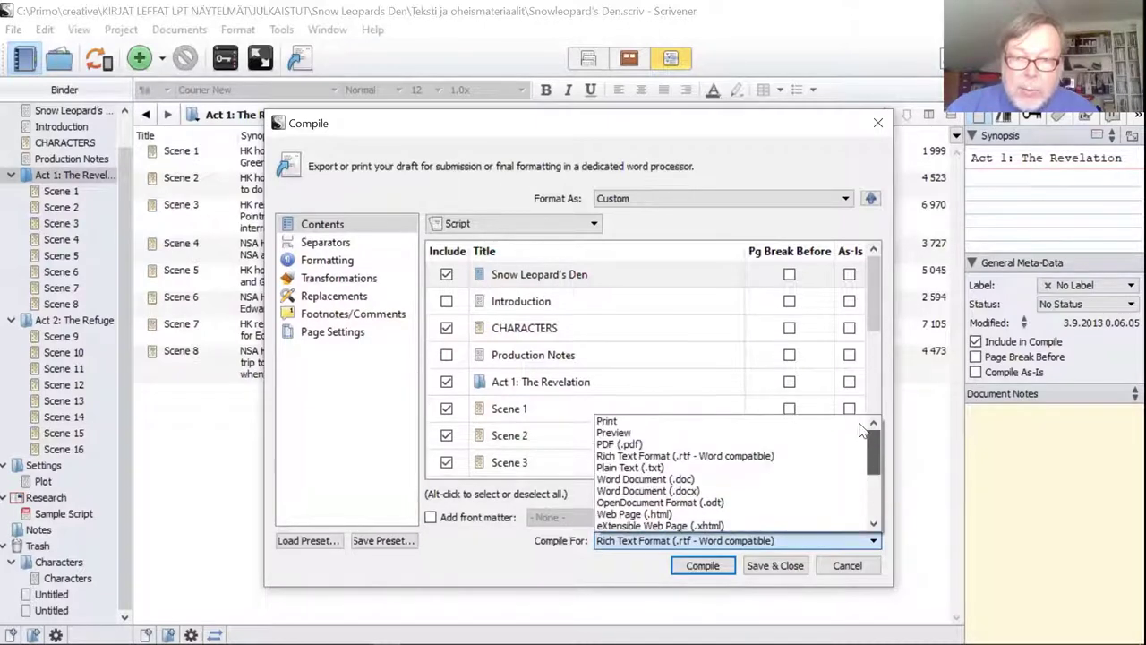
click(704, 481)
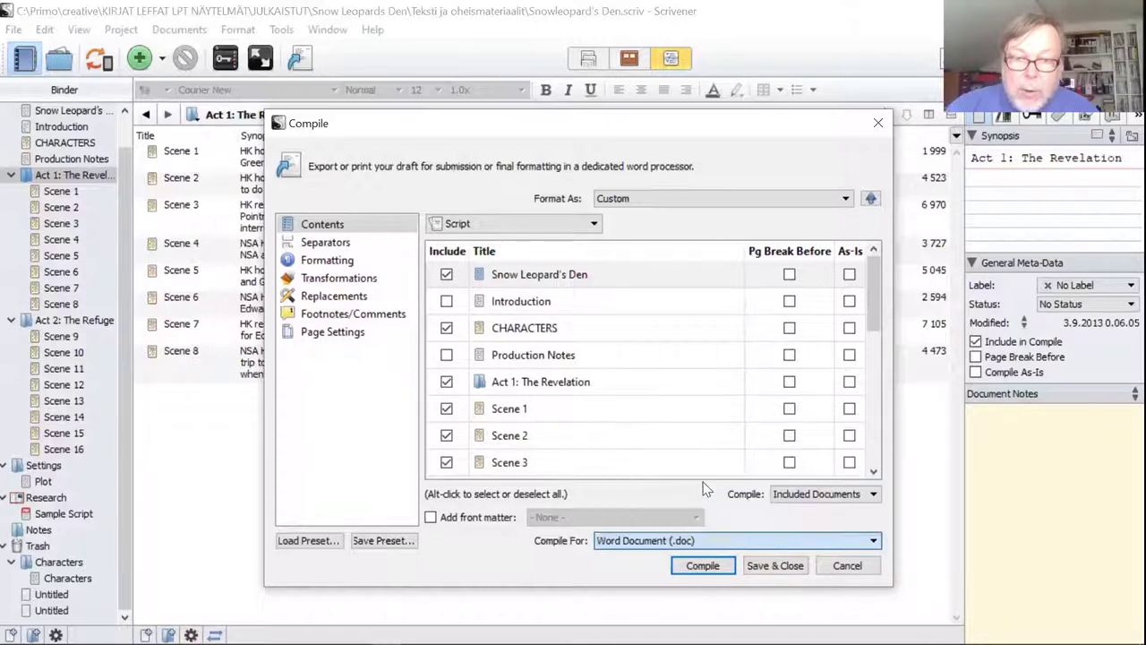
Compile the play and save it to the desktop as "tämänpäiväinen koevedos näytelmästä" in .doc format
click(690, 562)
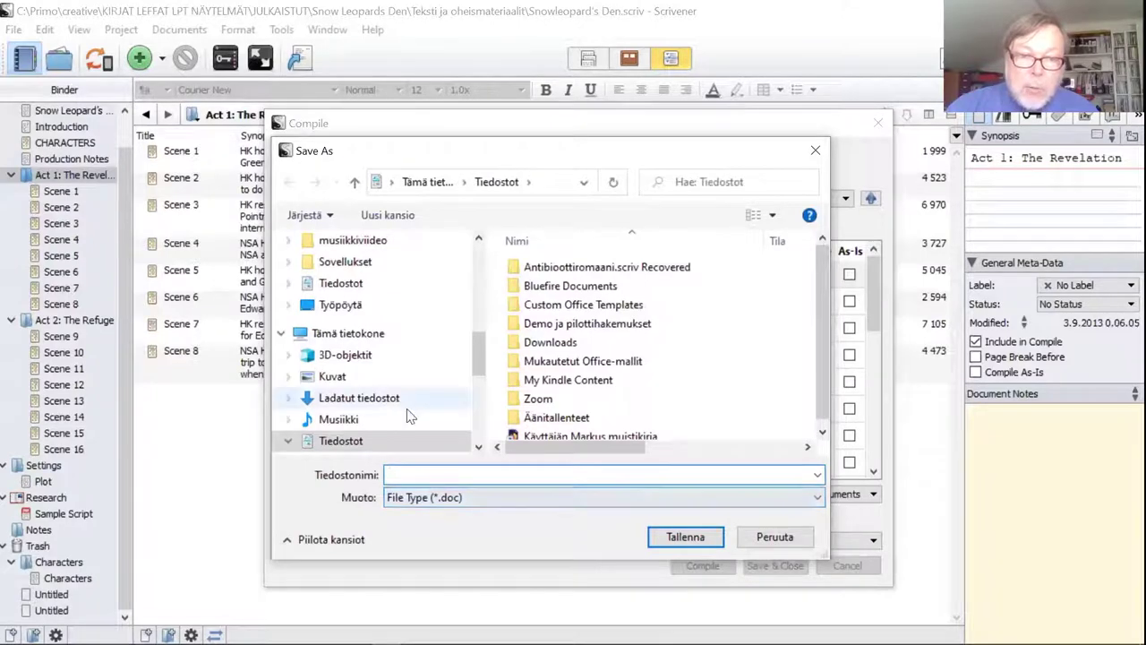
click(333, 303)
click(472, 476)
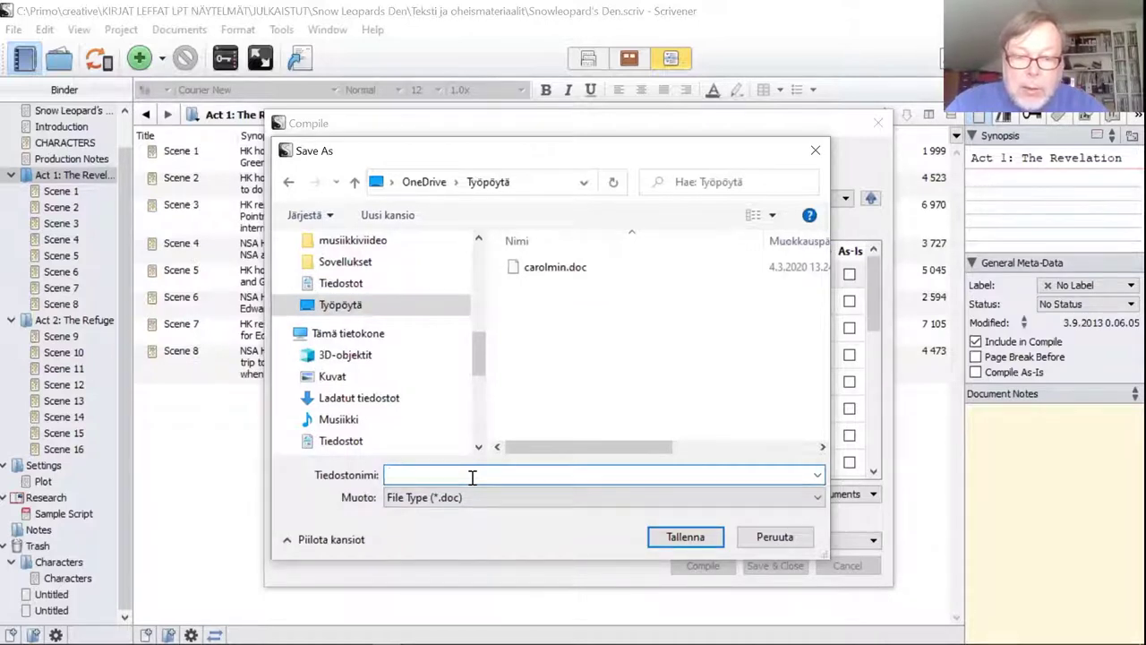
text(tämänp)
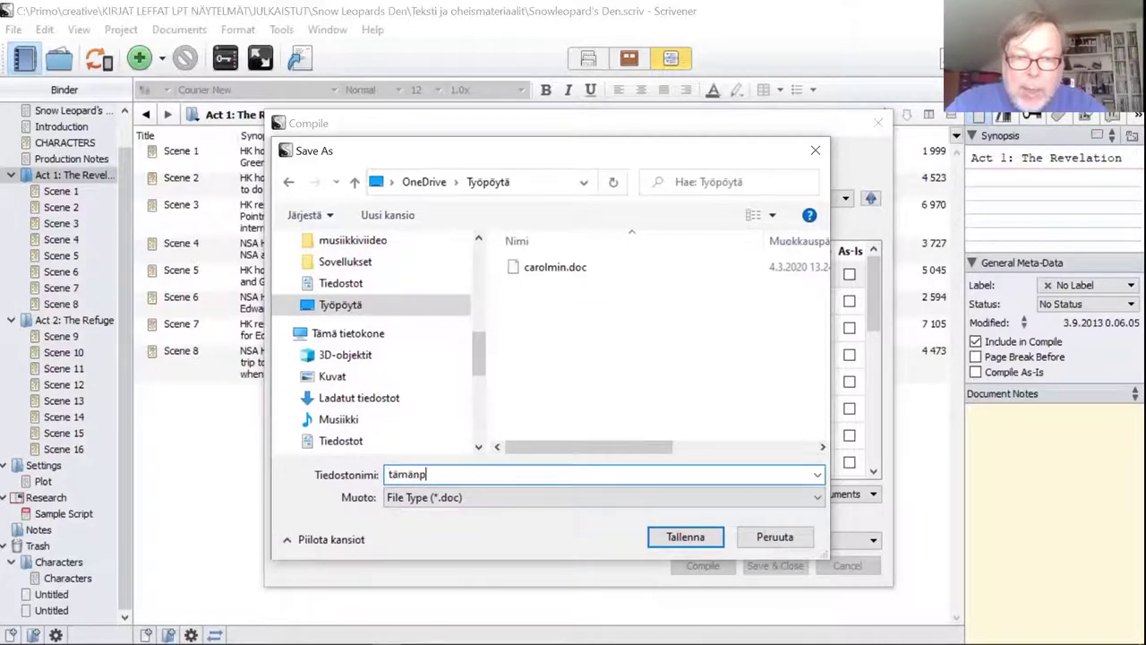
text(äiväinen koevedos näytelm)
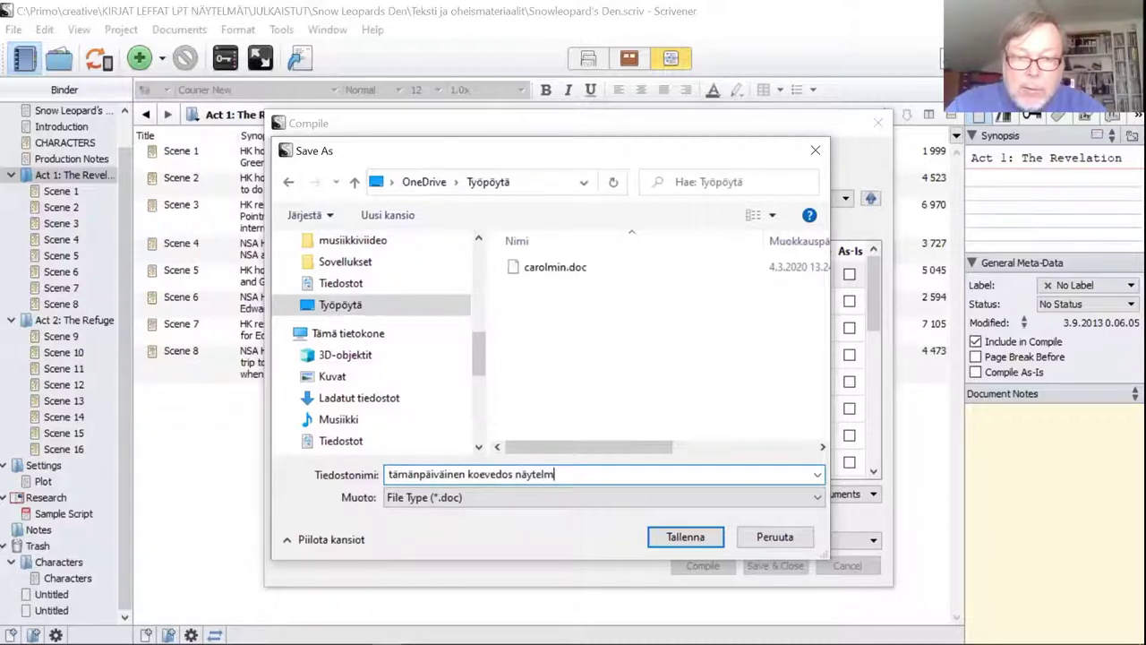
text(ästä)
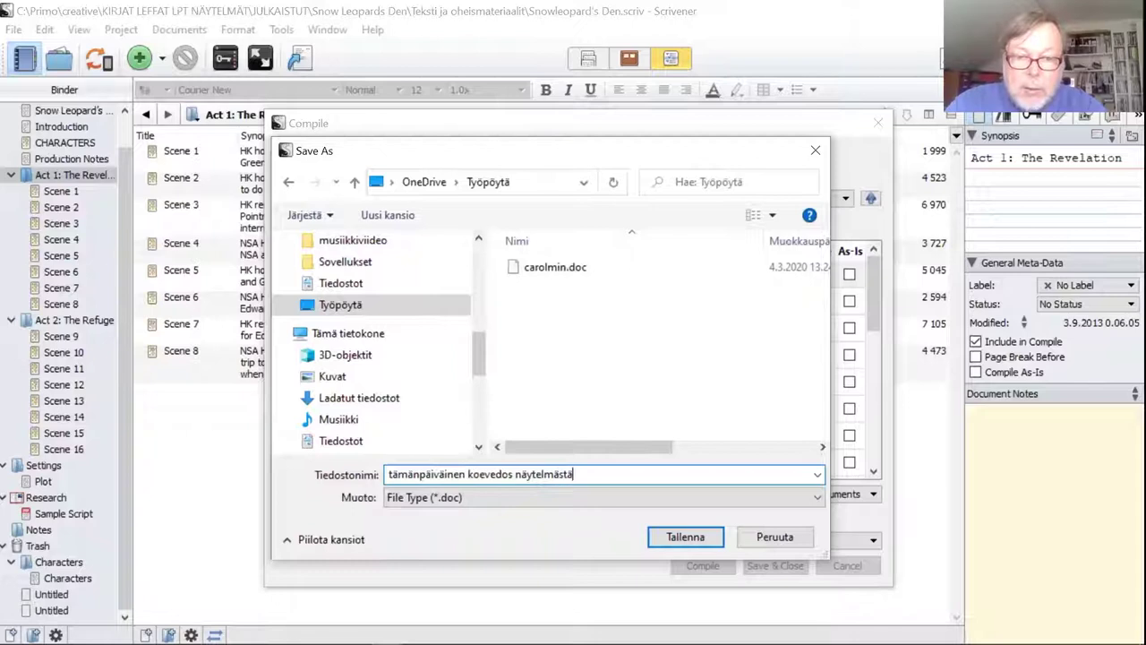
click(699, 541)
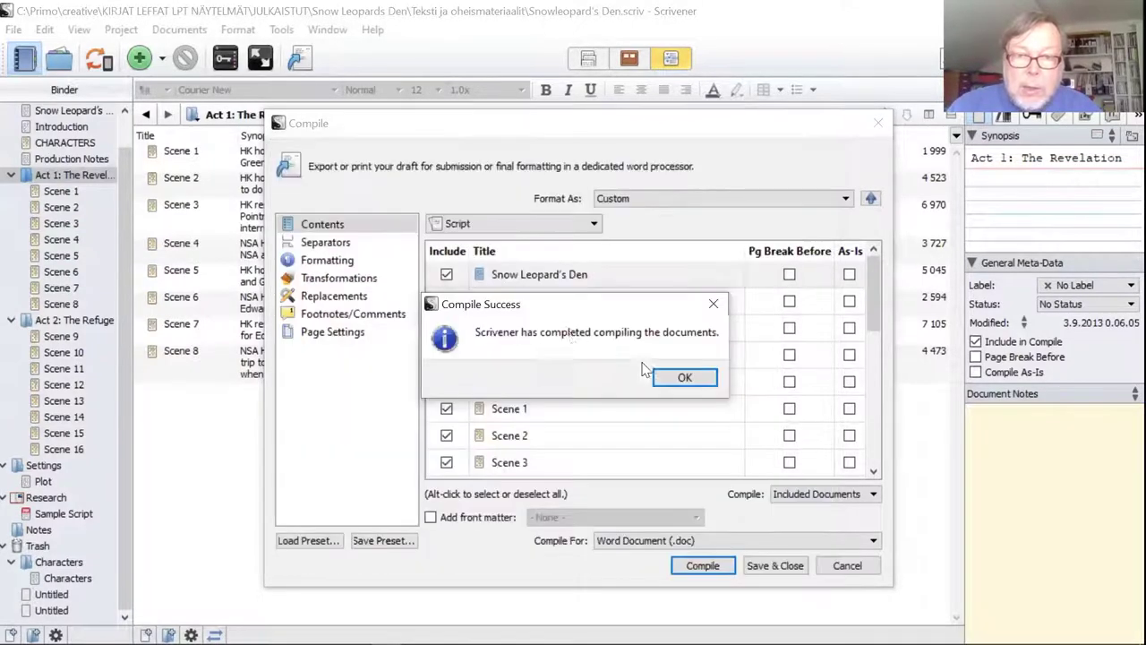
click(687, 378)
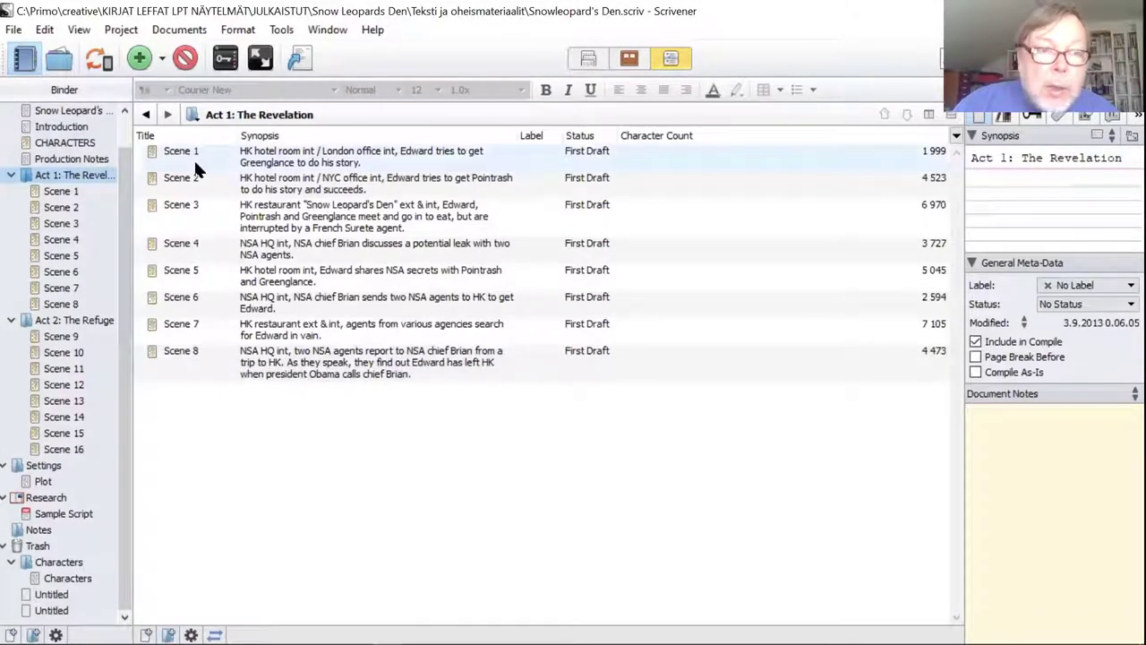
Fill in a project-wide replacement of one character's name with another and close it without replacing
scroll(123, 169, up, 1)
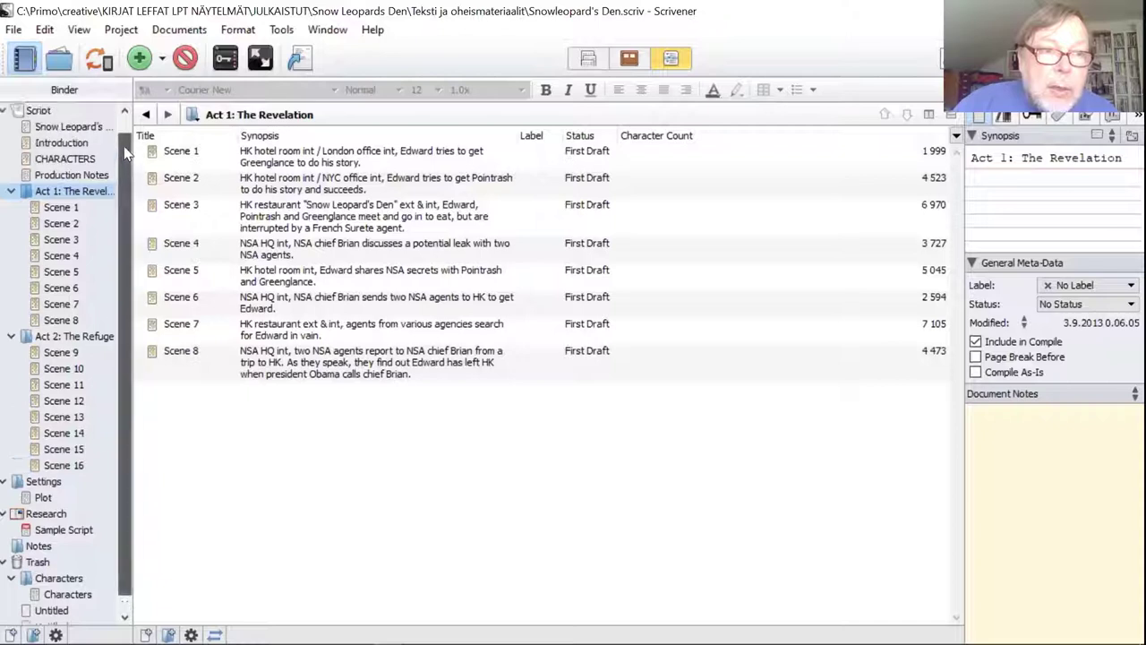
click(45, 30)
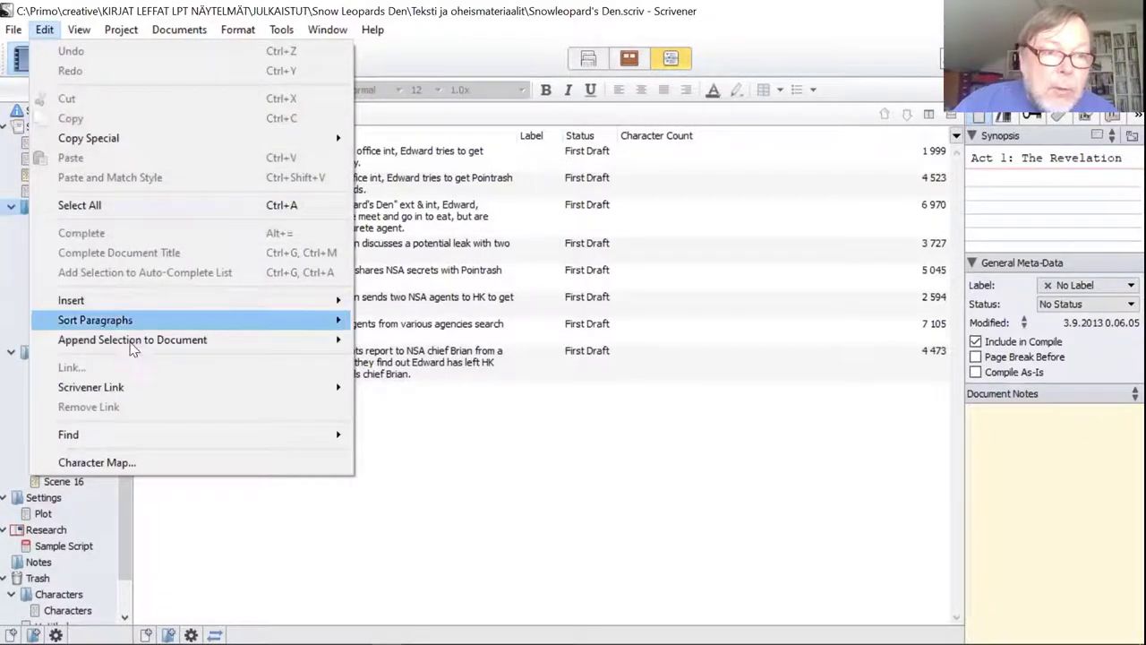
mouse_move(145, 324)
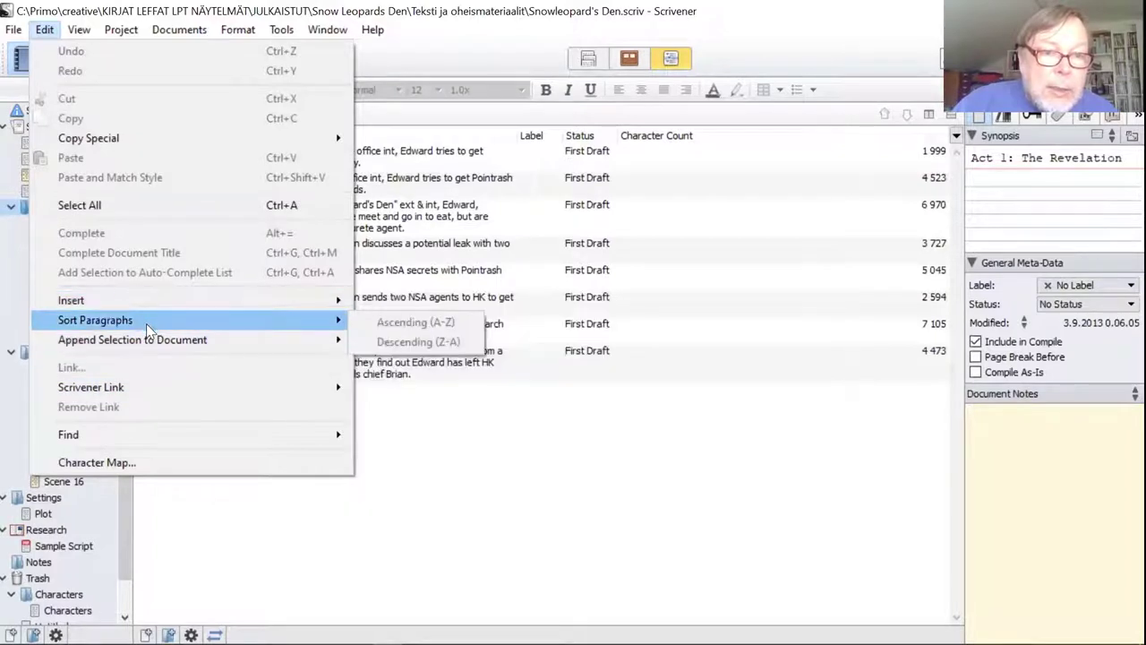
mouse_move(135, 442)
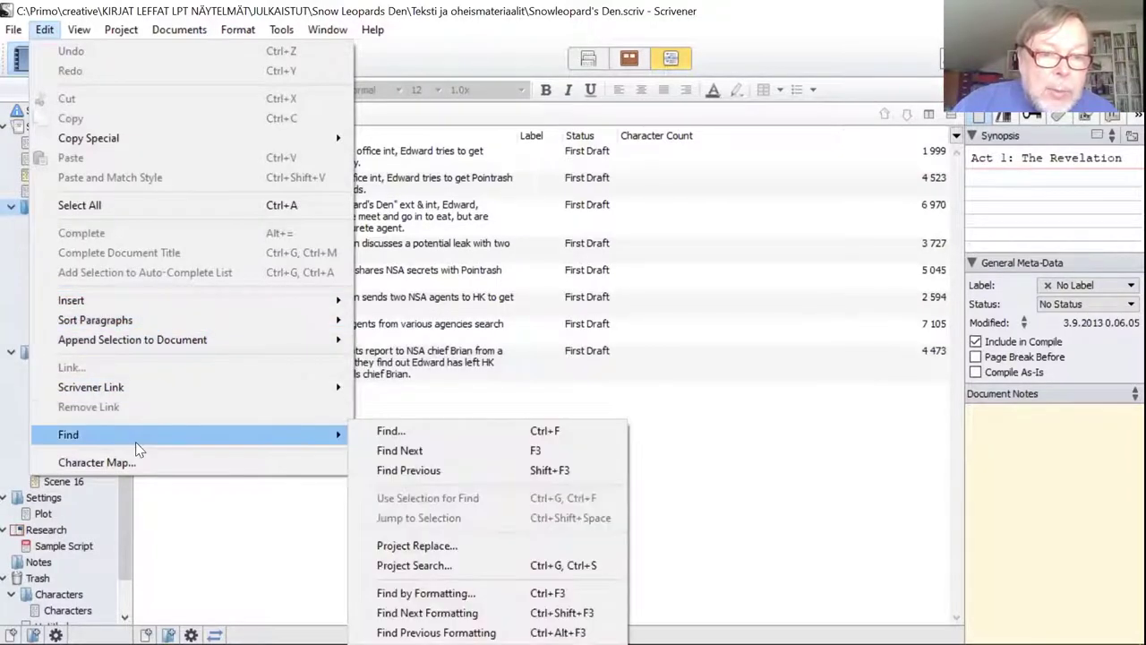
click(458, 542)
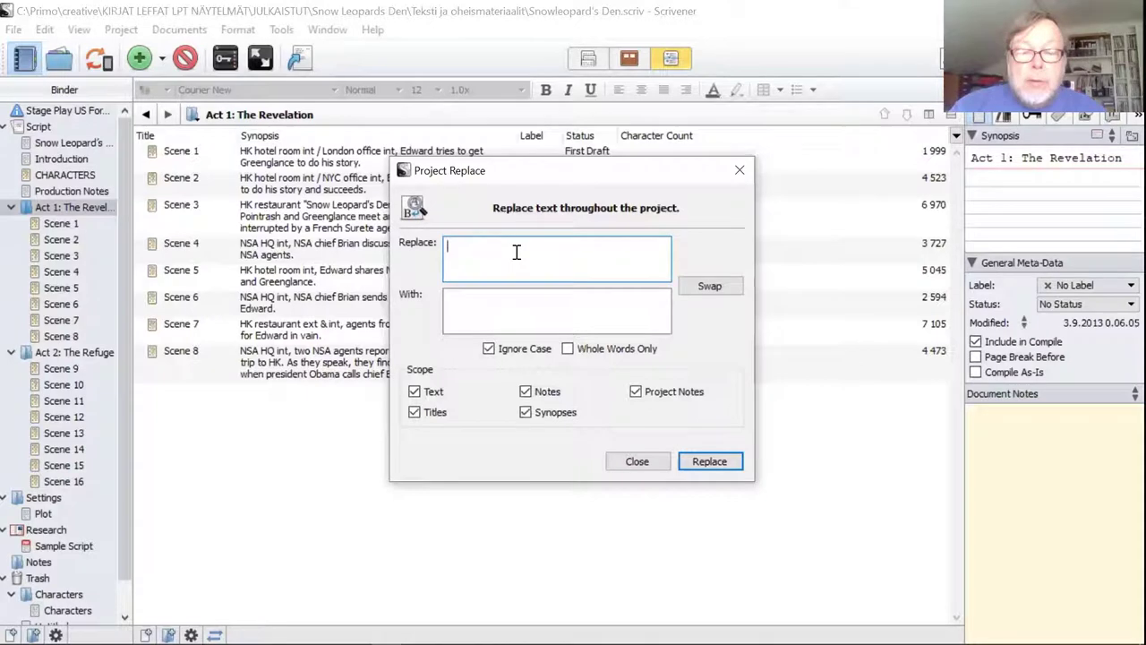
text(Jalmari)
click(528, 307)
text(Ilmari)
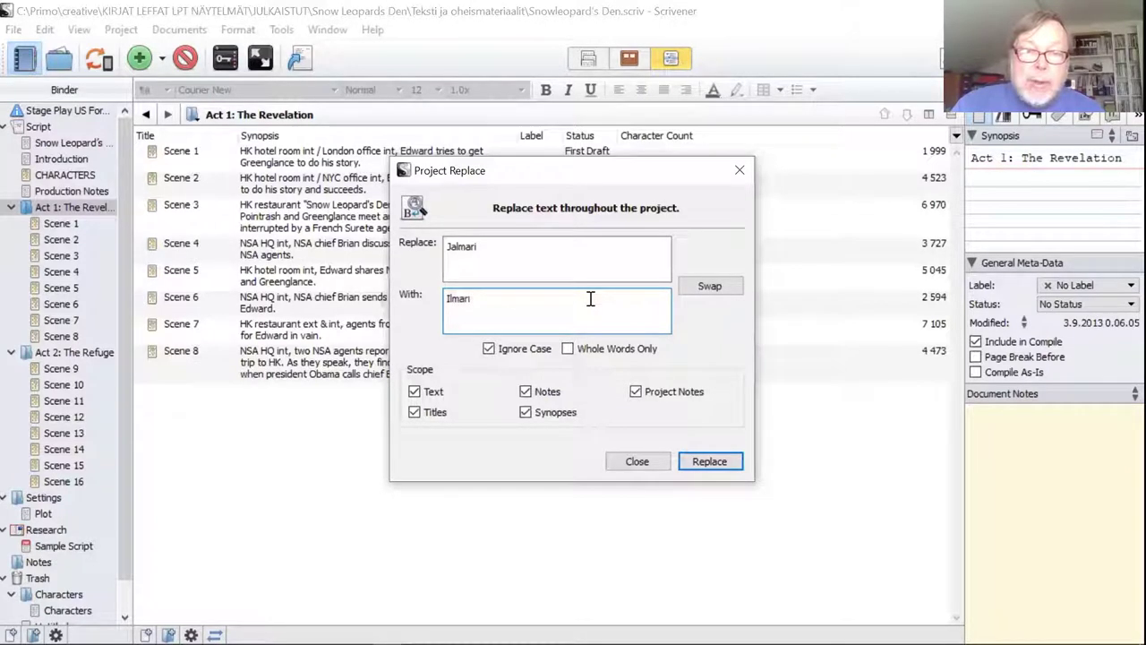
click(552, 246)
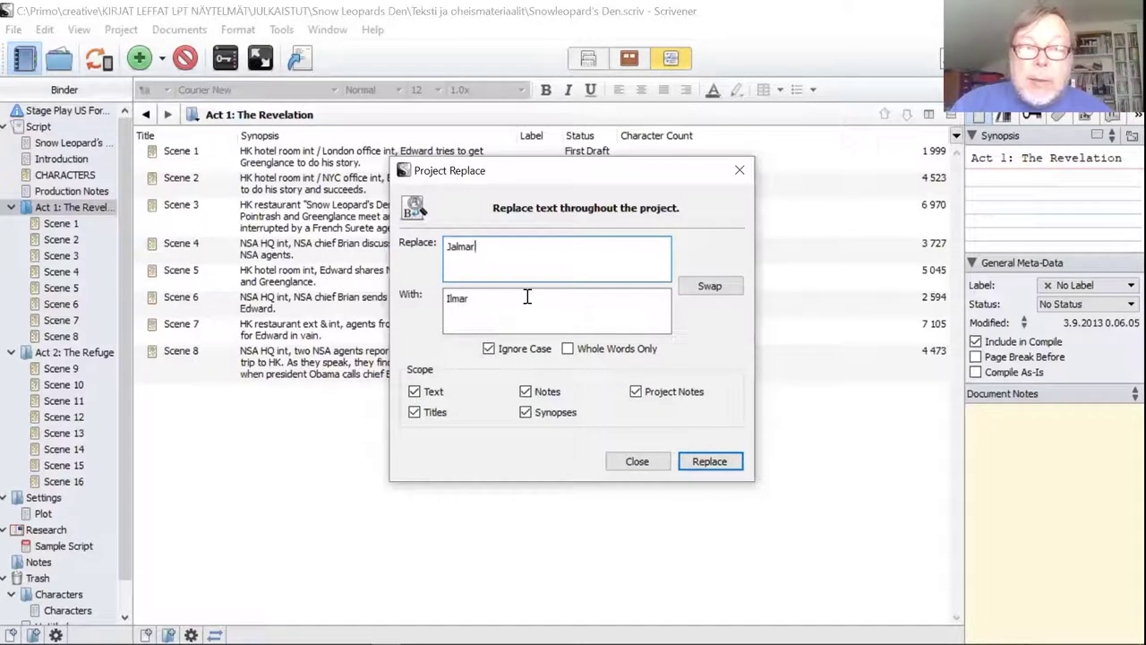
click(740, 172)
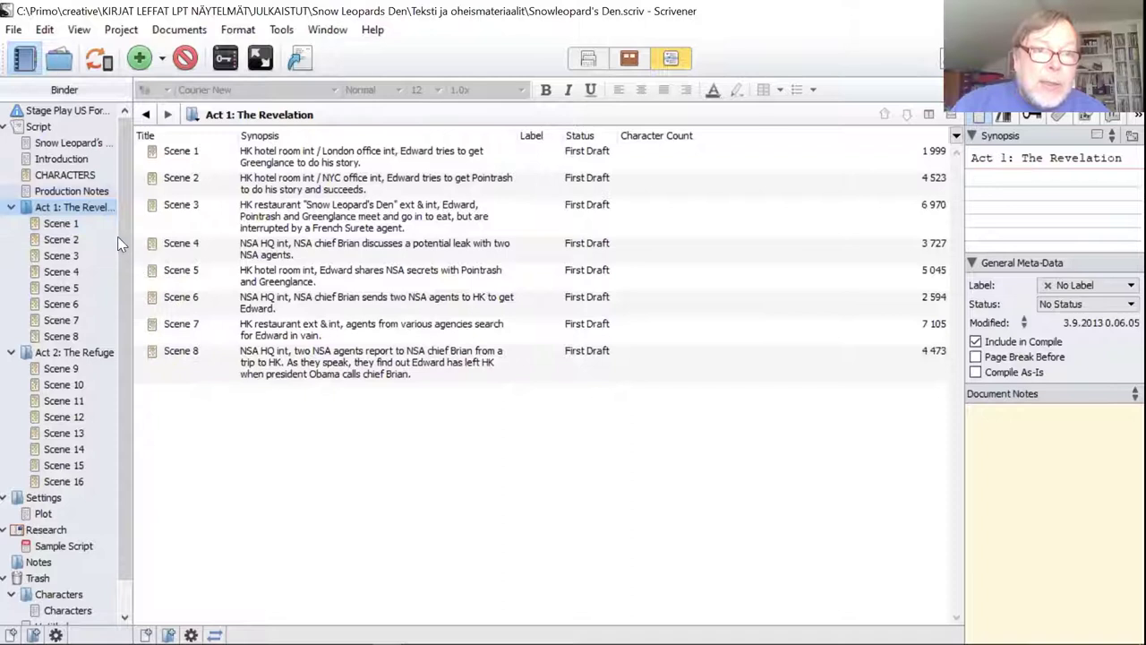
Examine the closing dialogue of Scene 1 and Scene 4, then return to the end of Scene 1
click(63, 224)
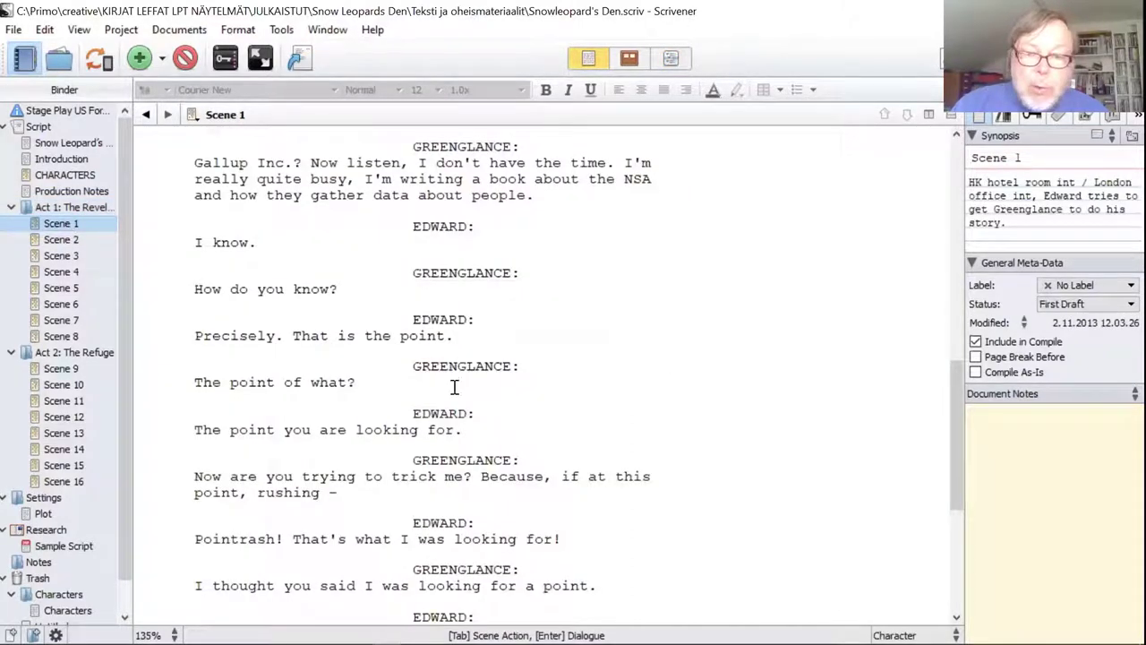
drag(952, 398, 954, 557)
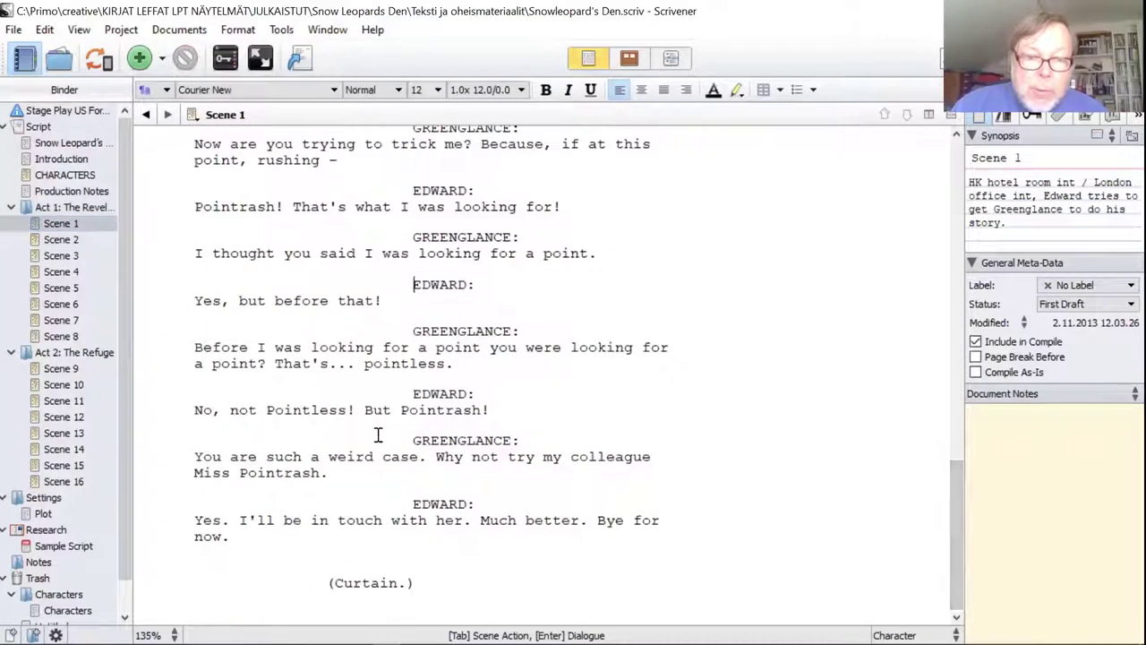
click(286, 534)
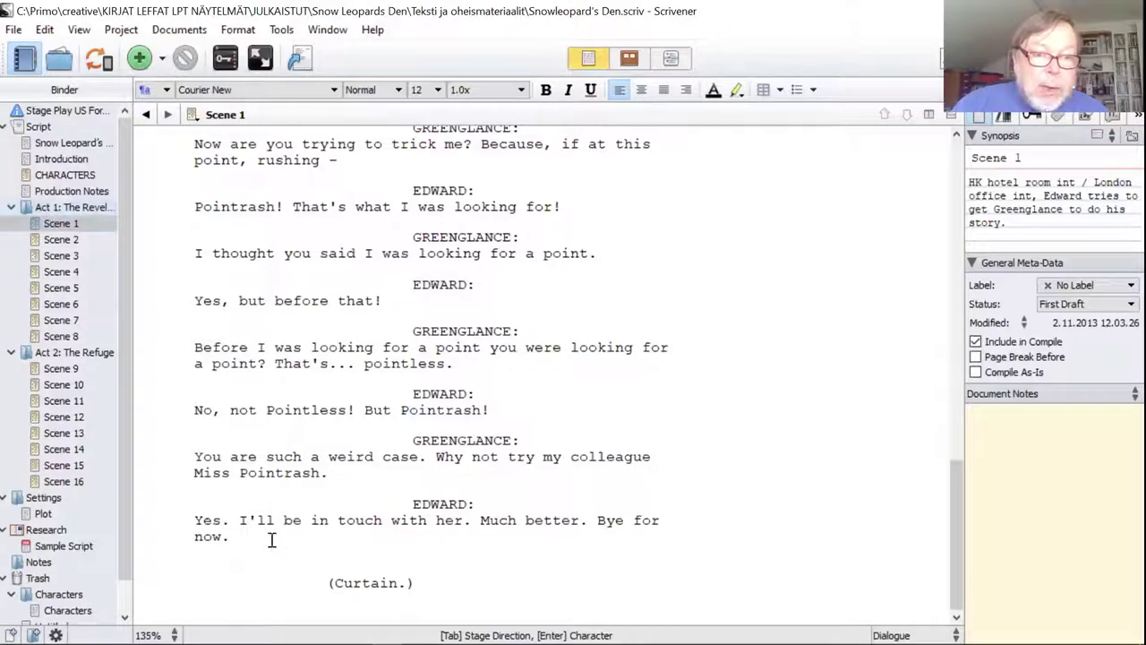
click(70, 273)
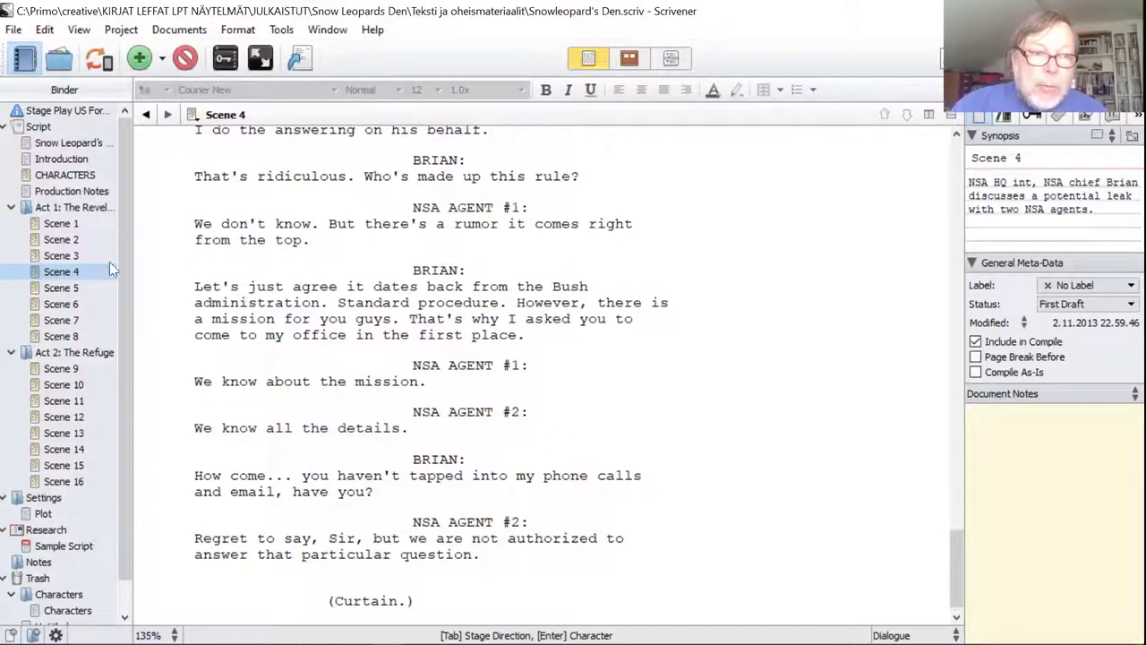
click(61, 226)
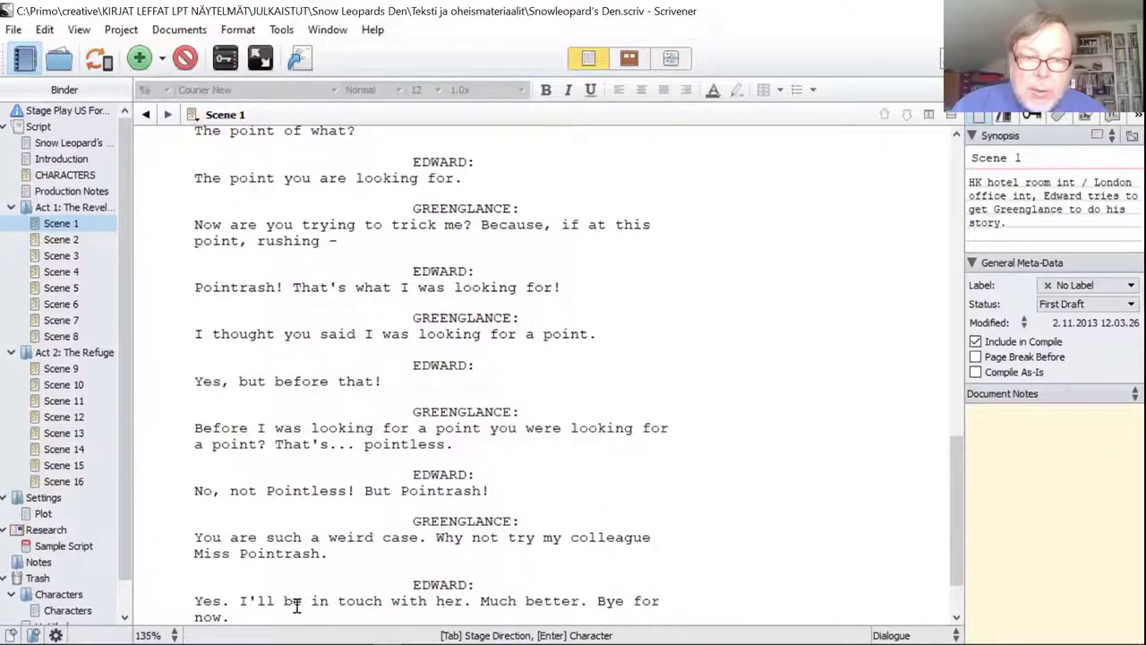
drag(309, 602, 663, 539)
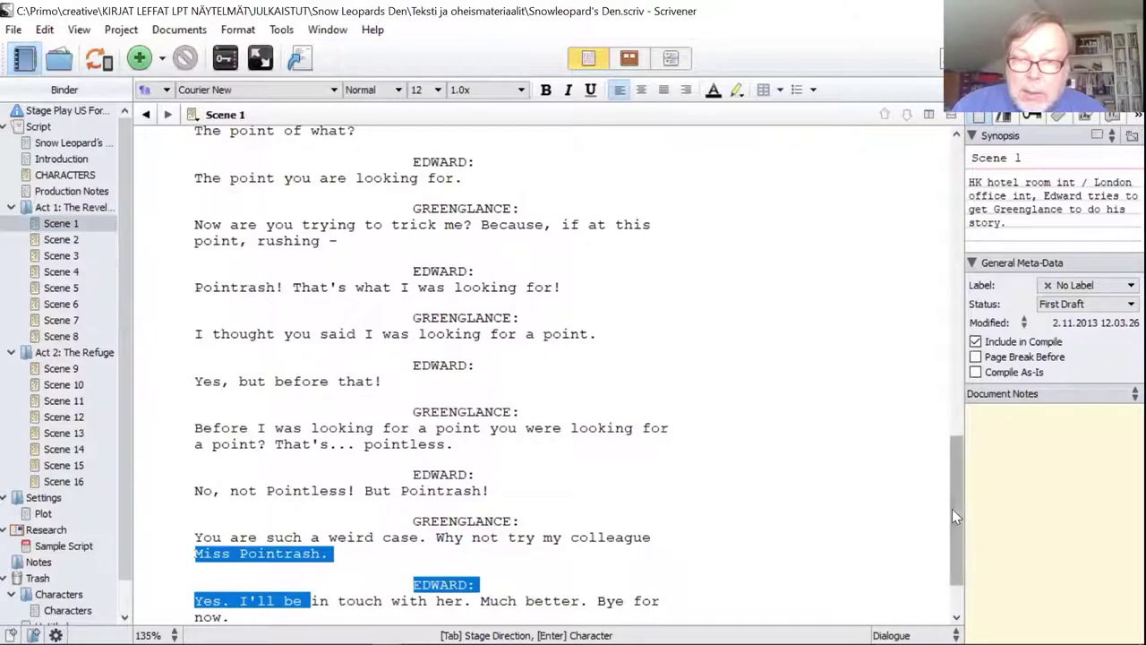
scroll(955, 508, down, 2)
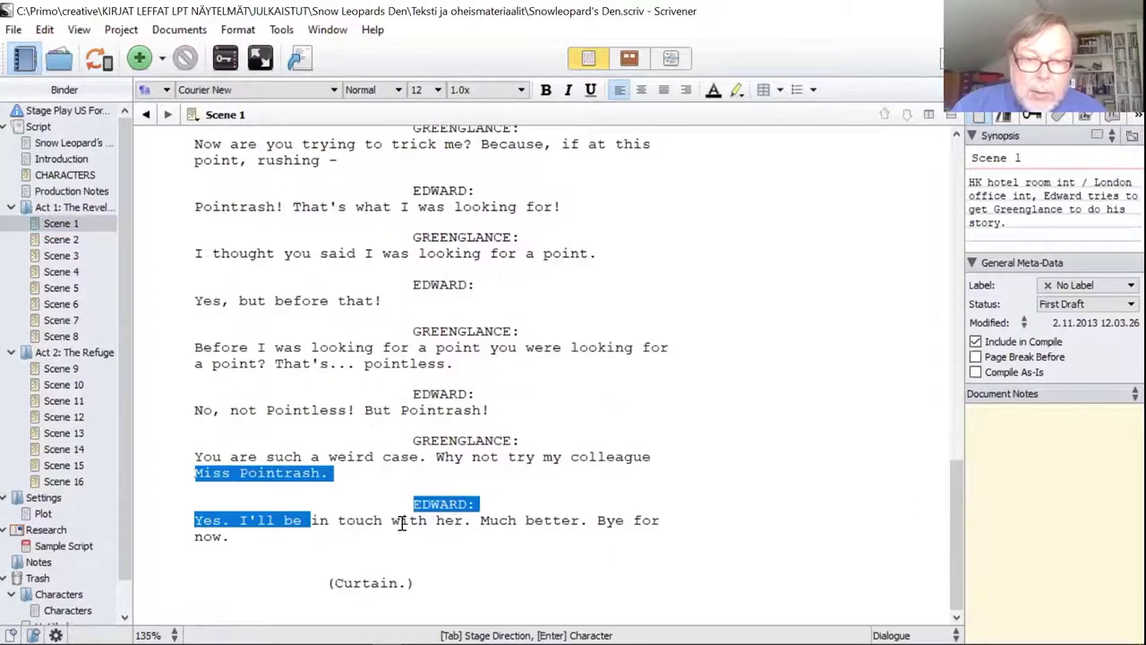
click(343, 528)
click(248, 545)
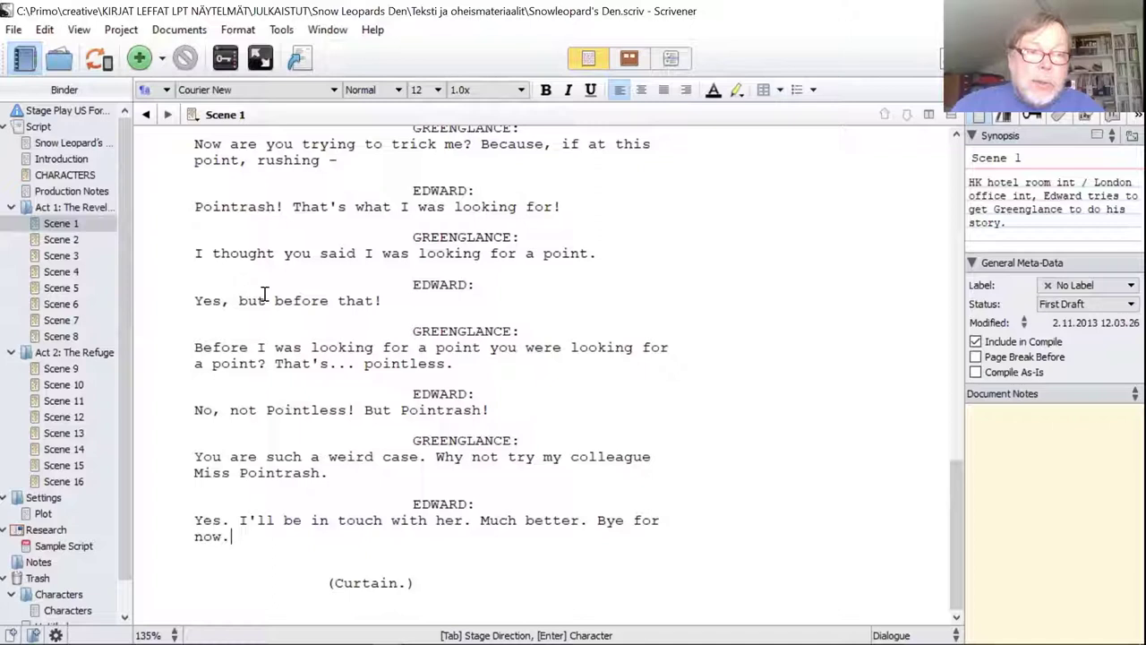
click(479, 366)
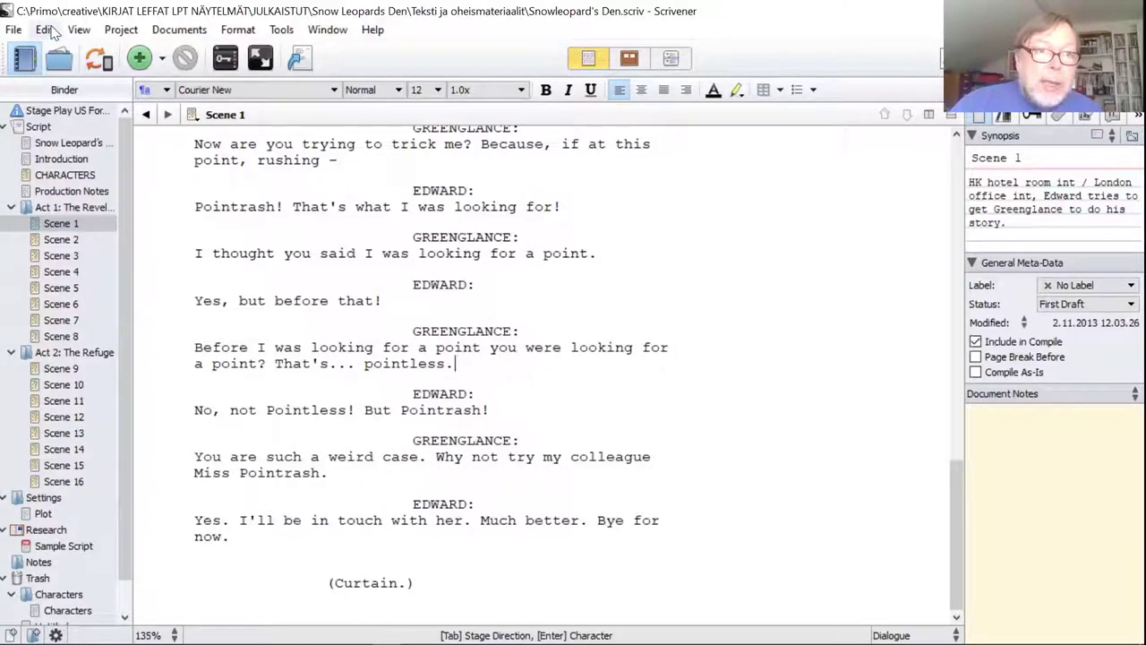
Show the scenes of Act 1: The Revelation as index cards on the corkboard
click(79, 30)
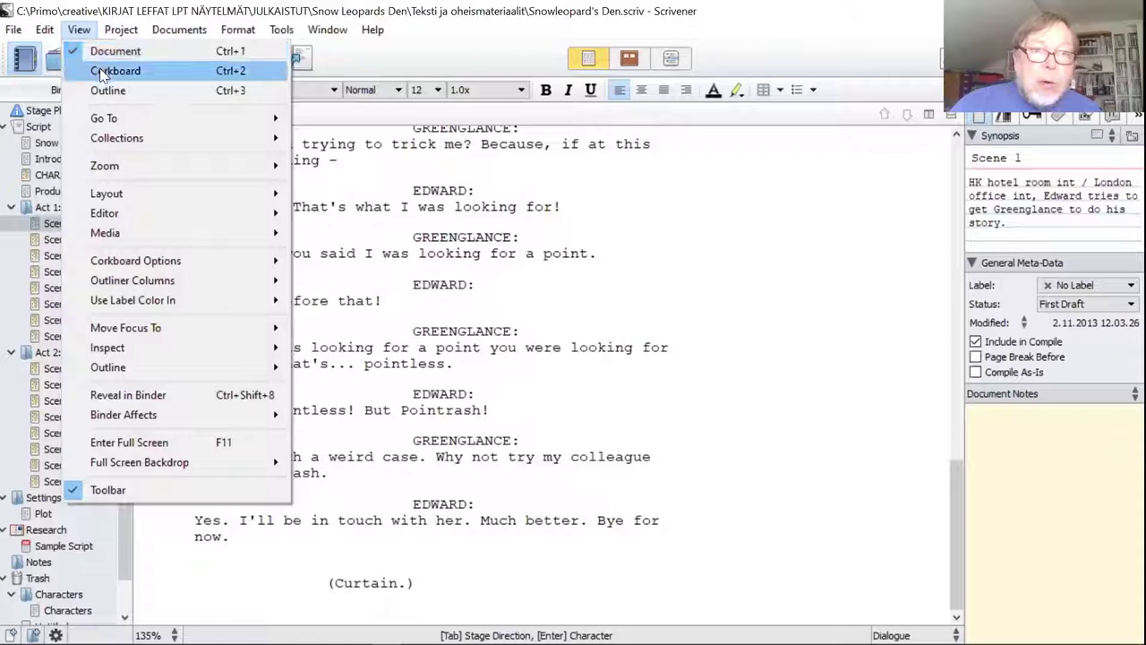
click(101, 74)
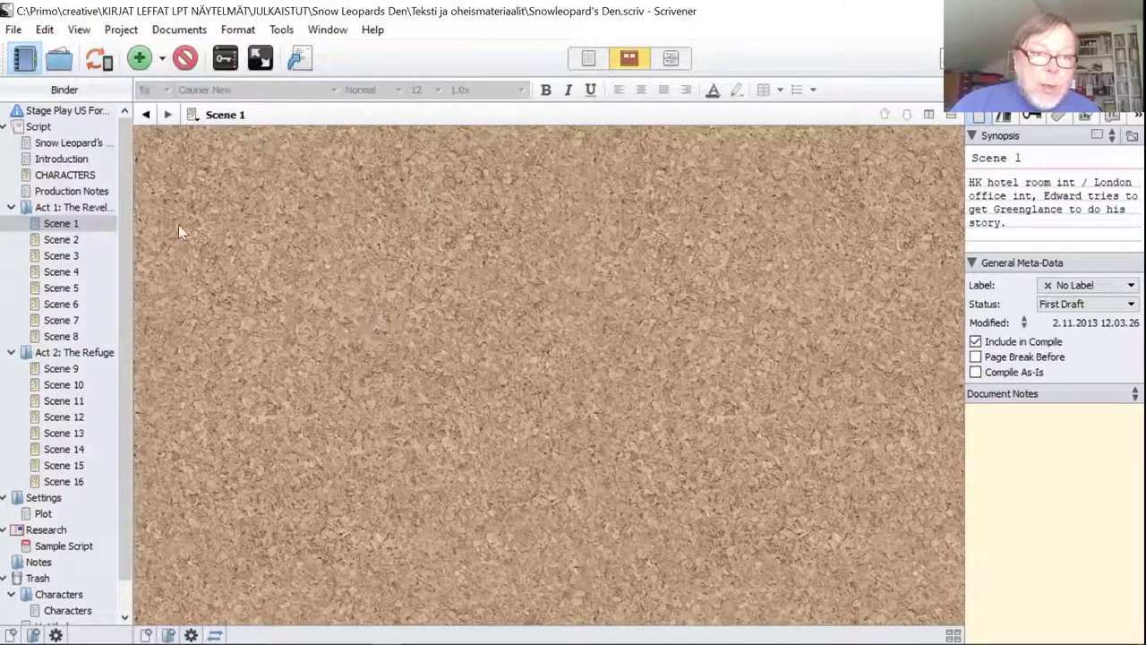
click(39, 128)
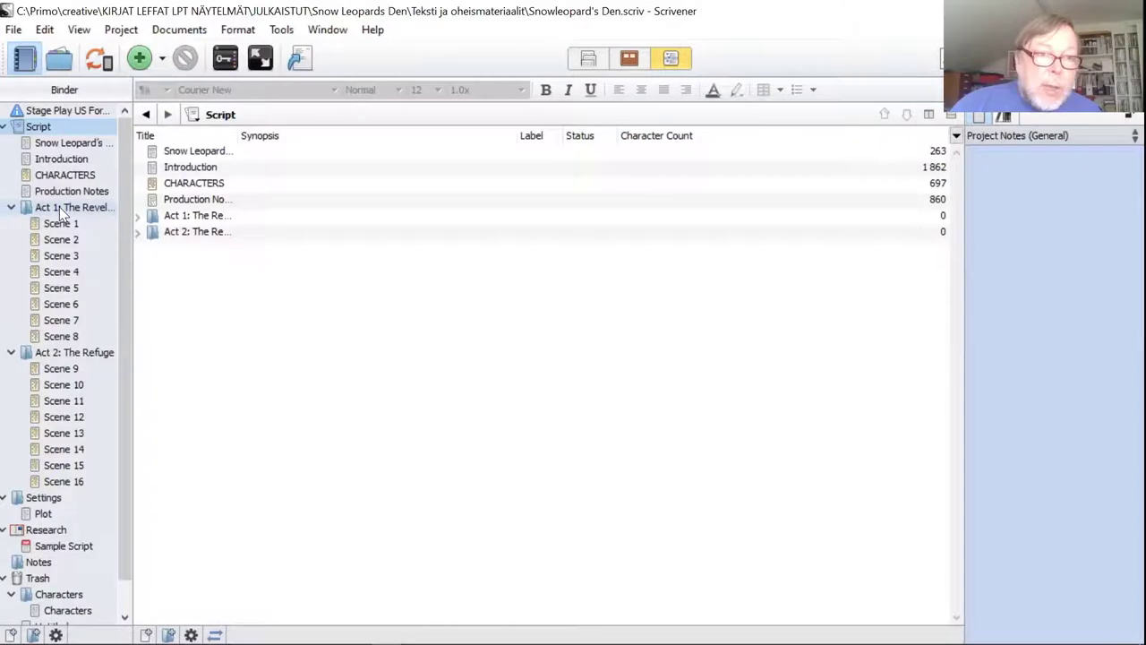
click(61, 209)
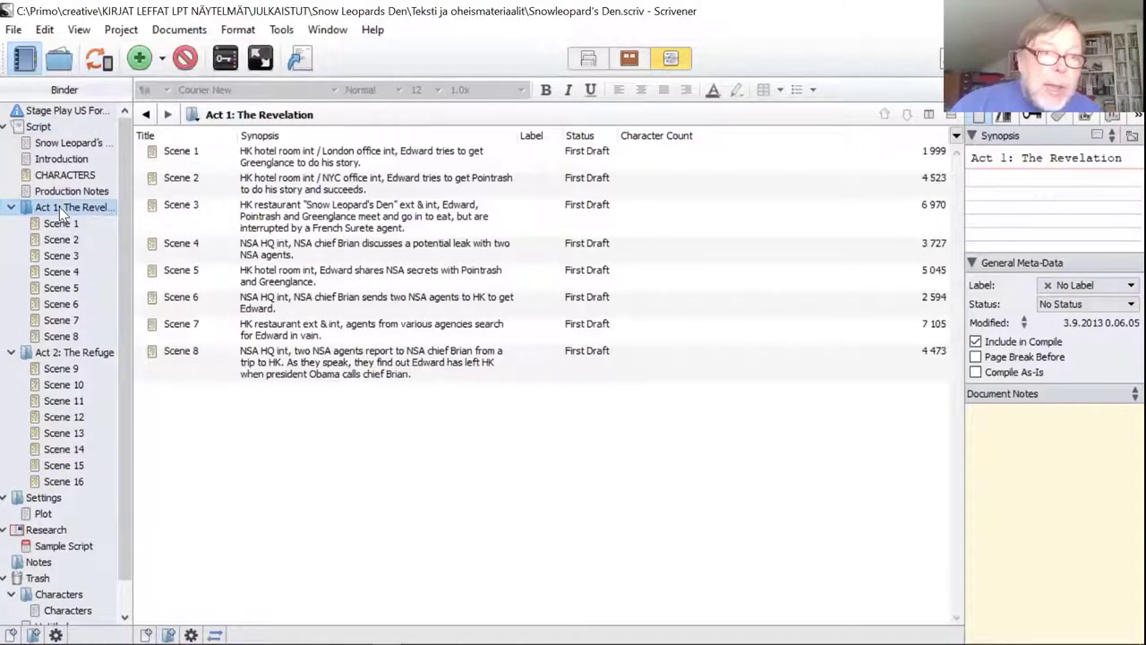
click(77, 34)
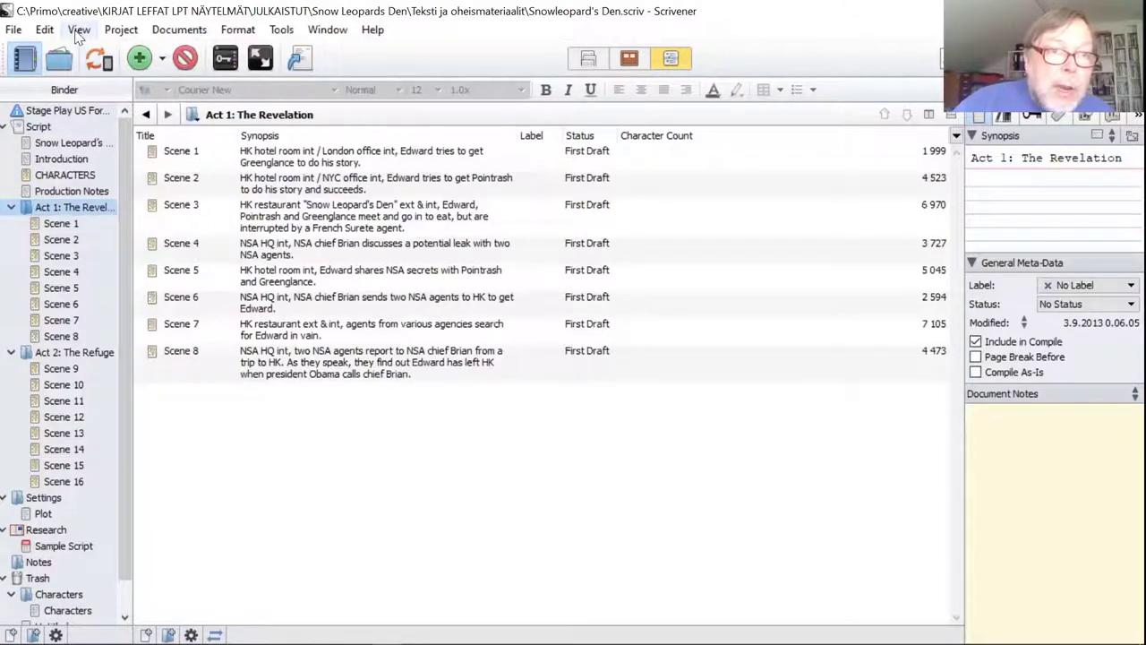
click(99, 72)
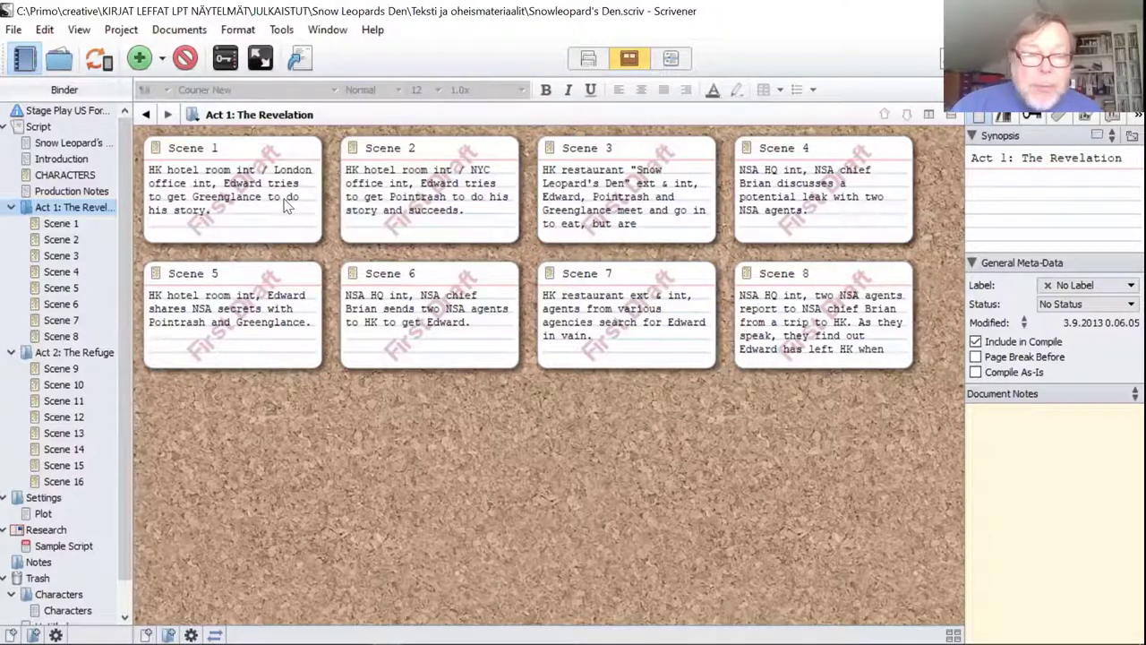
Open Scene 1 of Act 1 and rename it as Scene 100
click(57, 224)
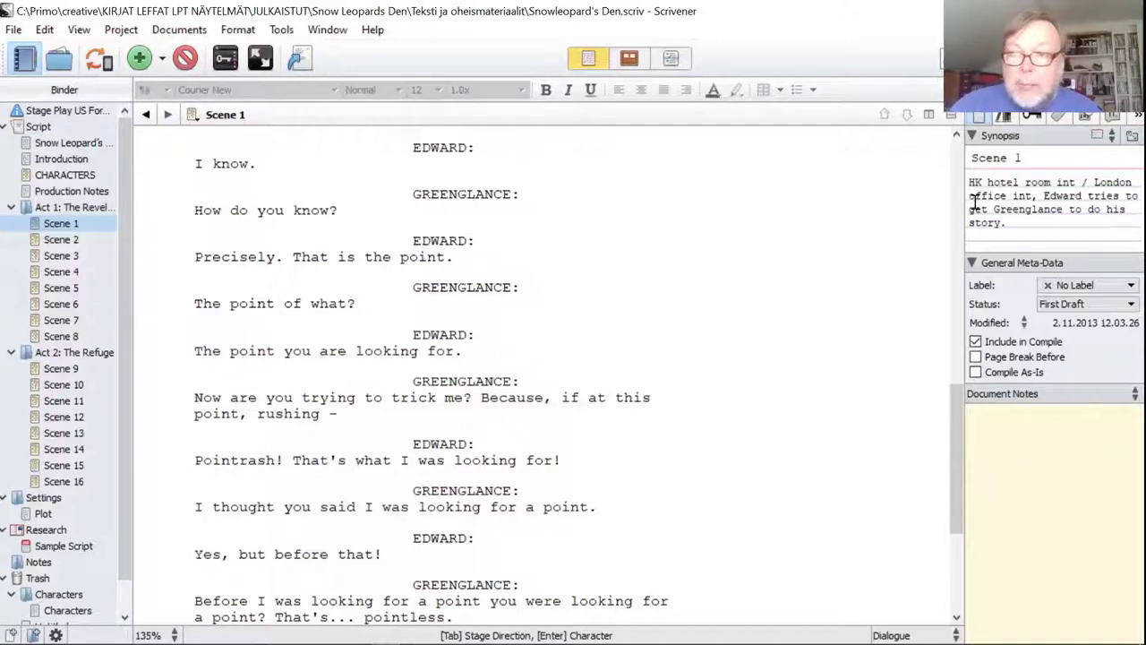
click(995, 160)
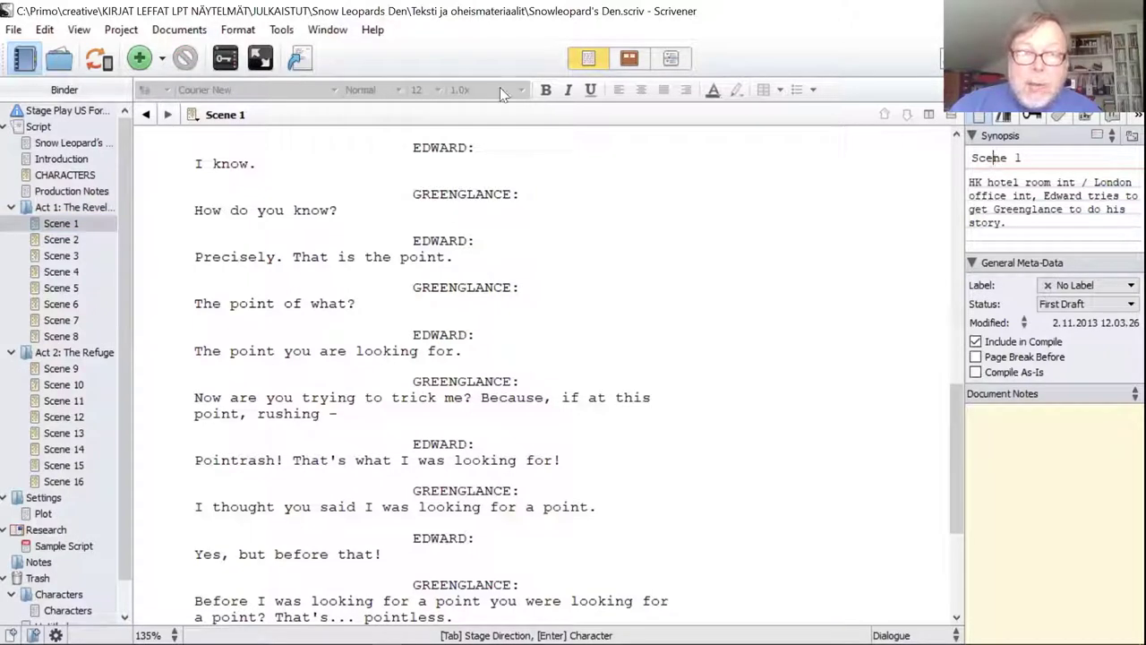
click(258, 114)
text(00)
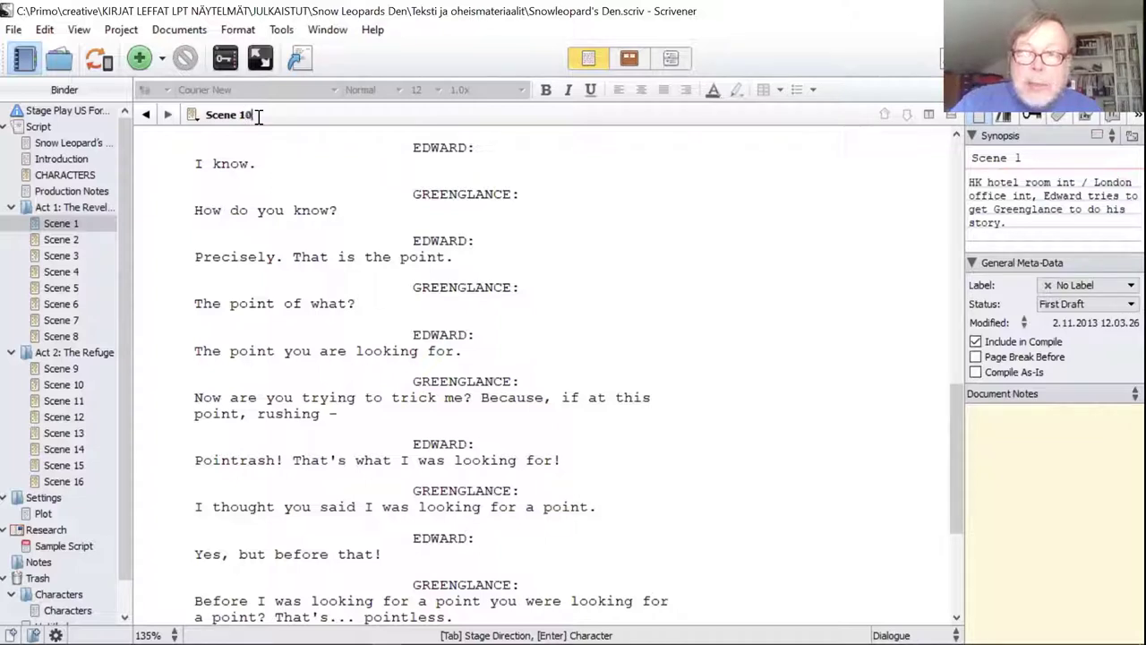
click(289, 188)
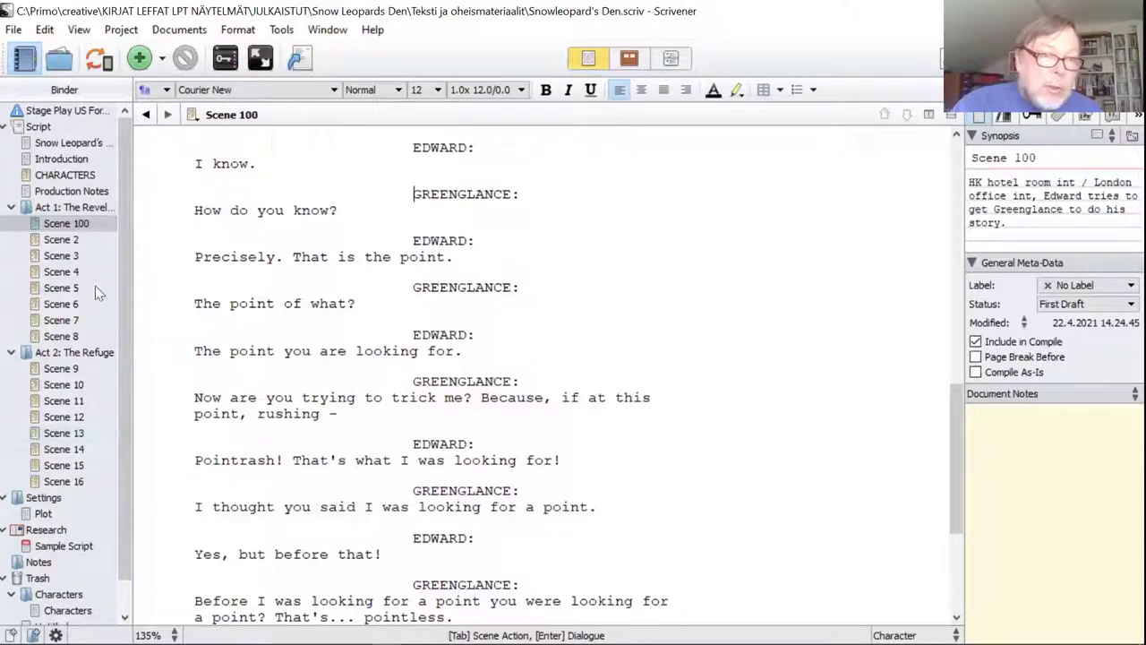
mouse_move(81, 228)
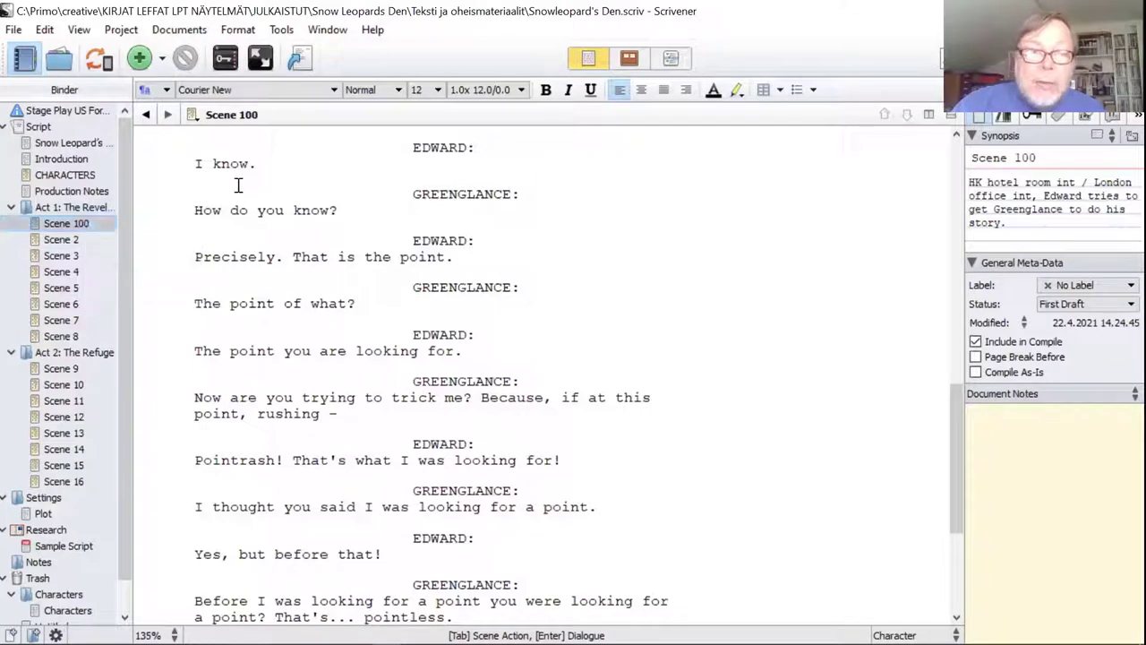
Rename Scene 100 in Act 1 as Scene 1
click(91, 224)
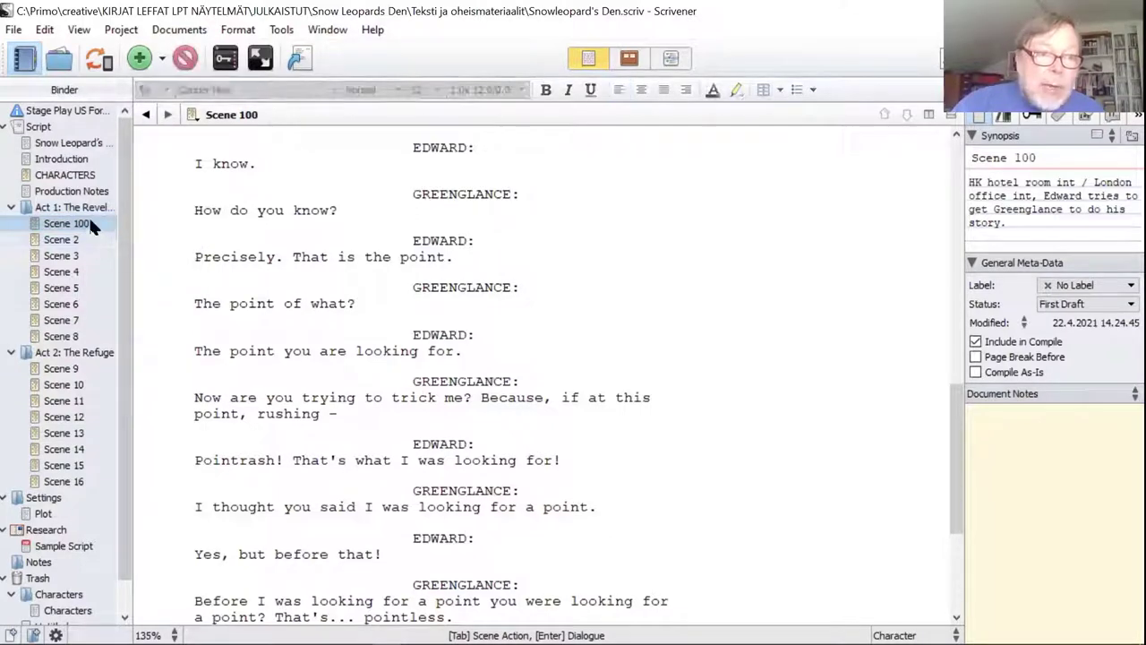
click(90, 222)
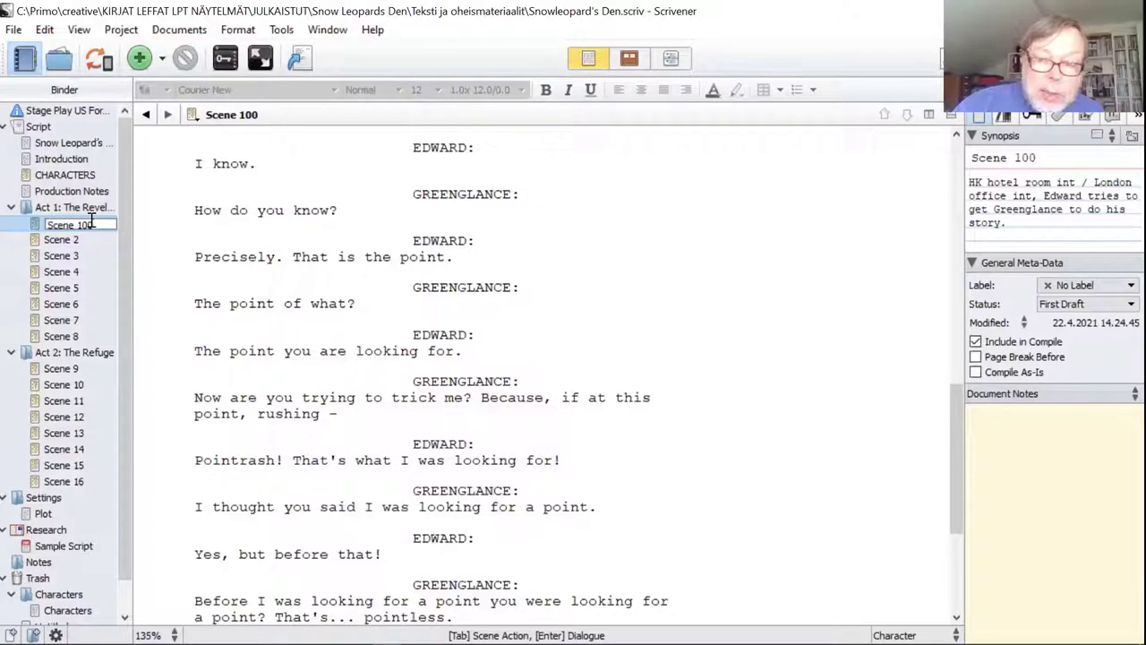
key(BackSpace)
key(BackSpace)
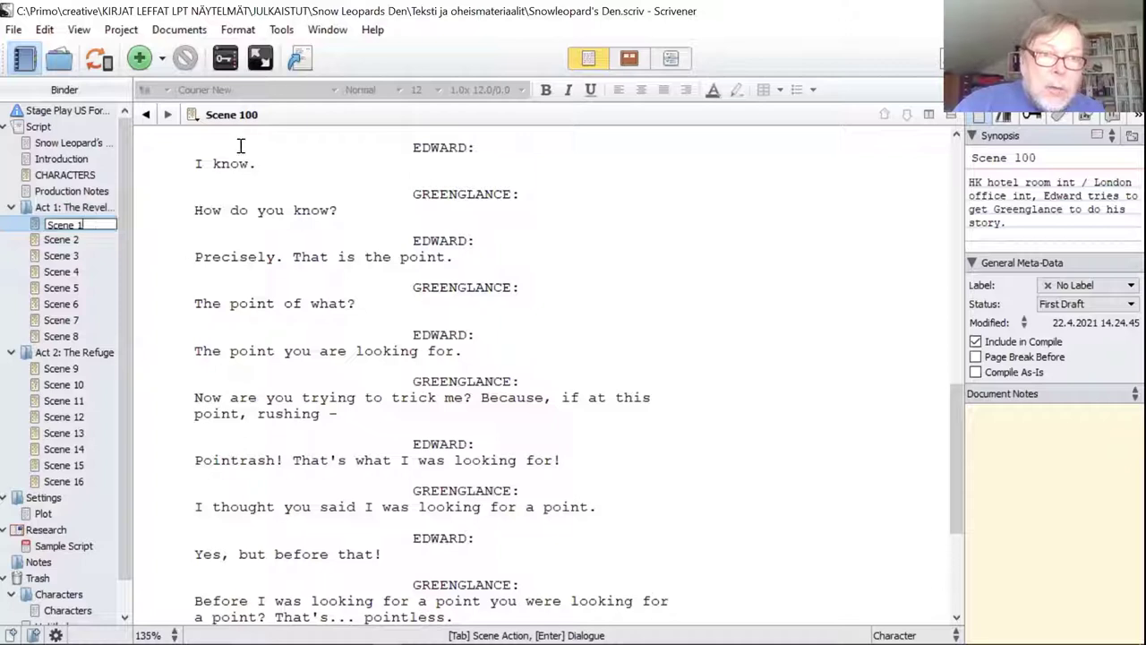
click(163, 206)
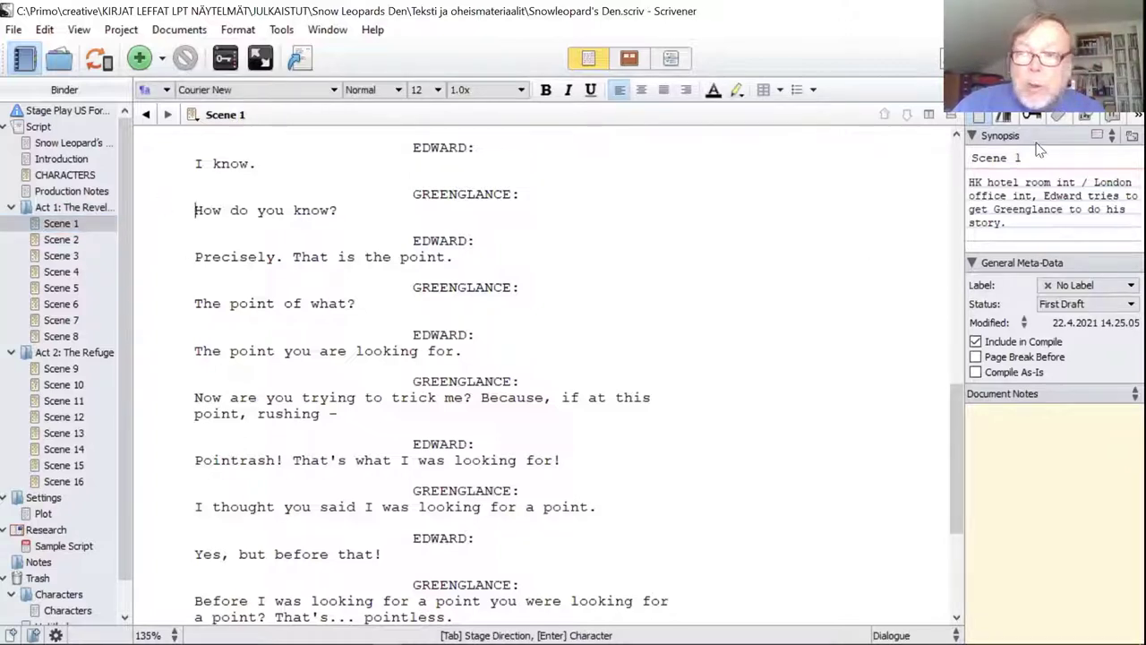
Write the document note "Pohdiskele päähenkilön lapsuutta hieman syvemmälle. Ks wikipedia!" for Scene 1, and clear it again
click(1006, 182)
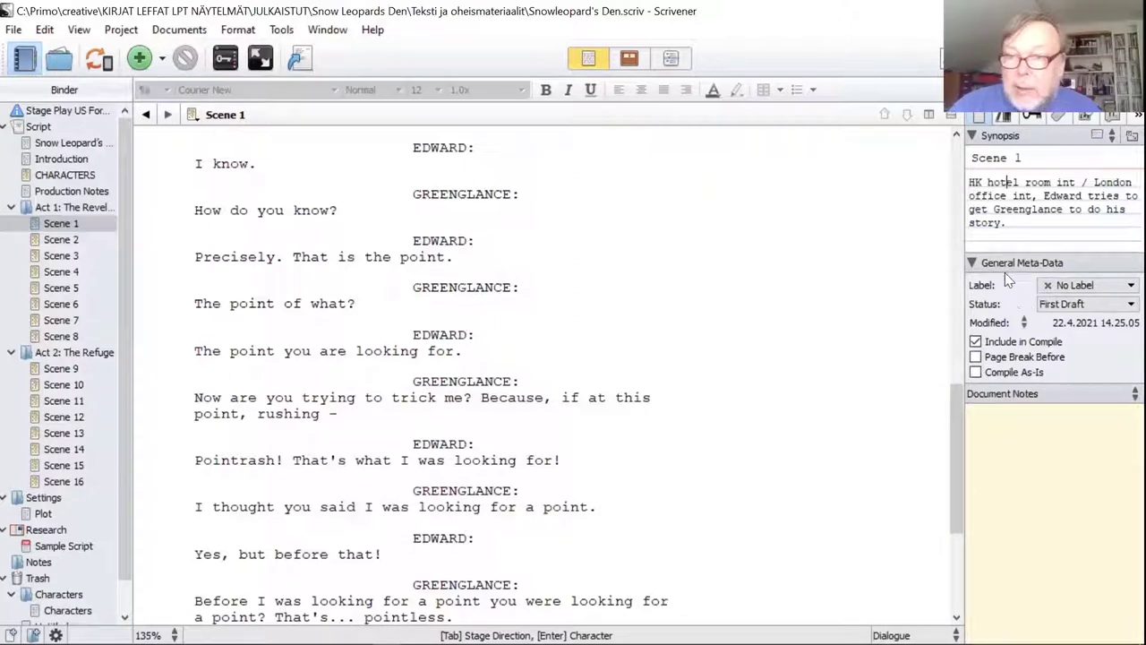
click(1004, 415)
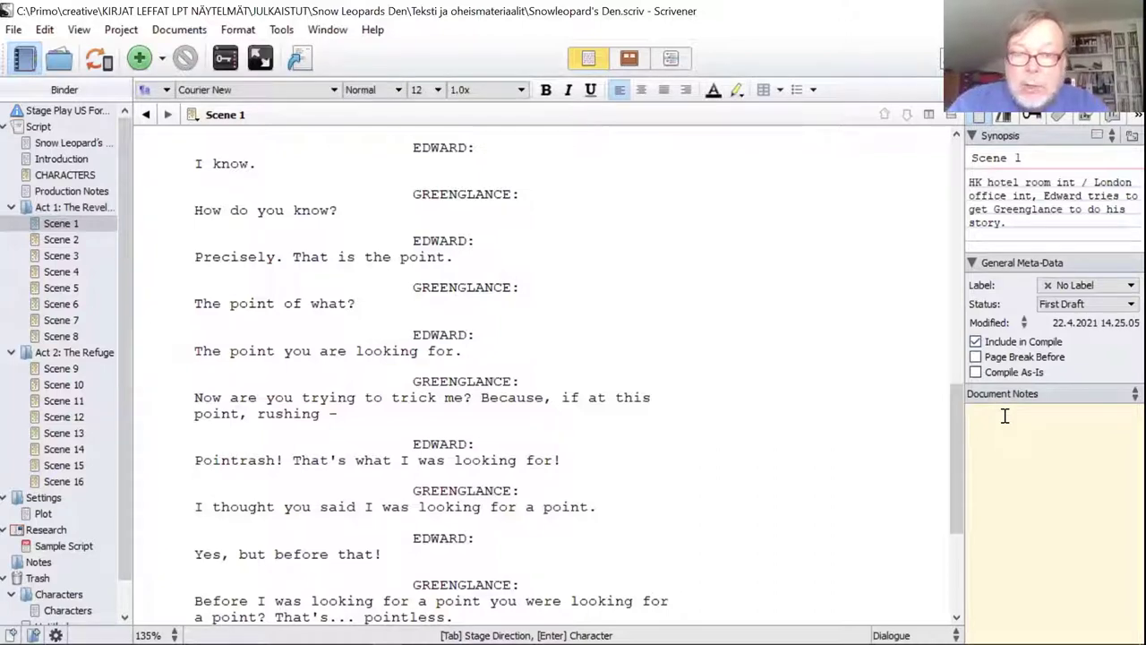
text(pohdiskele päähenkilön lapsu)
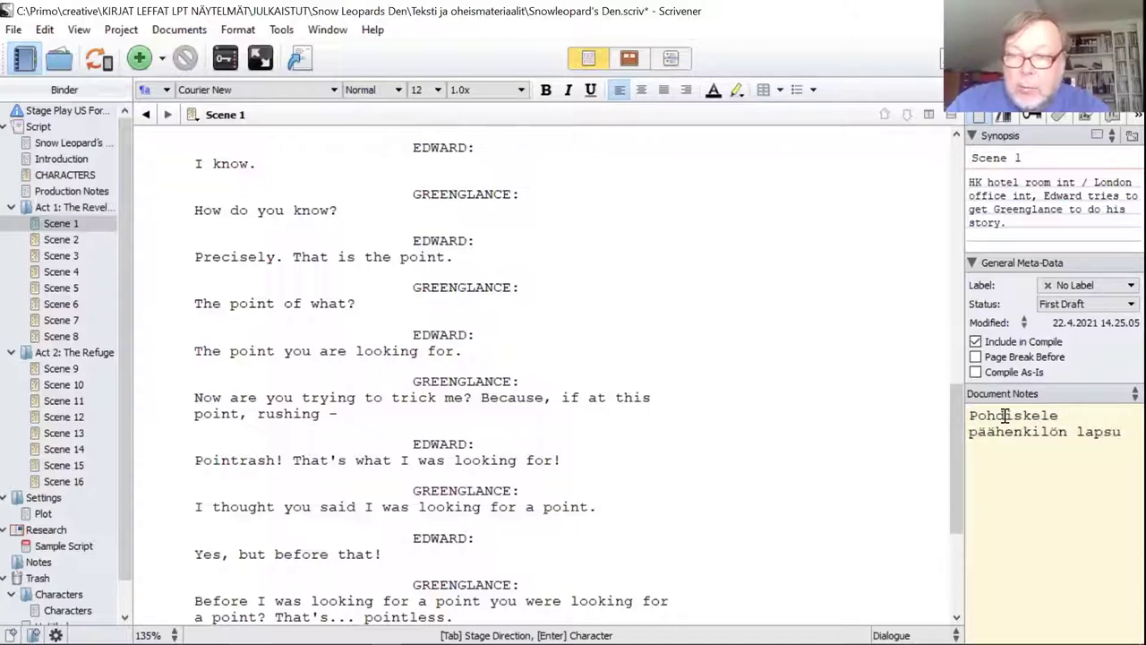
text(utta hieman syvemmälle.)
key(Return)
key(Return)
text(Ks wiki)
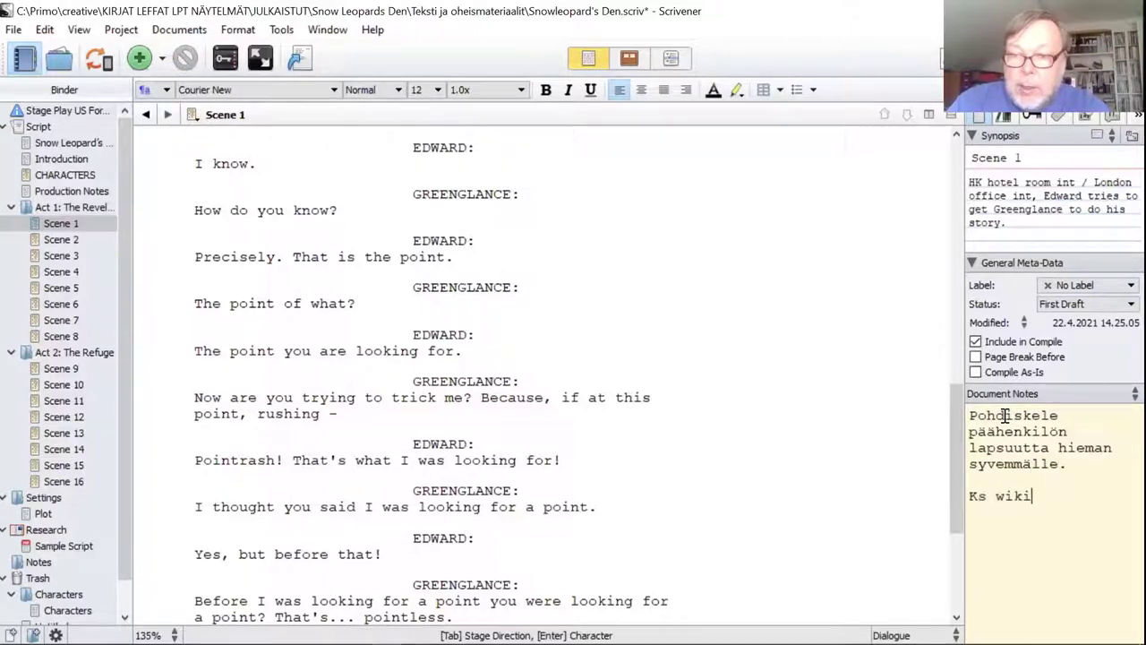
text(pedia)
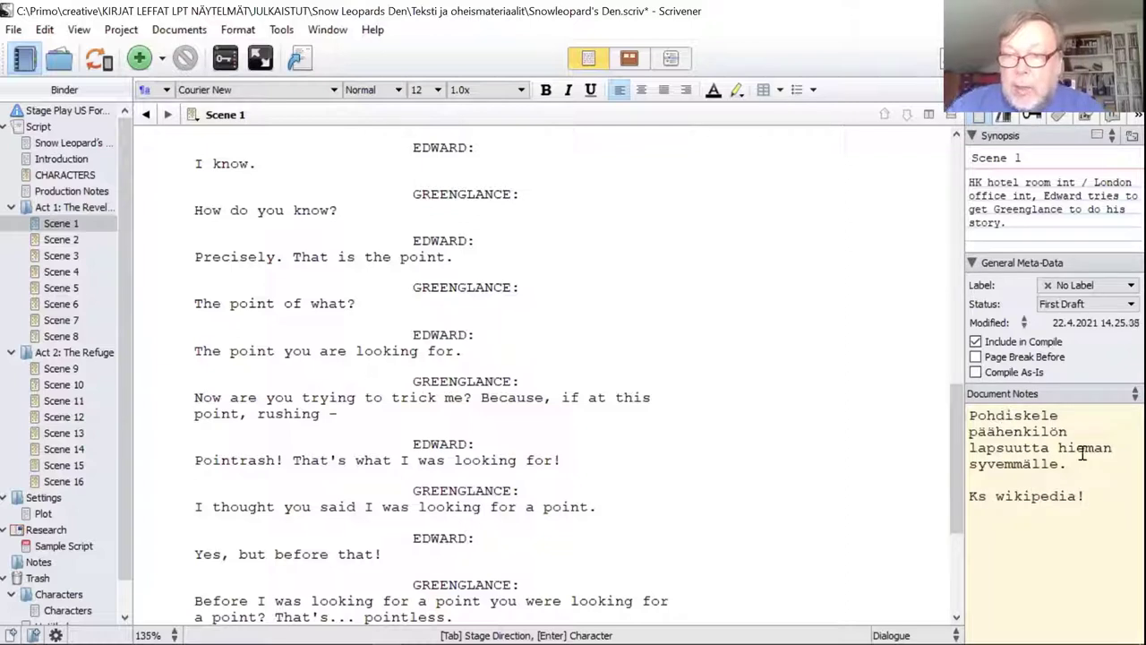
text(!)
drag(1085, 496, 973, 405)
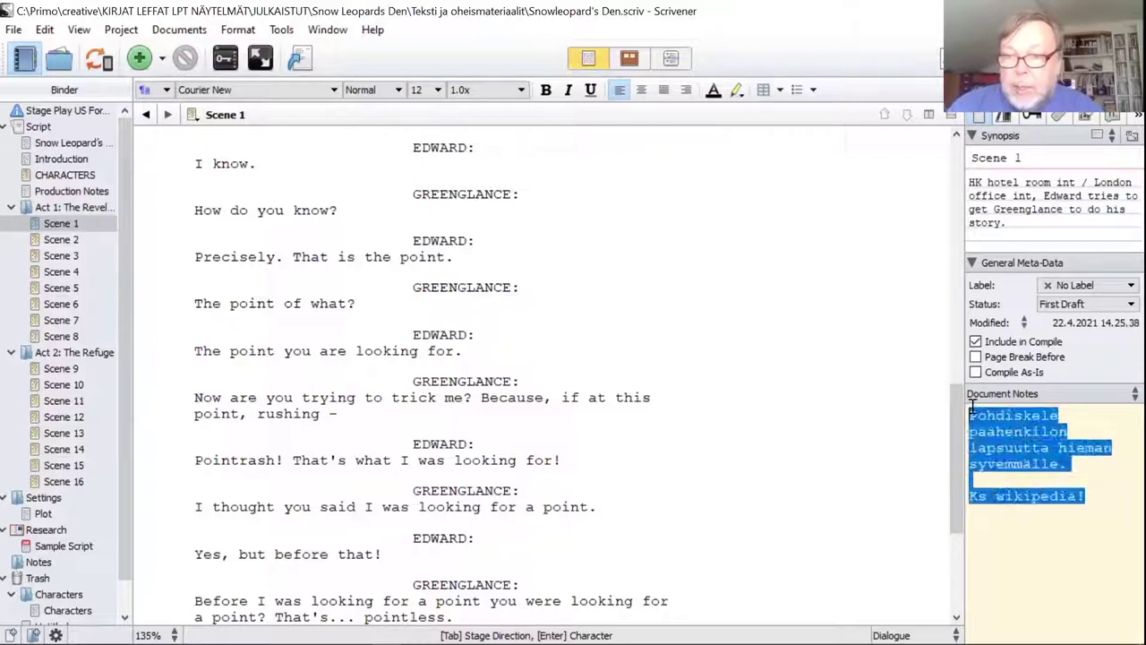
key(BackSpace)
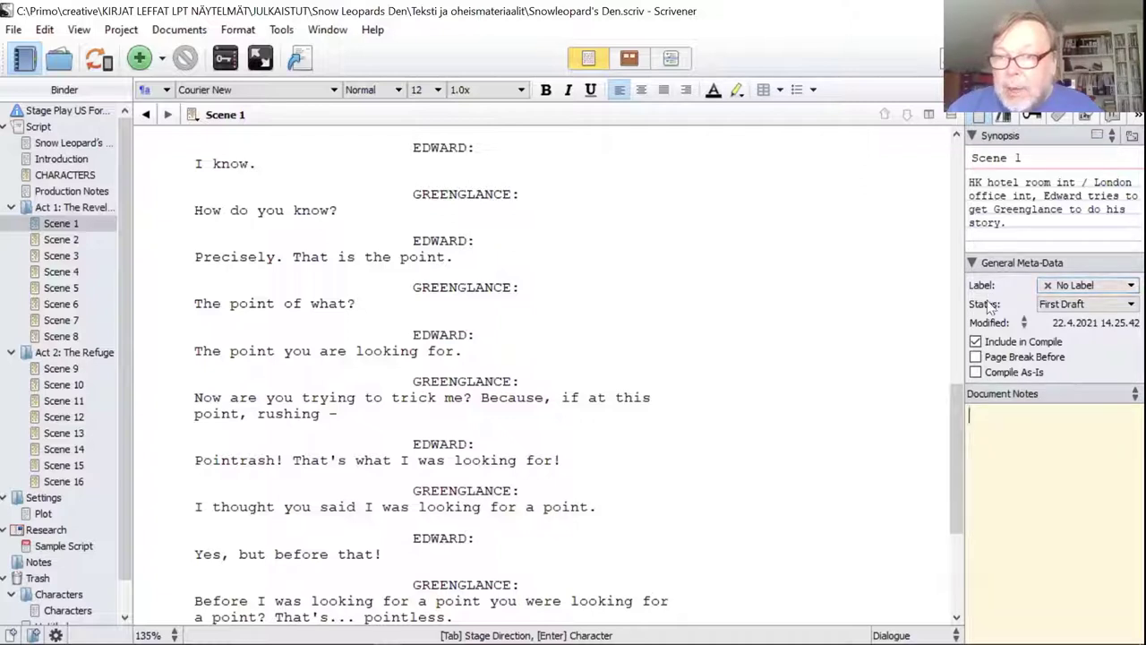
Look through the label and status choices available for Scene 1 without changing either
click(1119, 286)
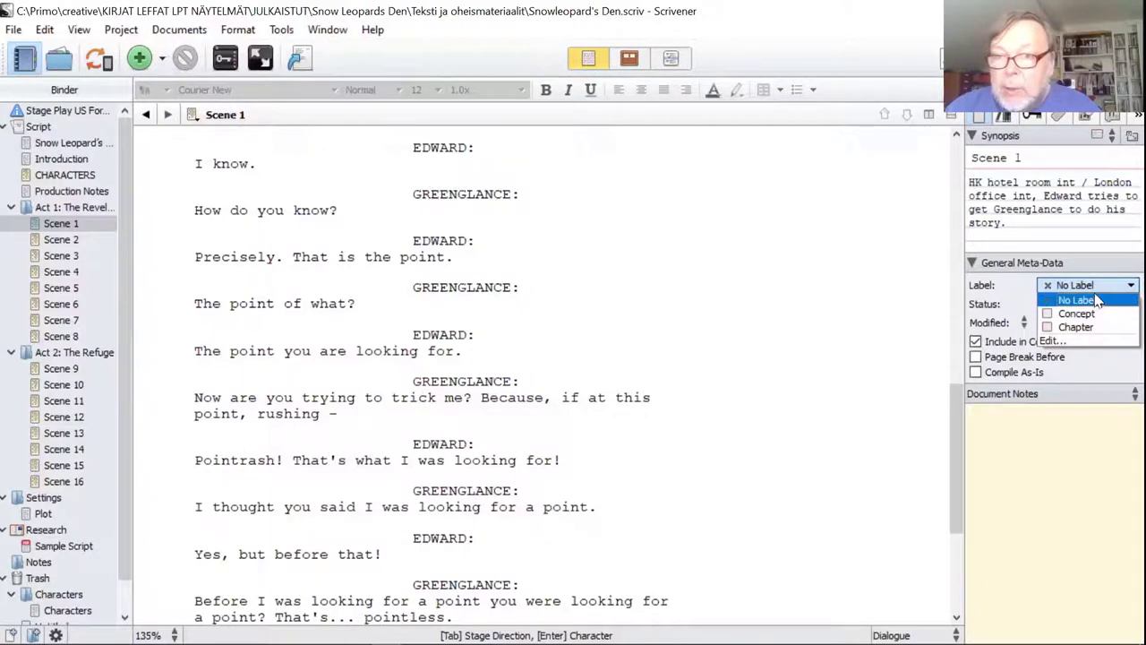
click(1020, 275)
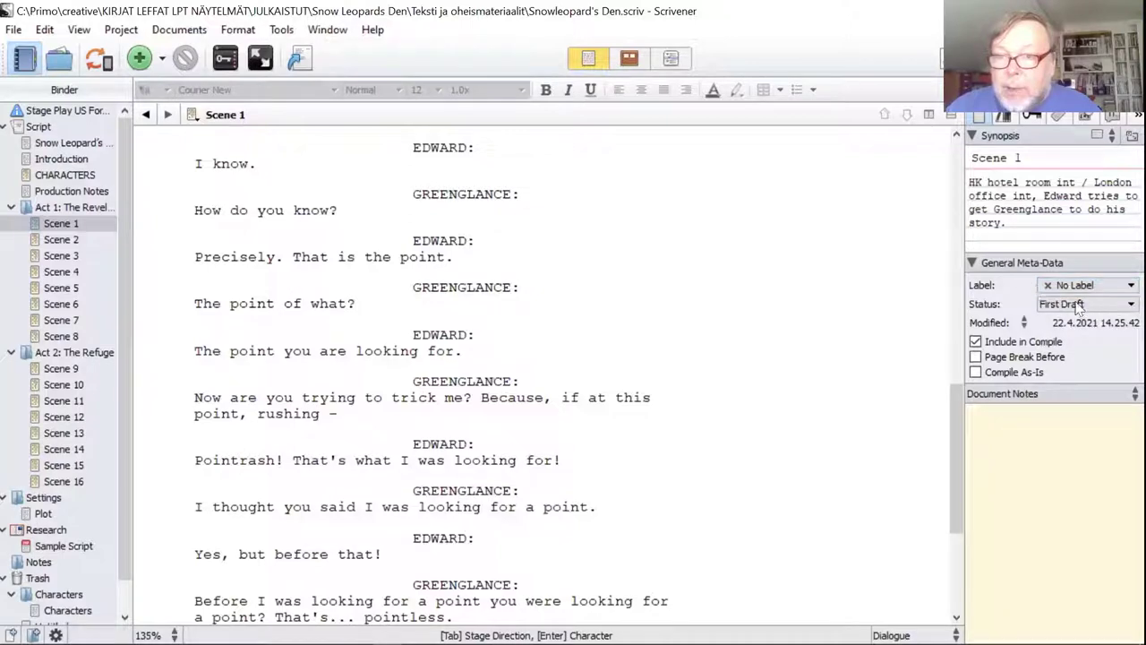
click(1117, 305)
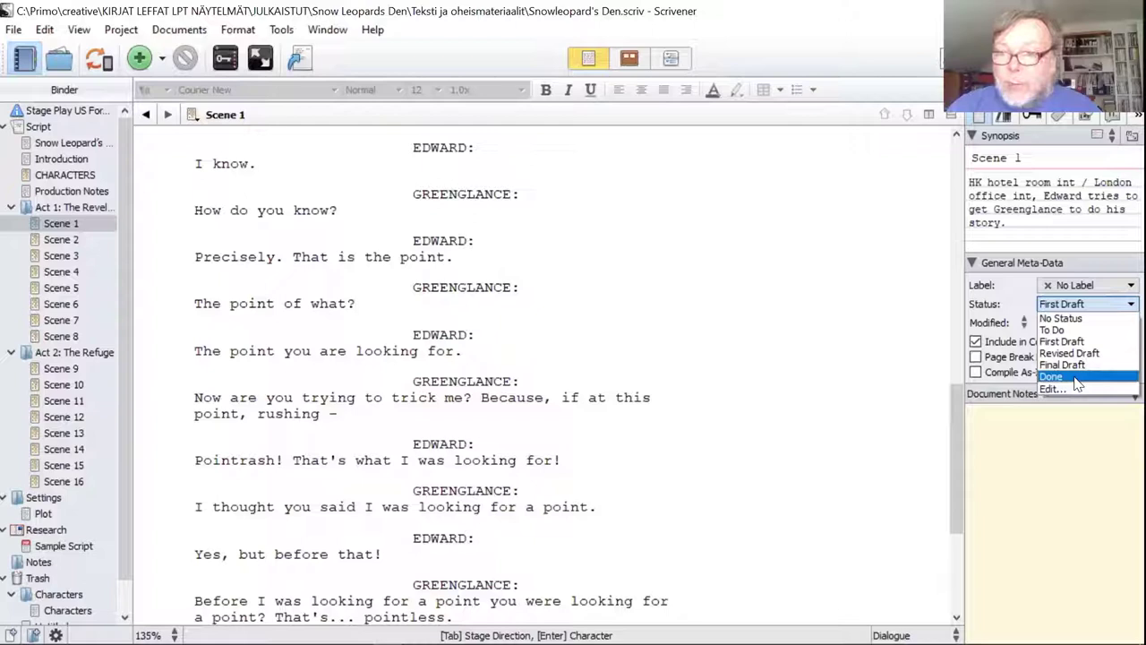
click(1036, 428)
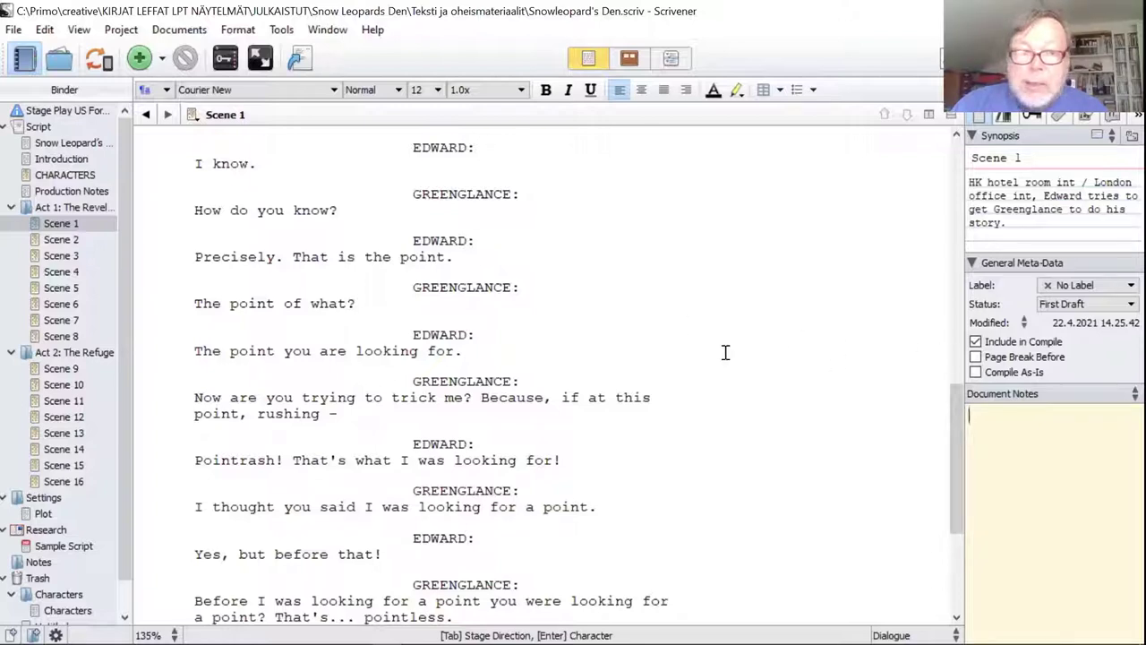
Split Scene 1 into two documents after Greenglance's line "I thought you said I was looking for a point."
drag(956, 410, 965, 506)
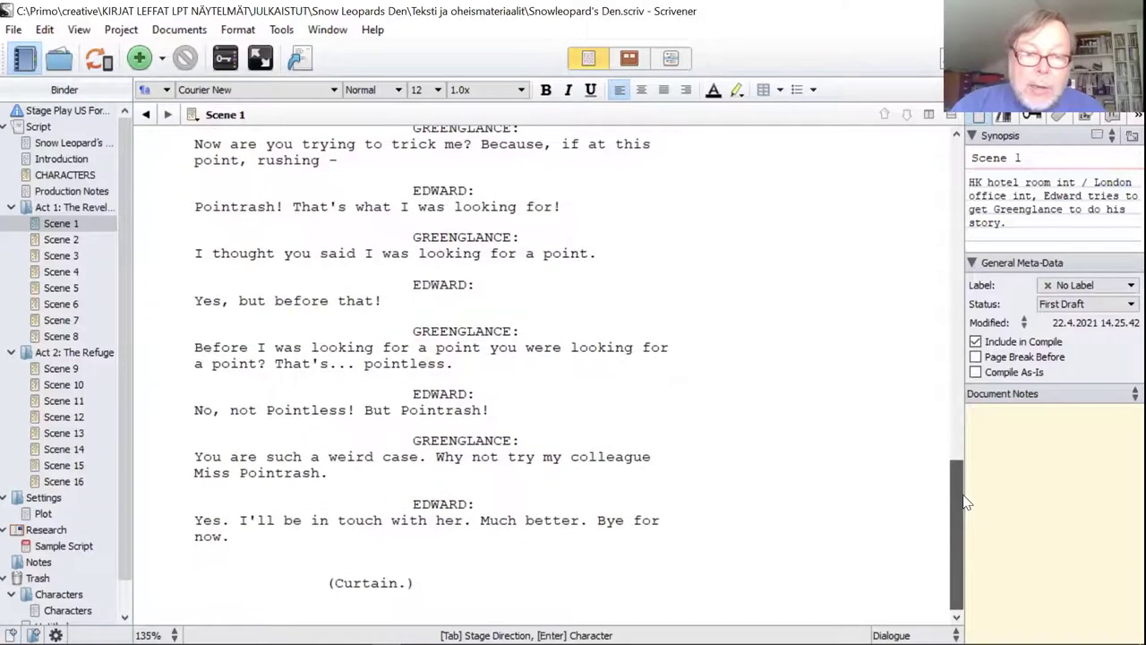
click(422, 580)
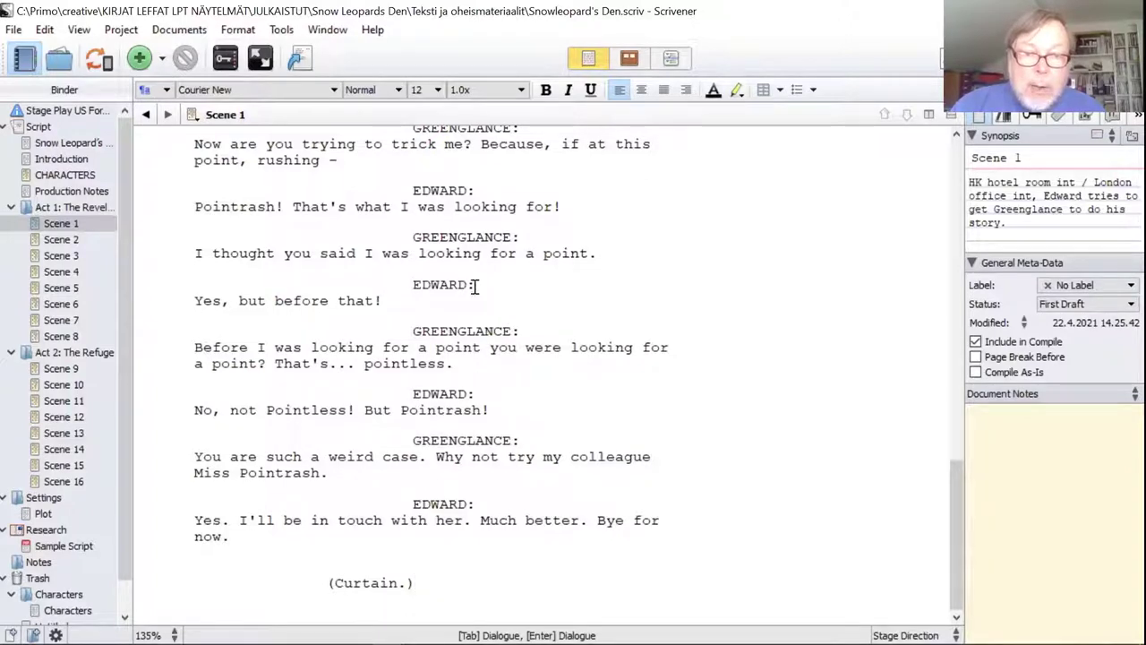
click(599, 252)
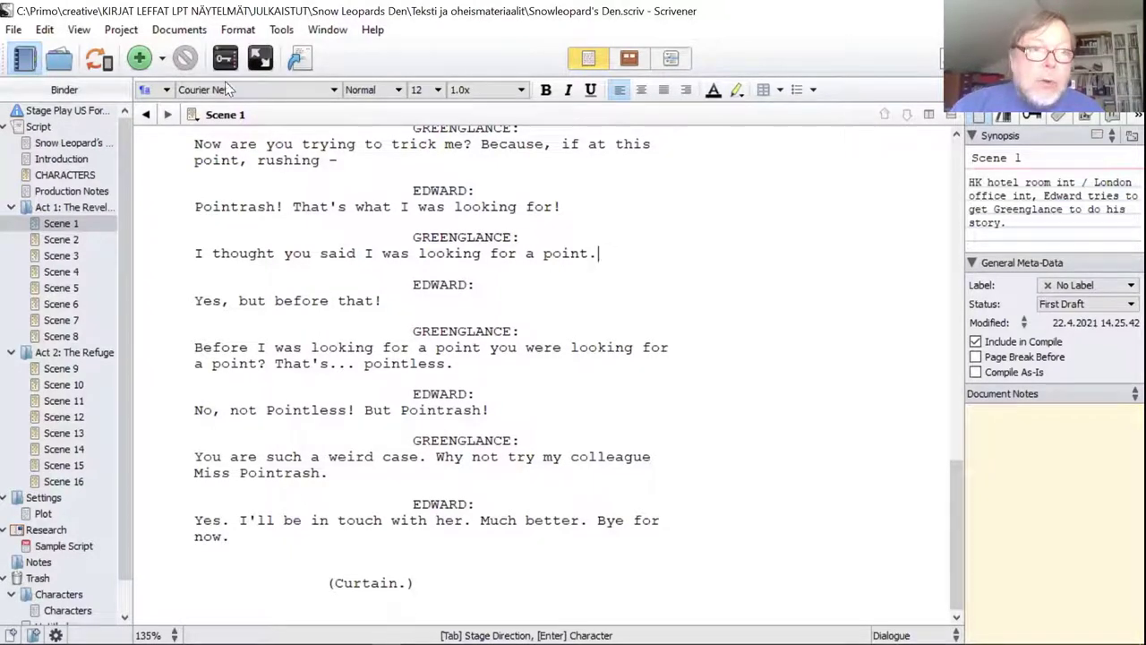
click(39, 32)
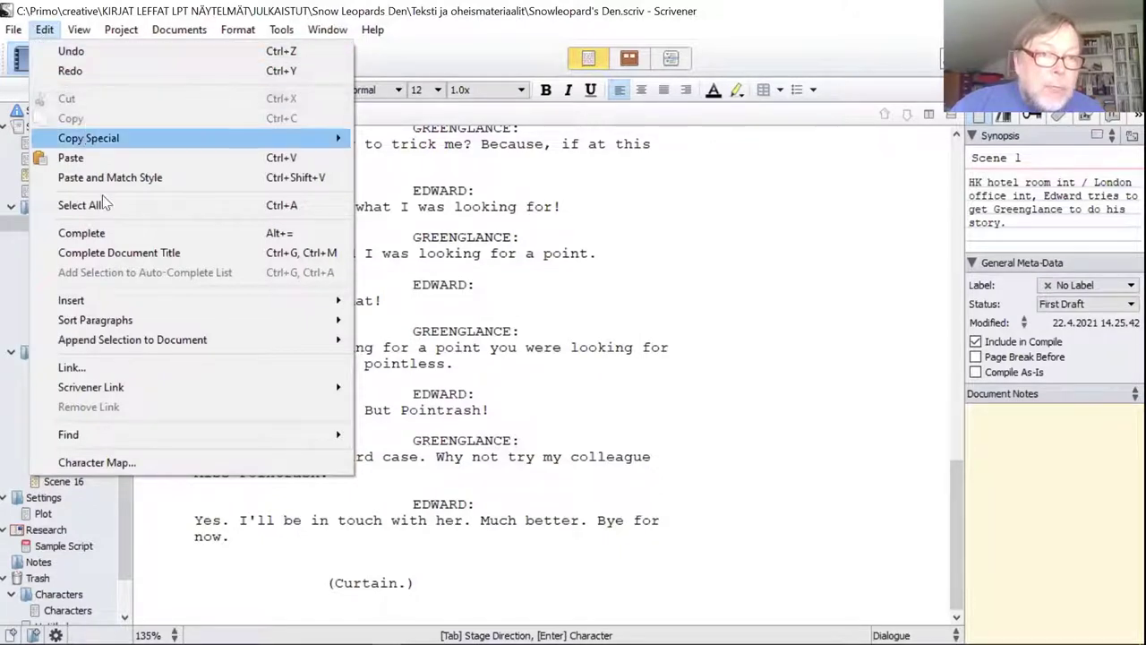
mouse_move(156, 295)
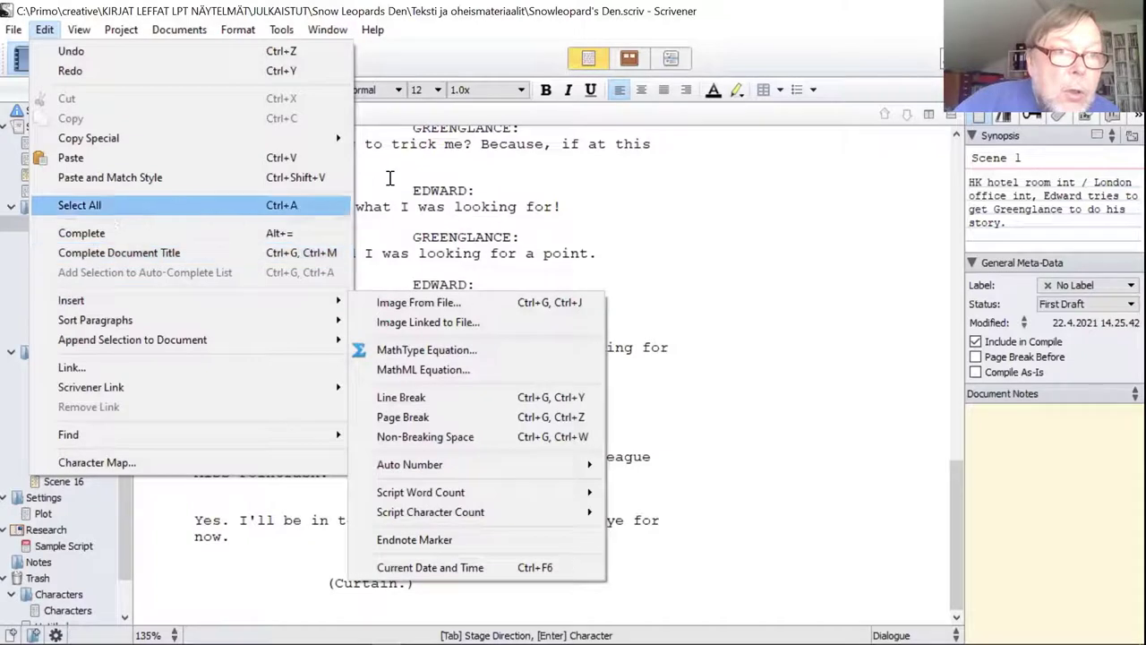
click(667, 253)
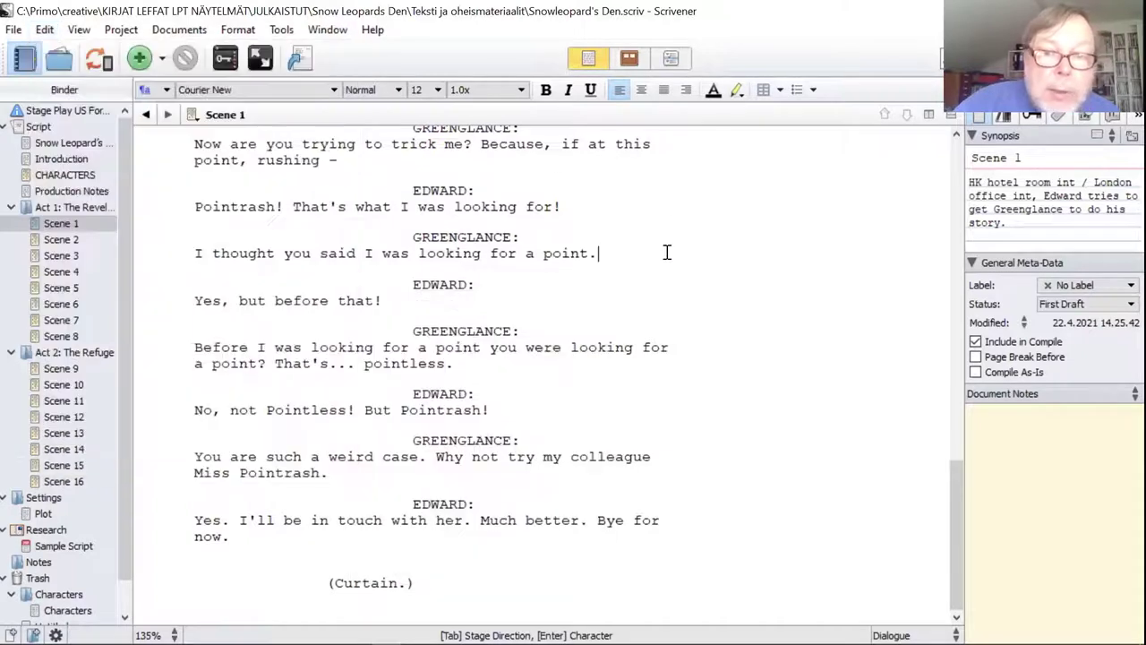
right_click(605, 254)
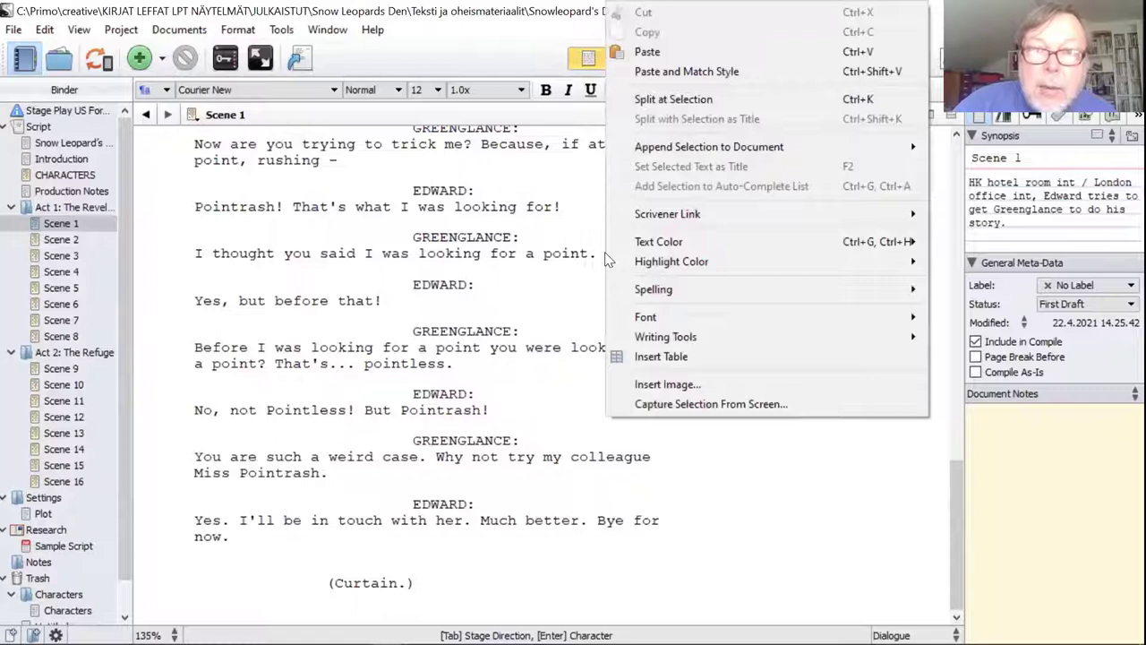
click(697, 99)
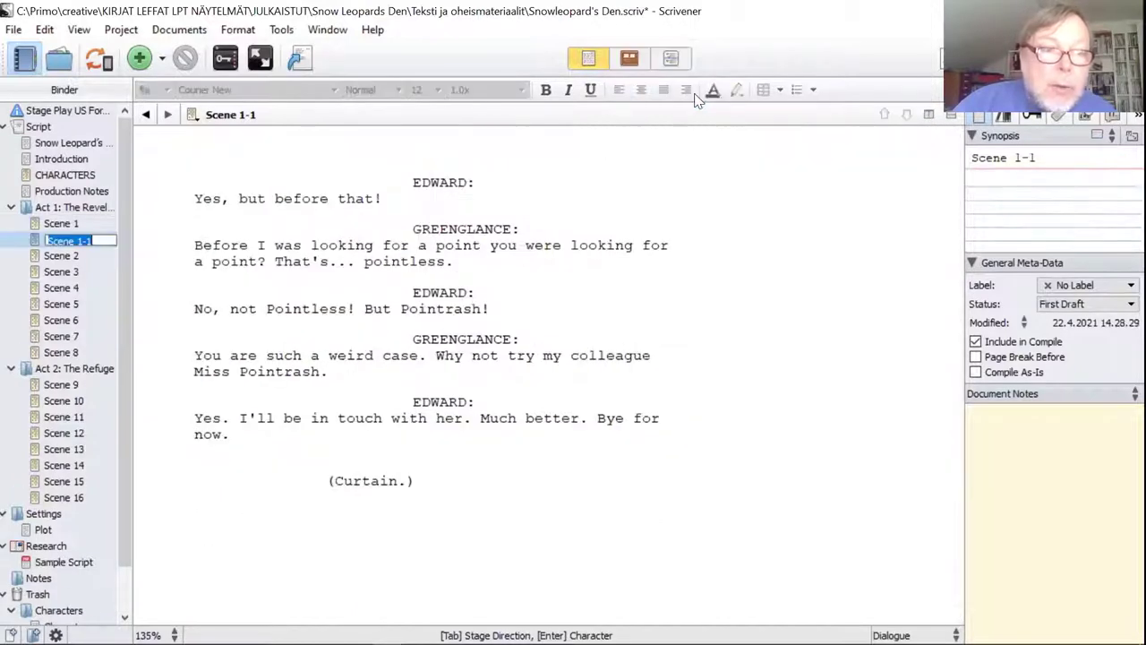
Check the text of Scene 1 and of the scene split off from it
click(81, 225)
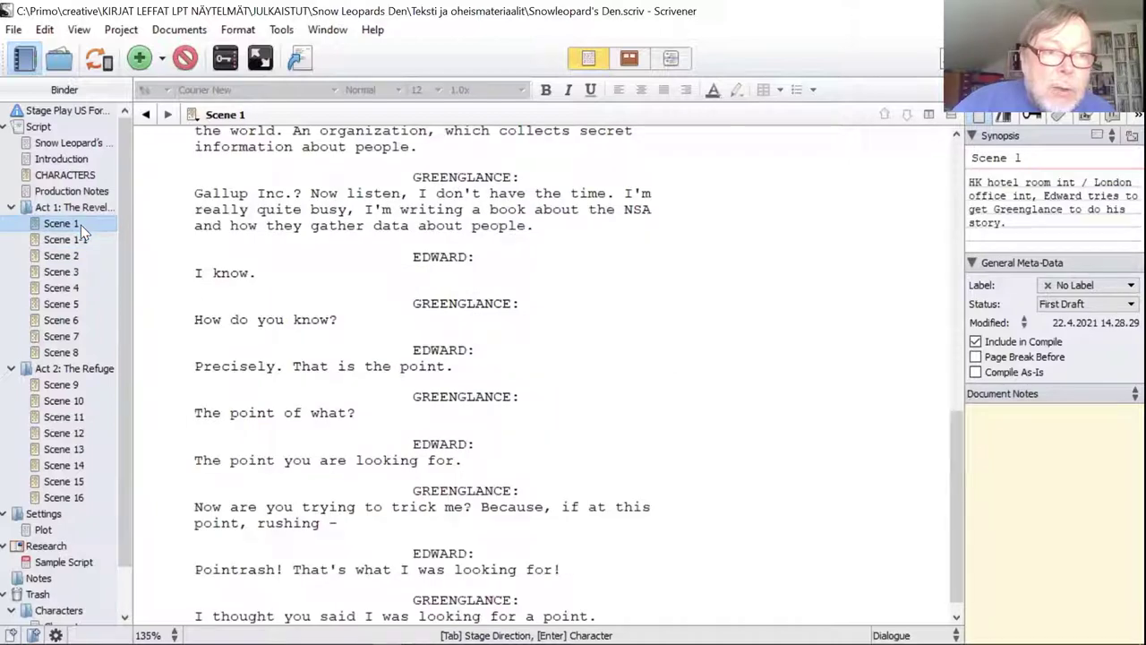
click(86, 234)
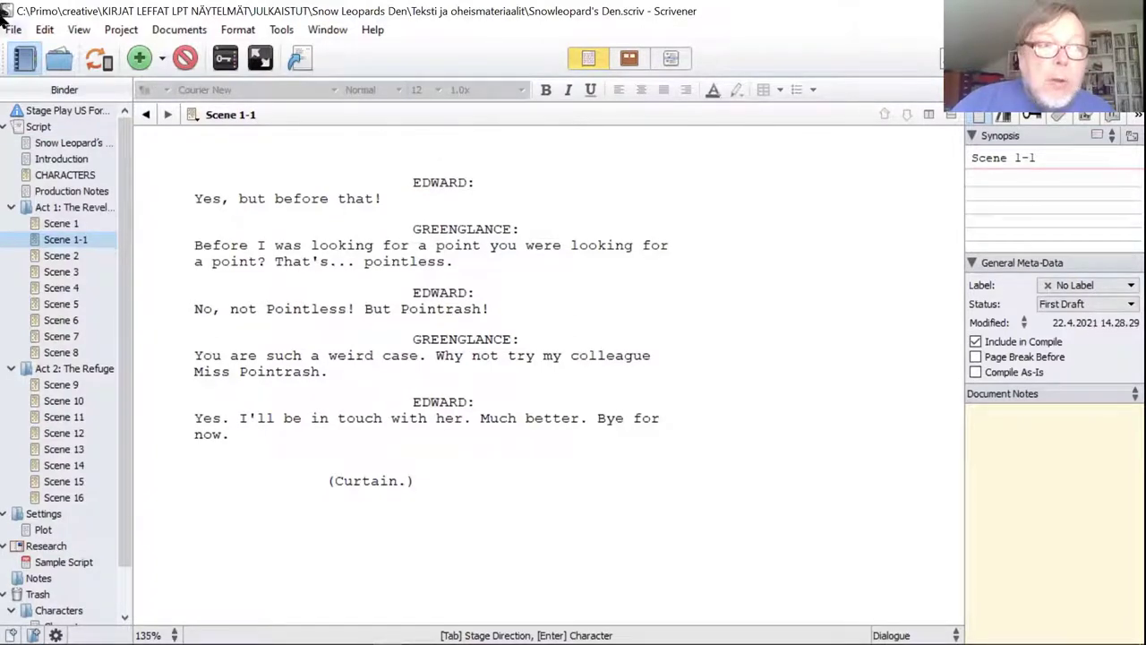
click(45, 29)
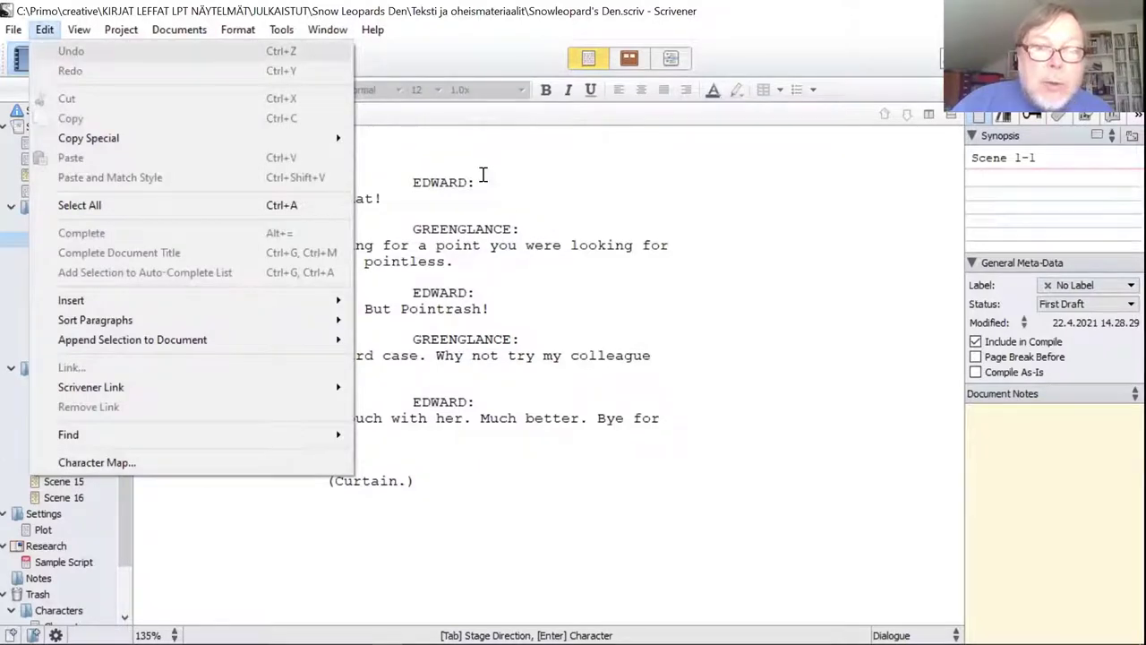
click(558, 231)
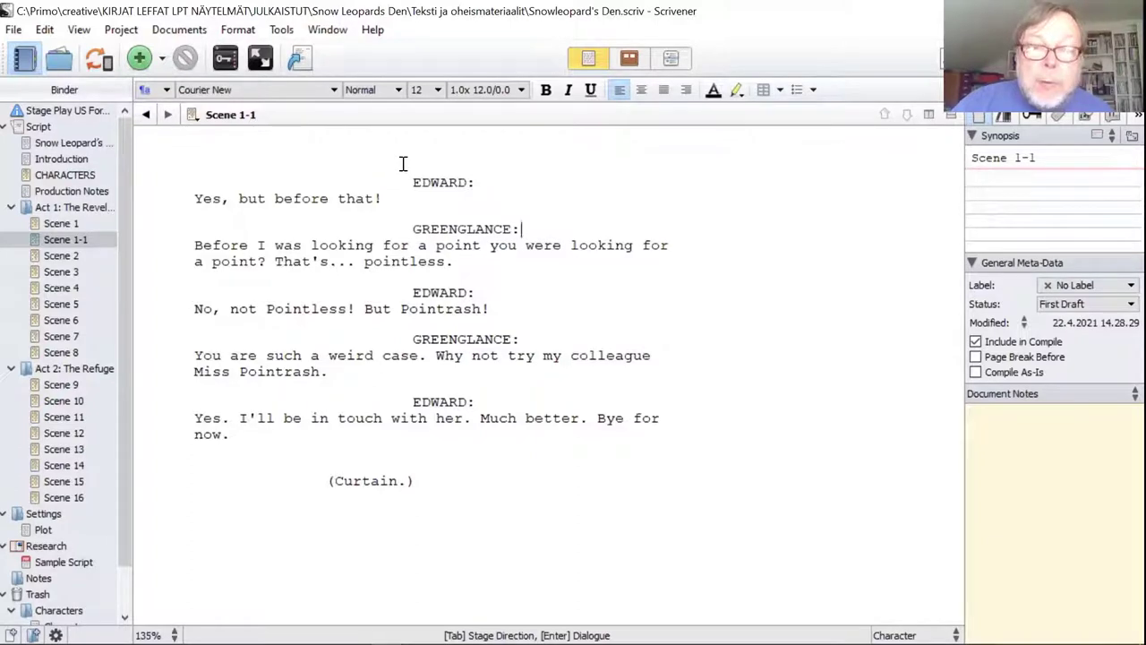
Enter the placeholder title "HÖpöhöpö" for the scene split off from Scene 1
click(81, 238)
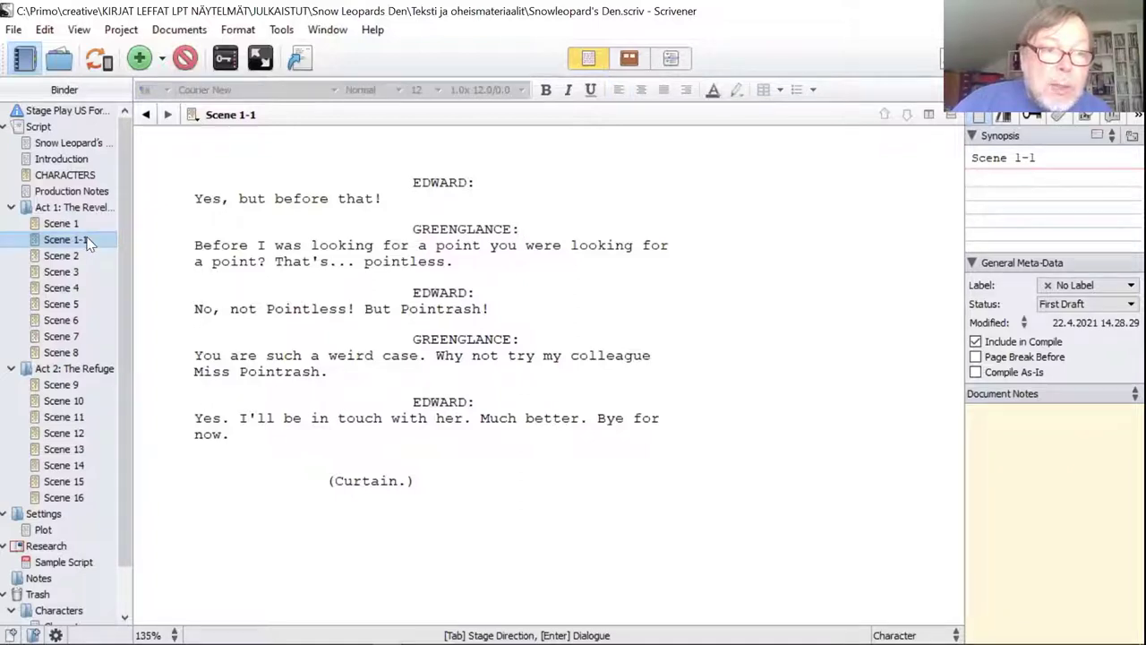
click(90, 239)
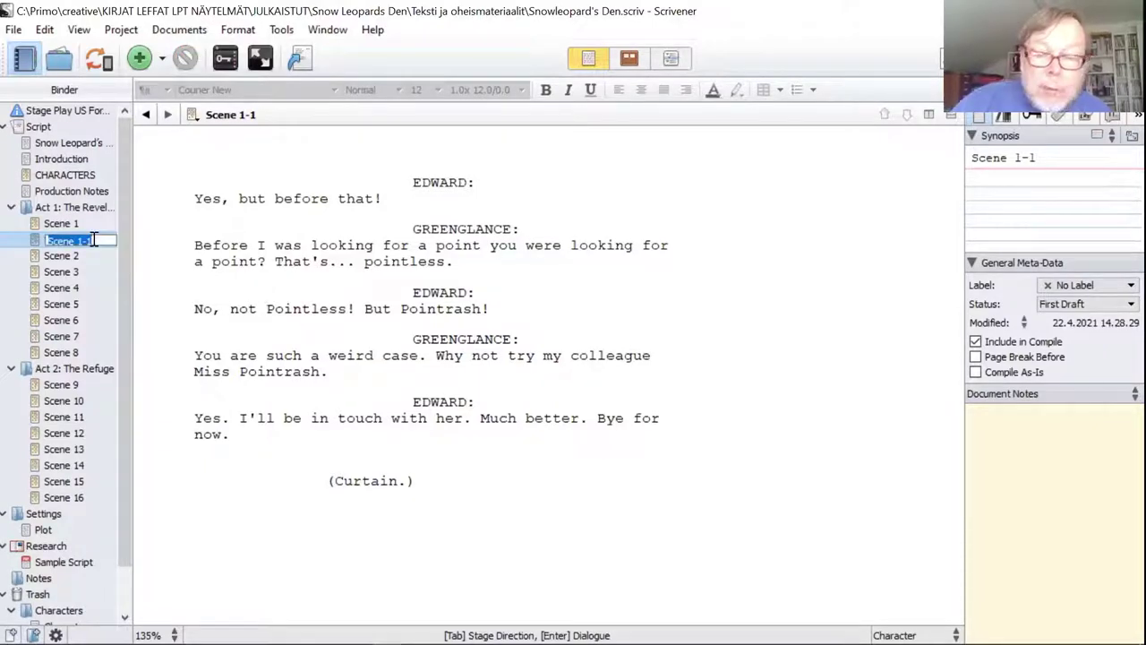
key(BackSpace)
text(HOpoh)
text(oh)
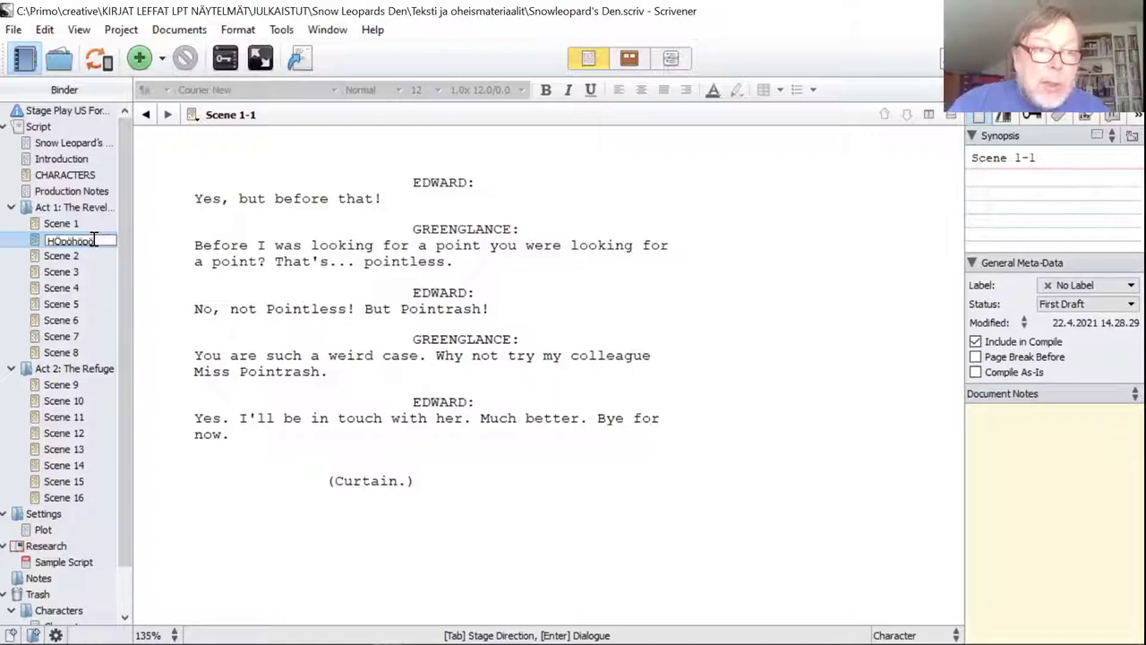
Replace the split-off scene's title with "Scene 1b"
key(BackSpace)
key(BackSpace)
key(BackSpace)
key(BackSpace)
key(BackSpace)
key(BackSpace)
key(BackSpace)
key(BackSpace)
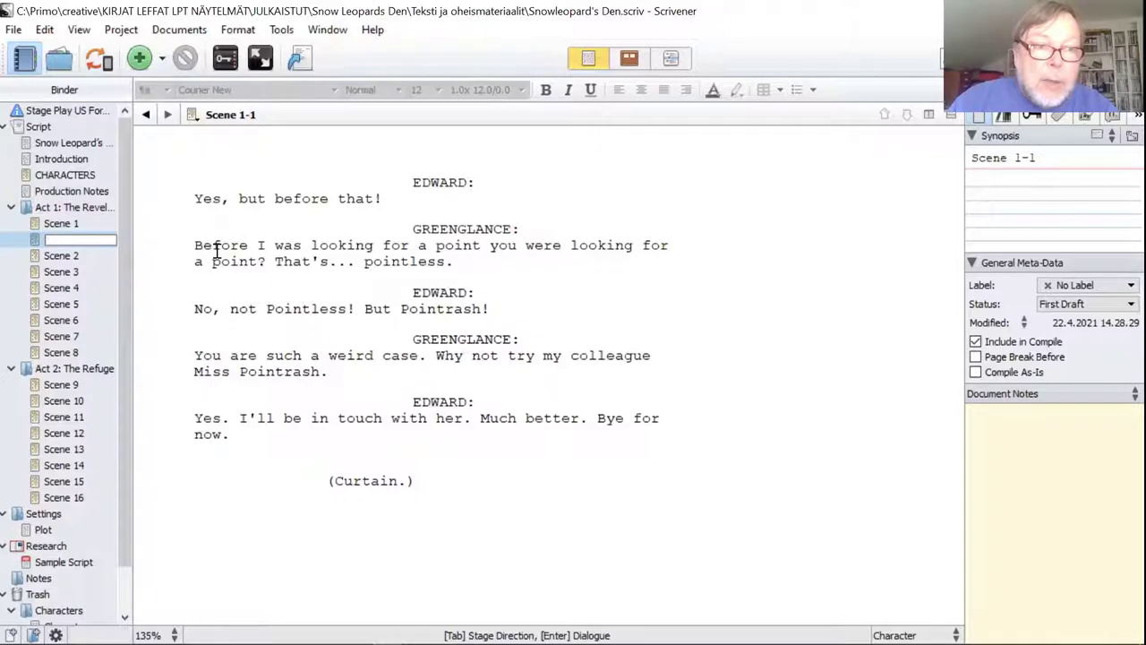
text(e)
text(cene 1)
text(b)
click(292, 250)
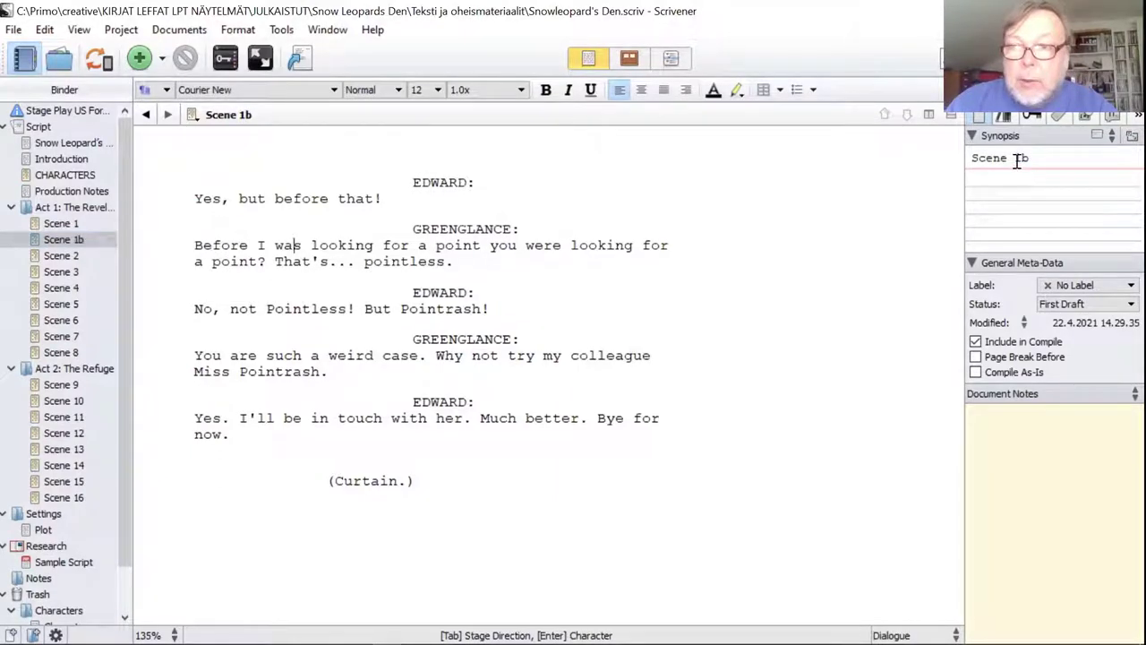
Enter "dwkewodkeokd" as the synopsis of Scene 1b
click(987, 181)
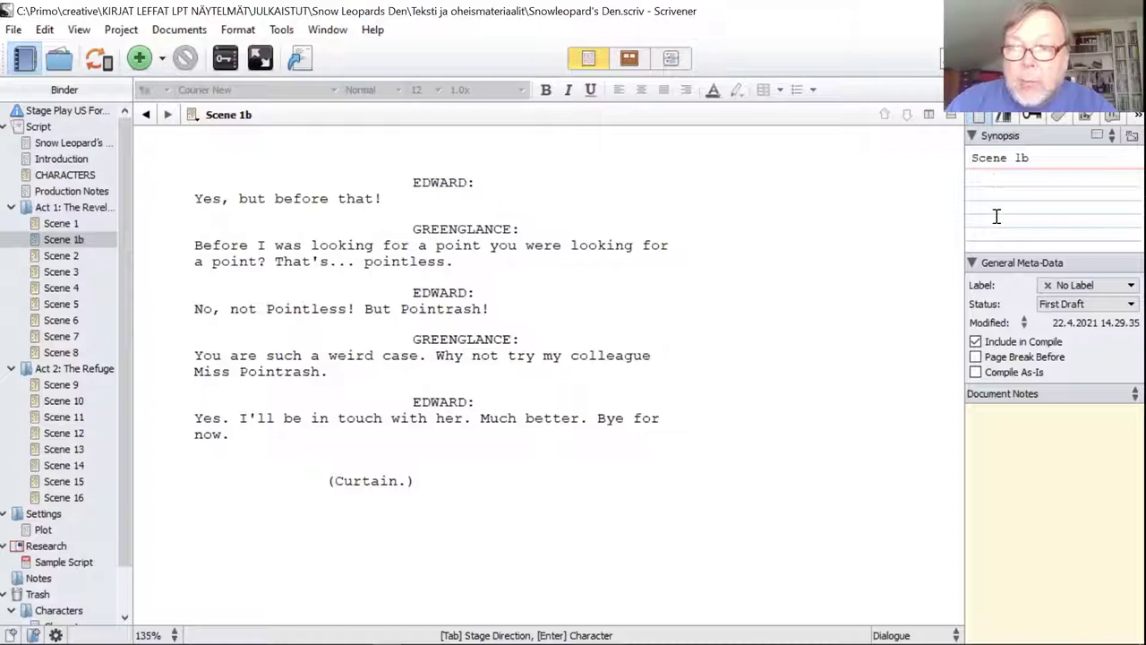
text(dwkewodkeokd)
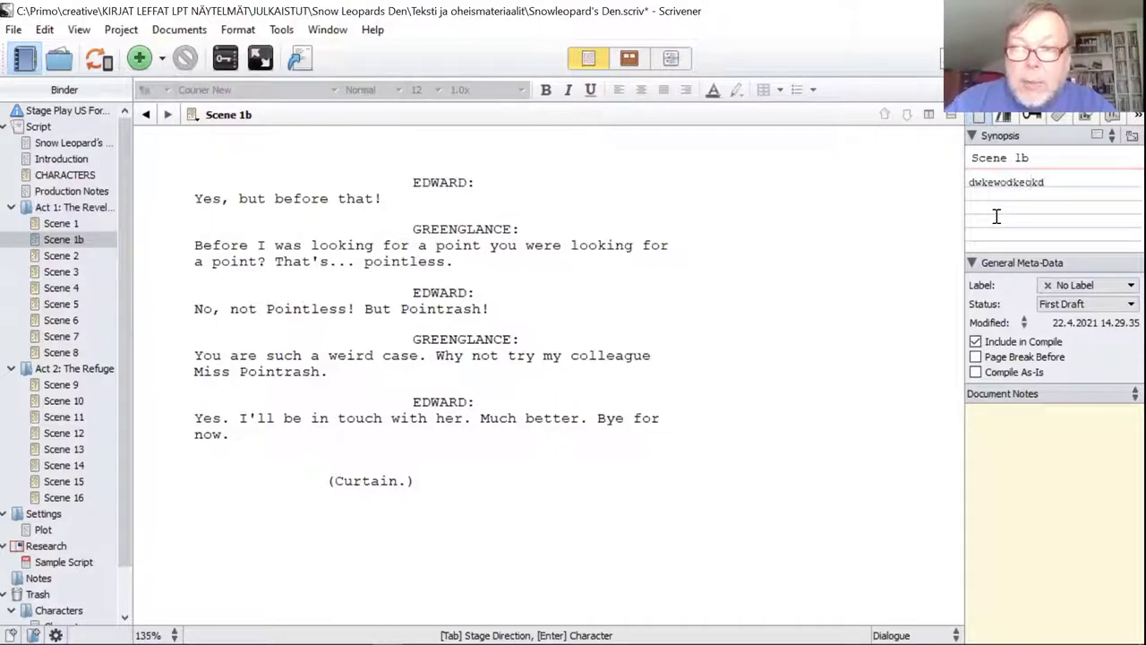
click(806, 285)
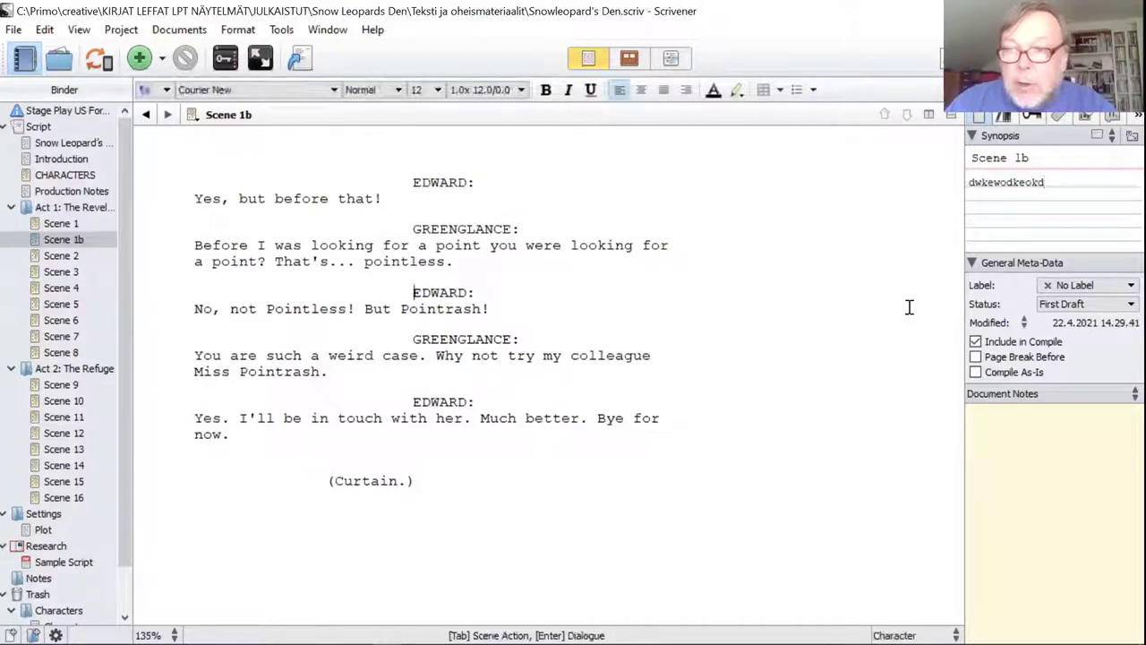
Set the status of Scene 1b to Final Draft and compare it with Scene 1's status
click(1098, 304)
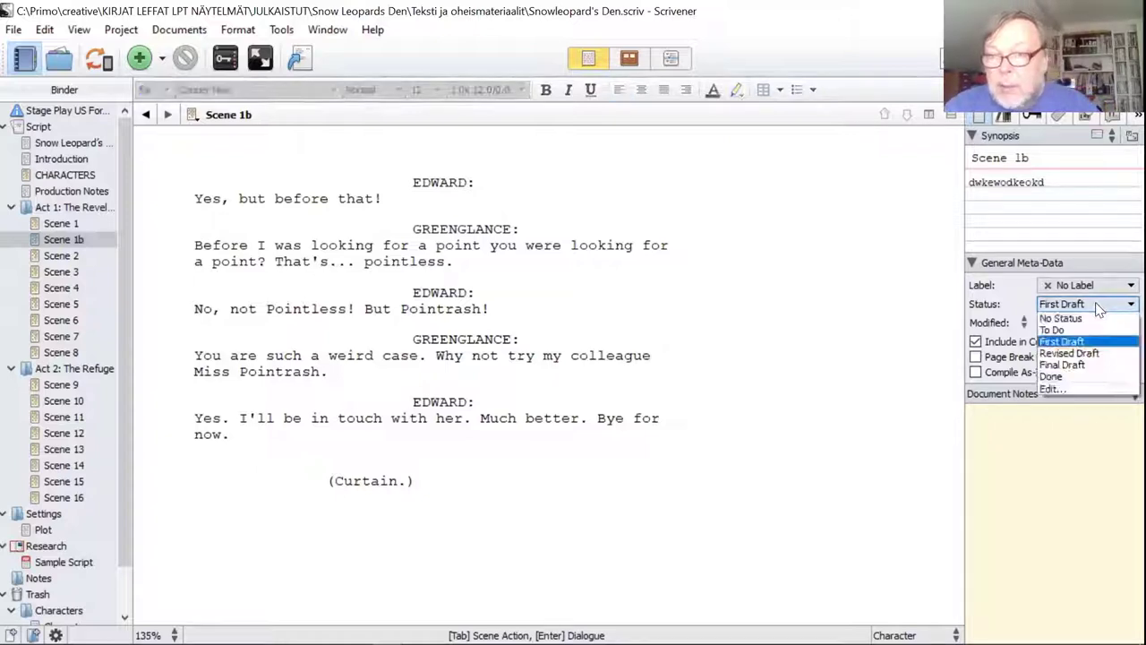
click(1091, 365)
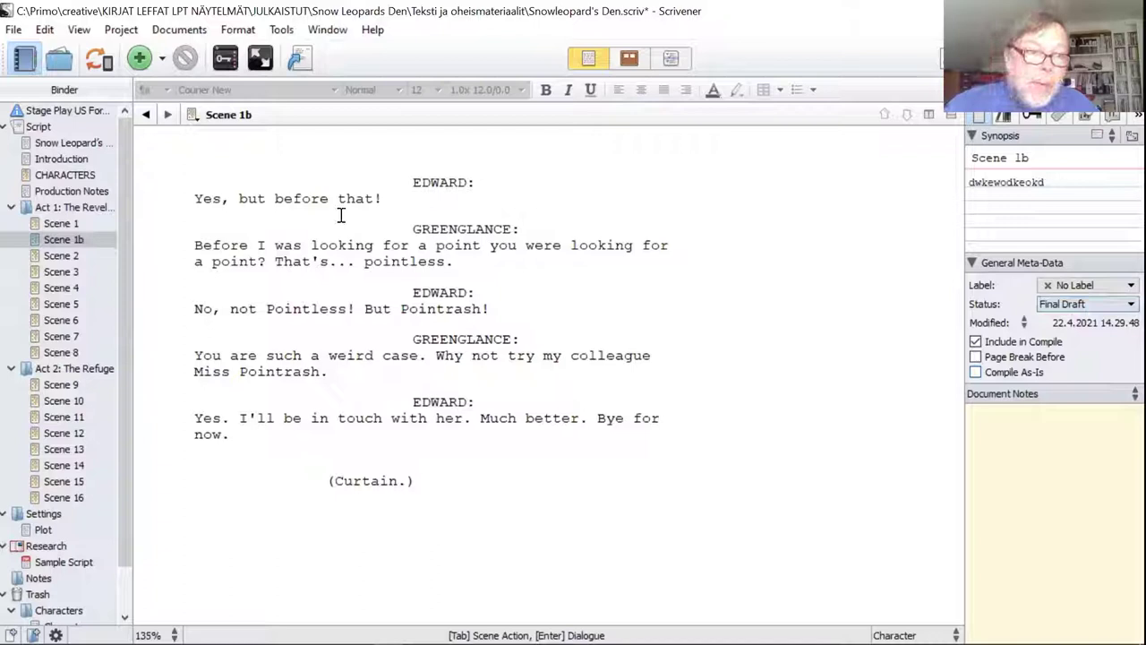
click(59, 224)
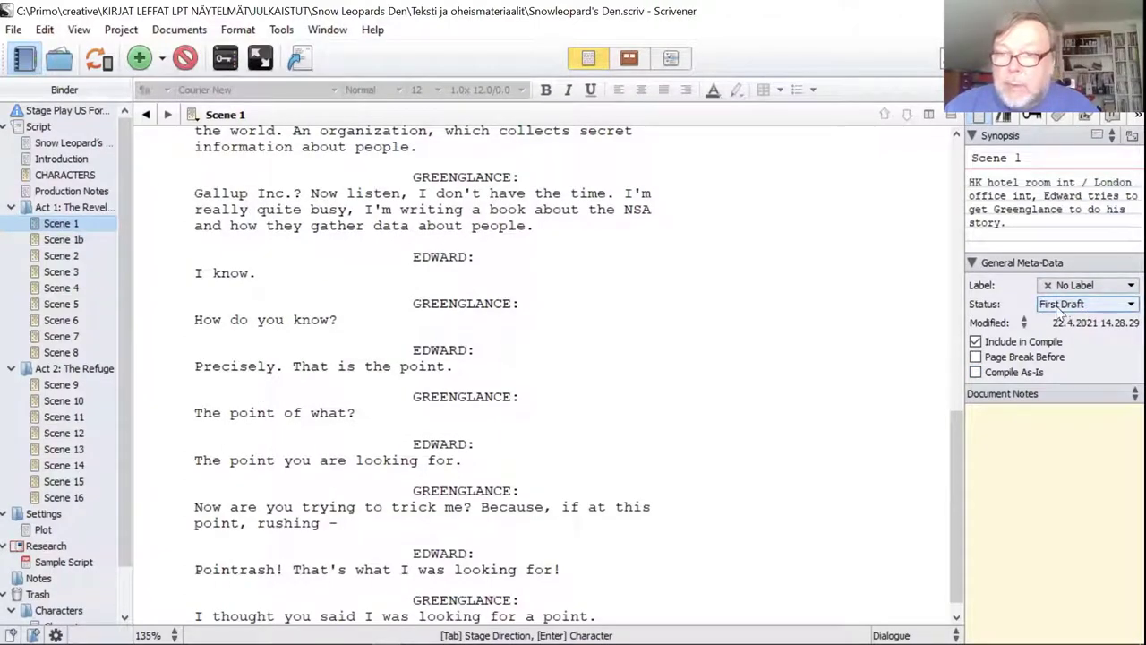
click(626, 196)
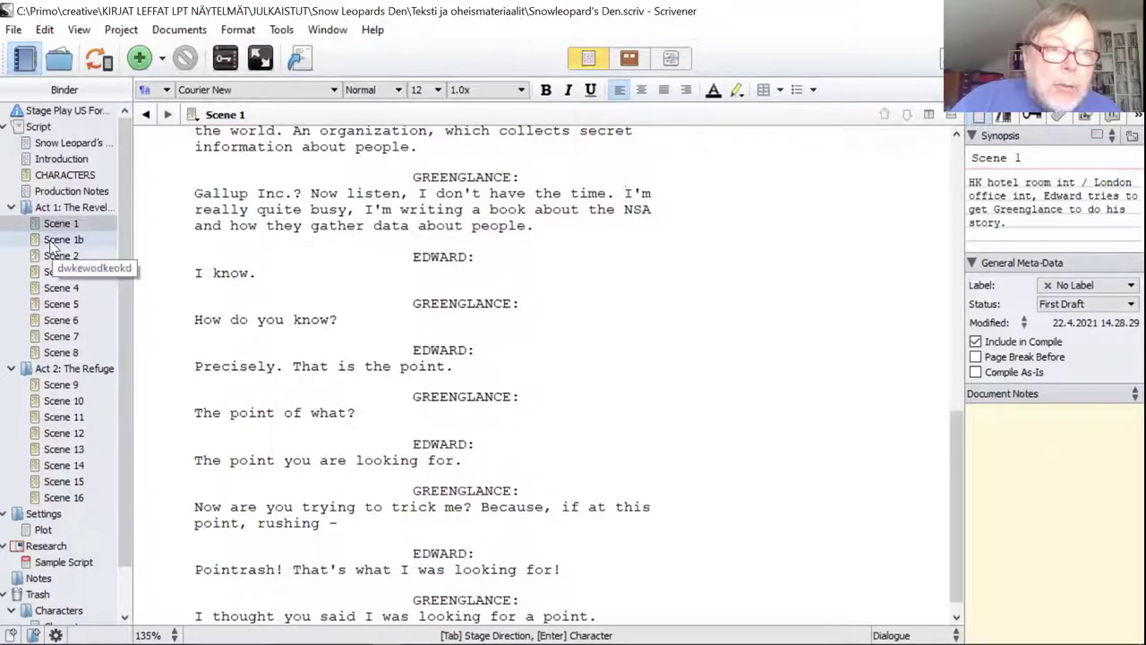
Review the Act 1 scene cards and their status stamps on the corkboard, and look at Scene 1's text
click(74, 209)
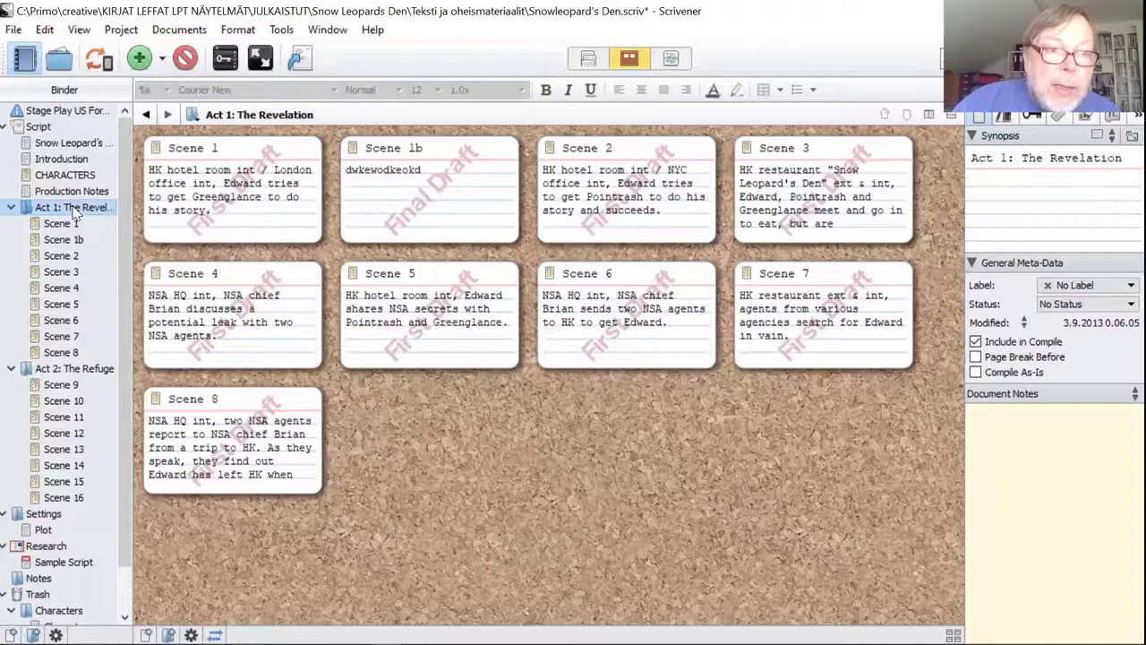
right_click(76, 210)
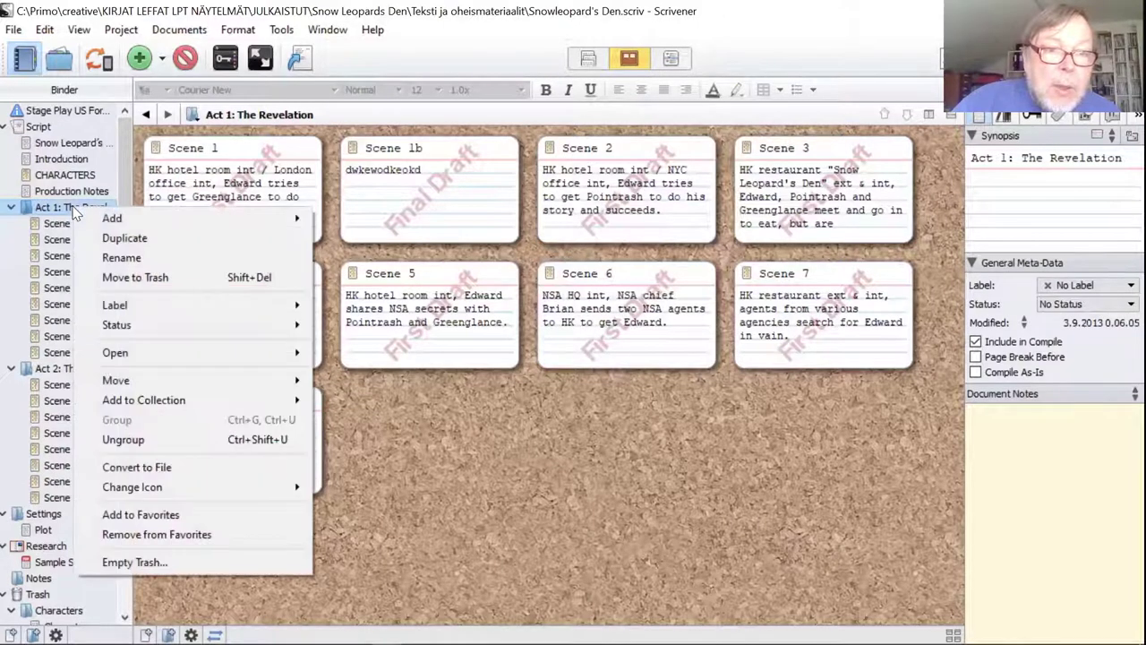
key(Escape)
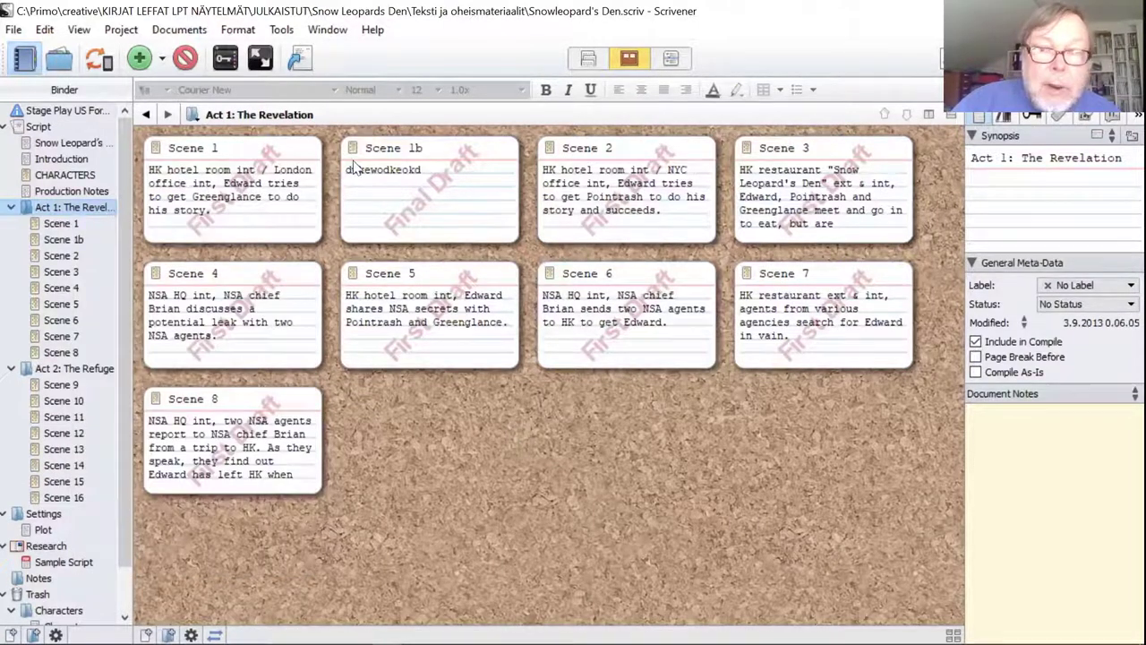
click(49, 223)
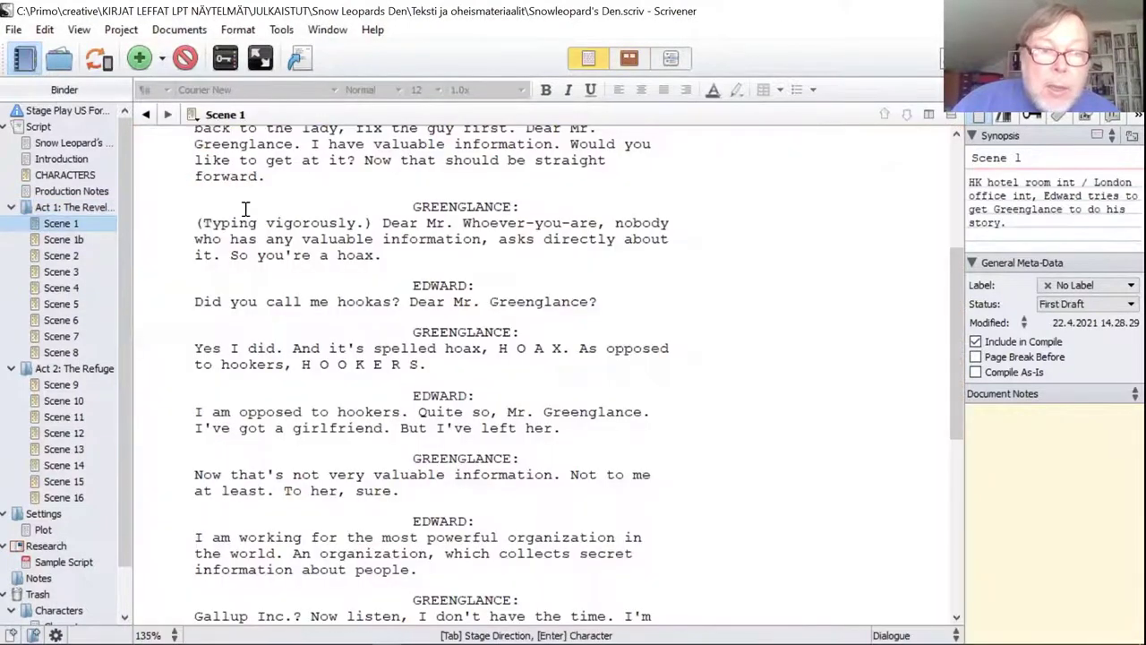
Display Act 1: The Revelation as an outline, and show the outline of Act 2: The Refuge too
click(79, 209)
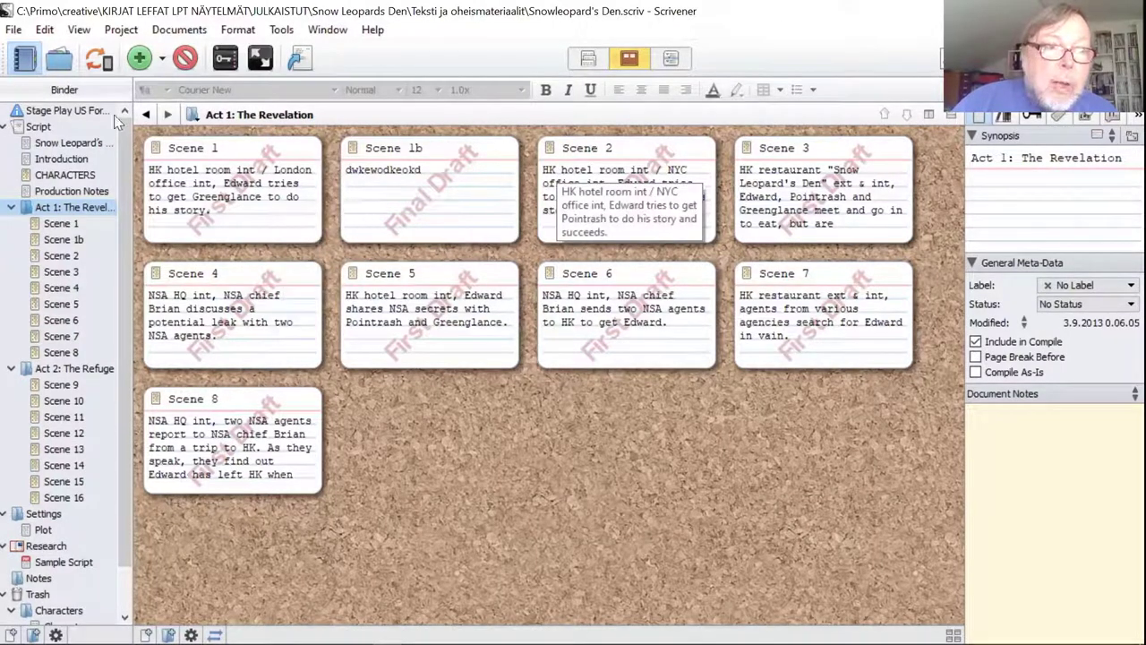
click(80, 29)
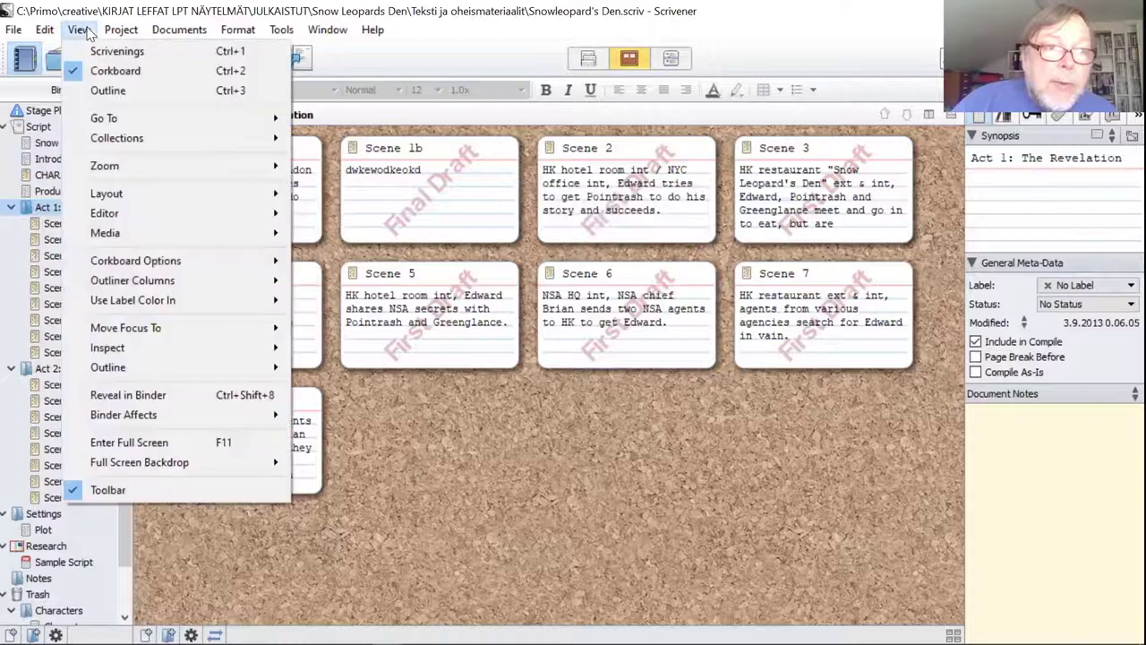
click(106, 90)
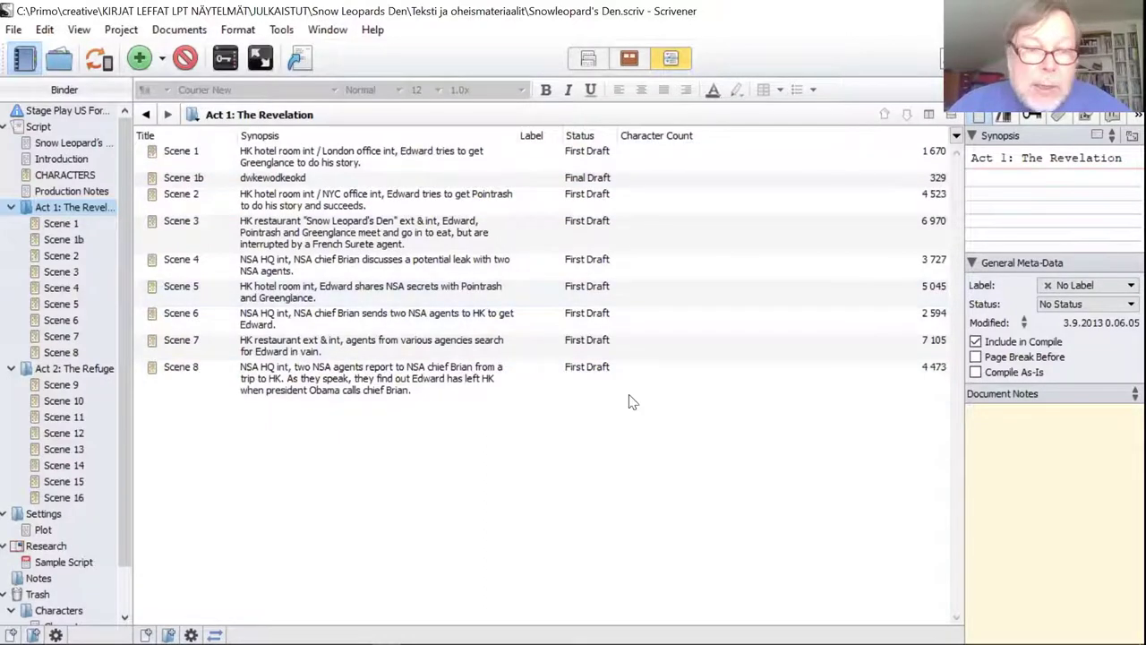
click(57, 374)
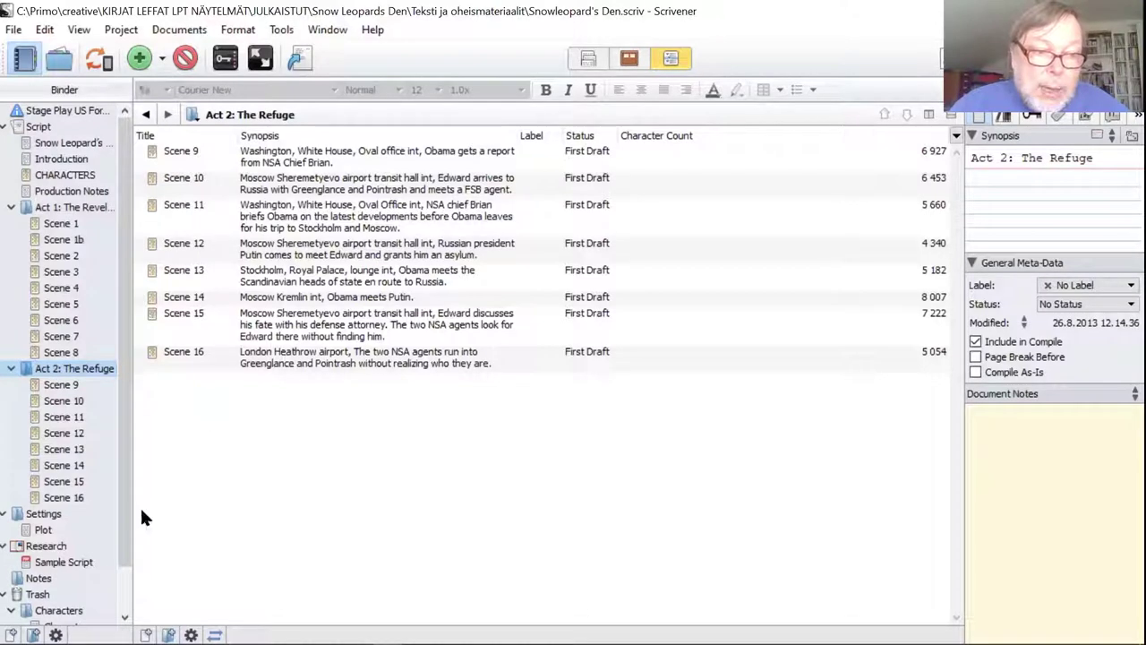
Examine the trashed Characters folder and its document, and the CHARACTERS list in the script
drag(121, 489, 120, 519)
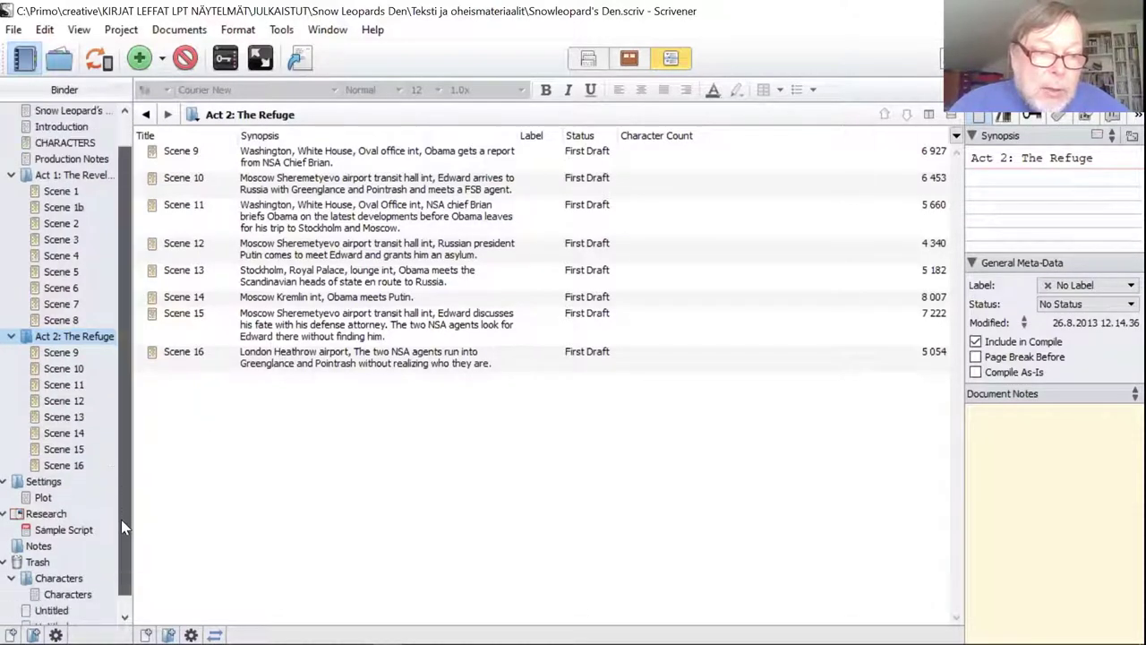
scroll(121, 520, down, 1)
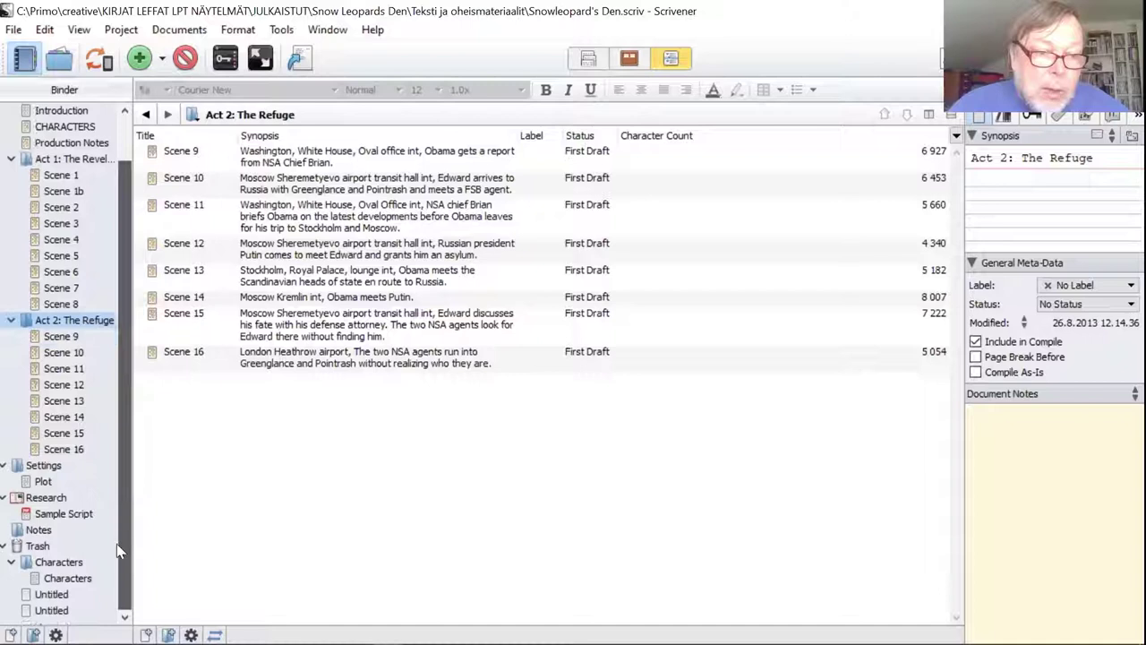
click(39, 562)
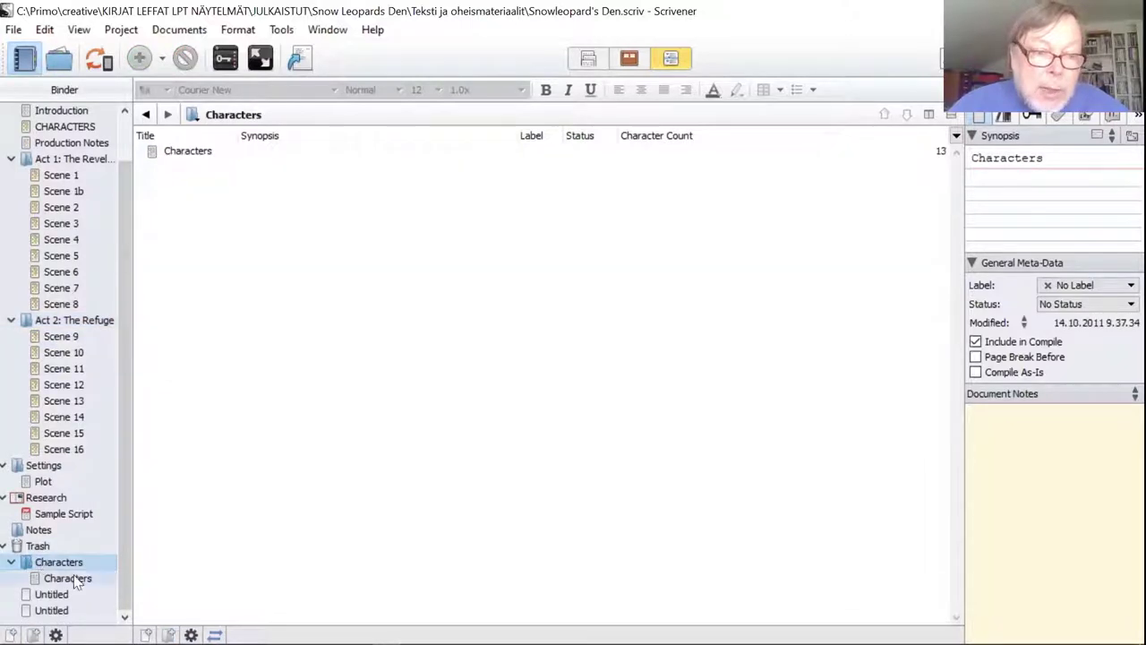
click(79, 580)
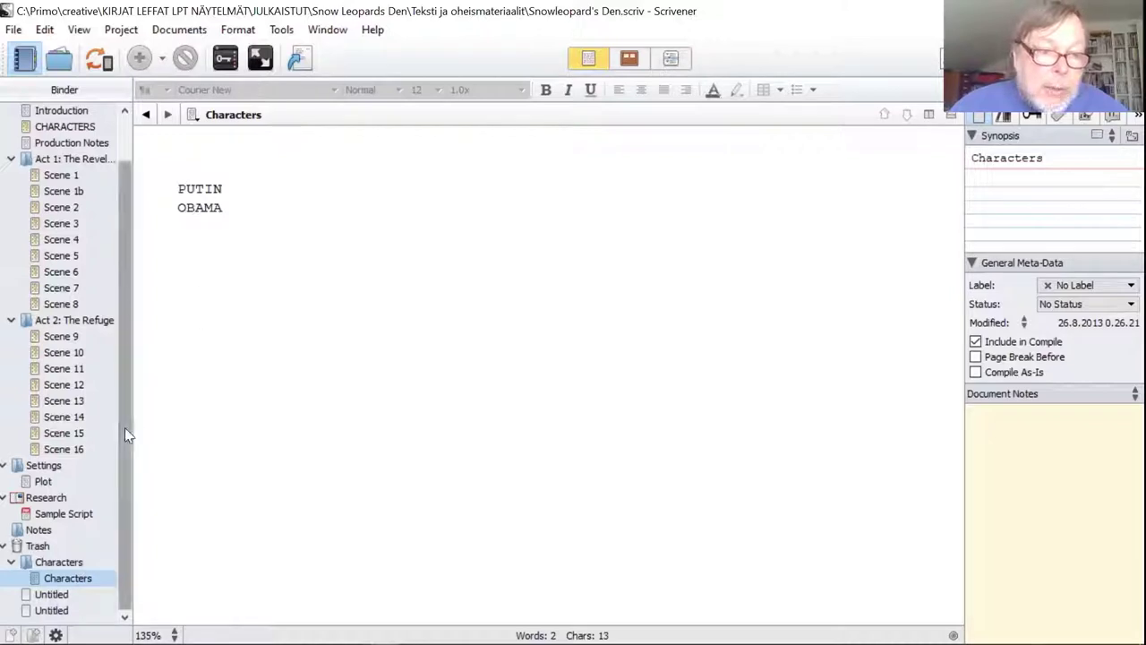
scroll(125, 427, up, 1)
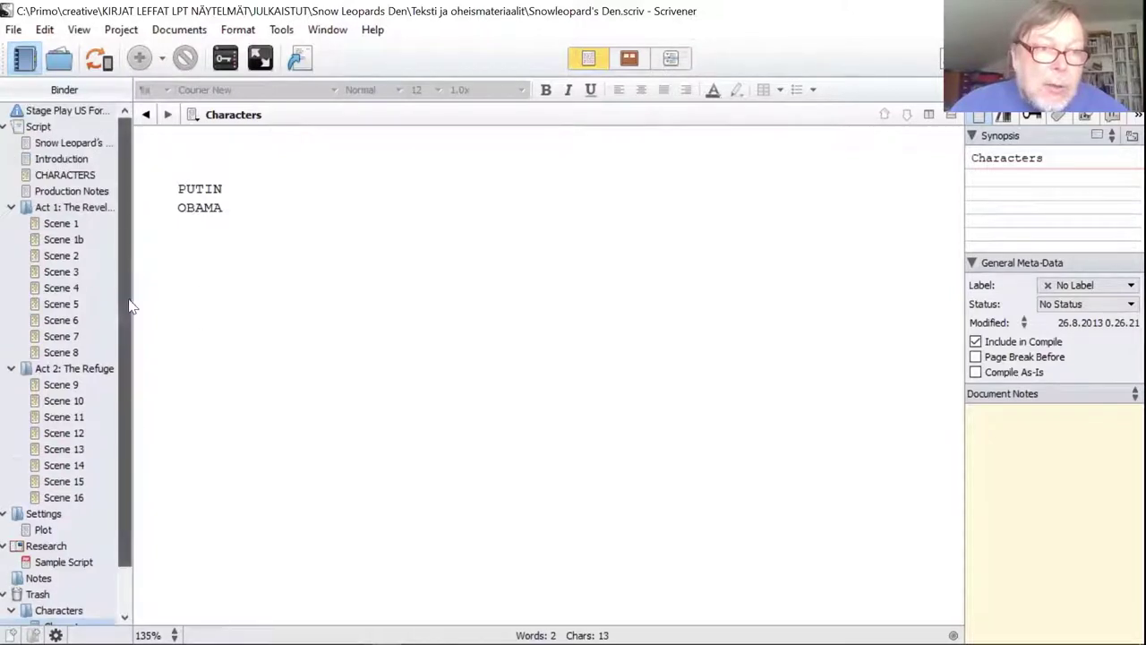
click(72, 177)
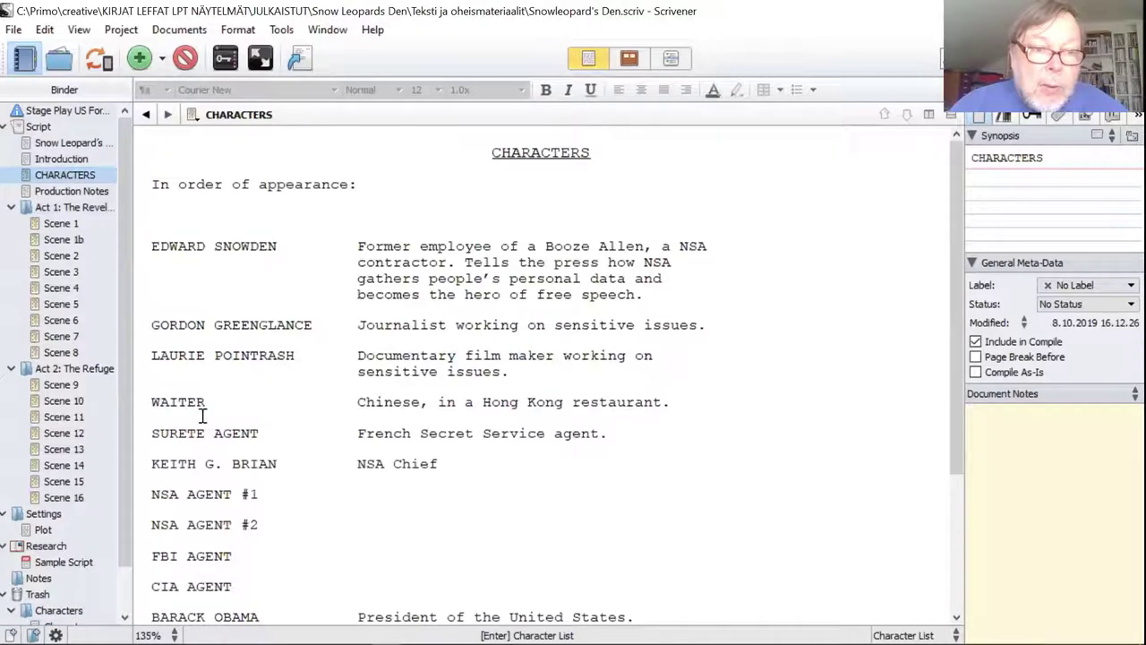
scroll(123, 303, down, 1)
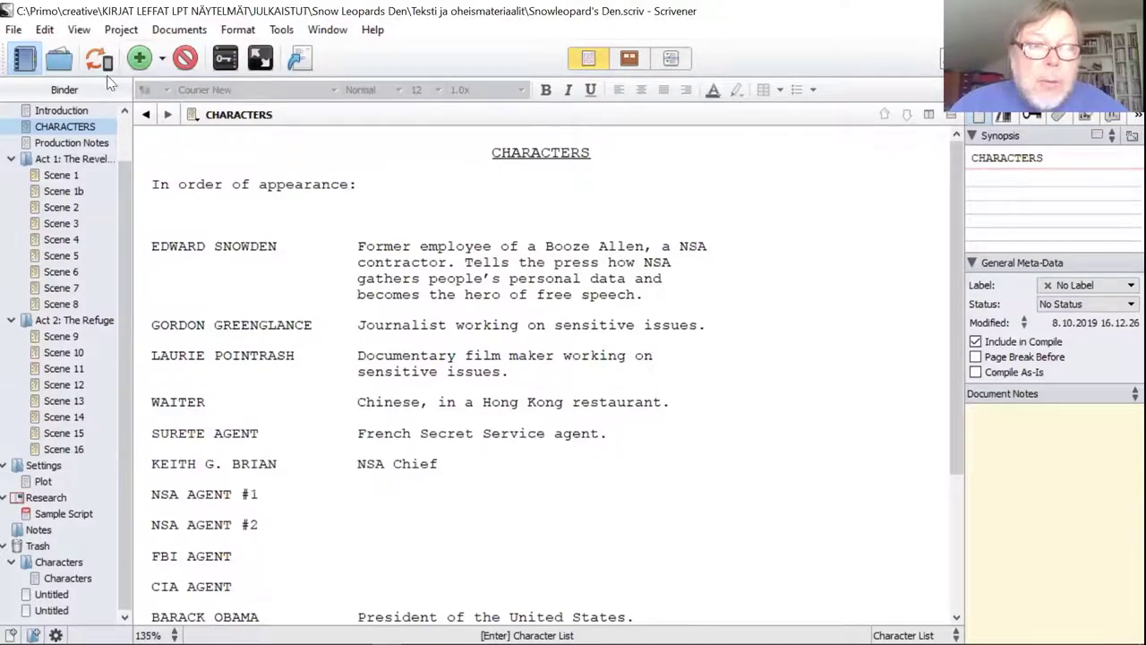
click(79, 32)
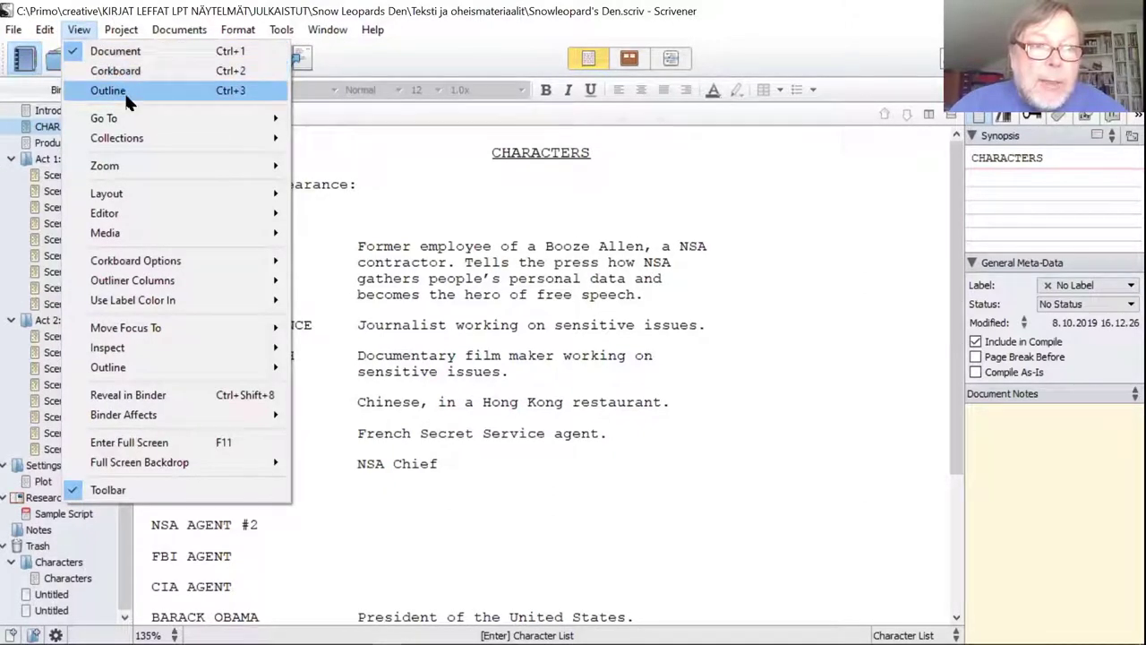
mouse_move(134, 119)
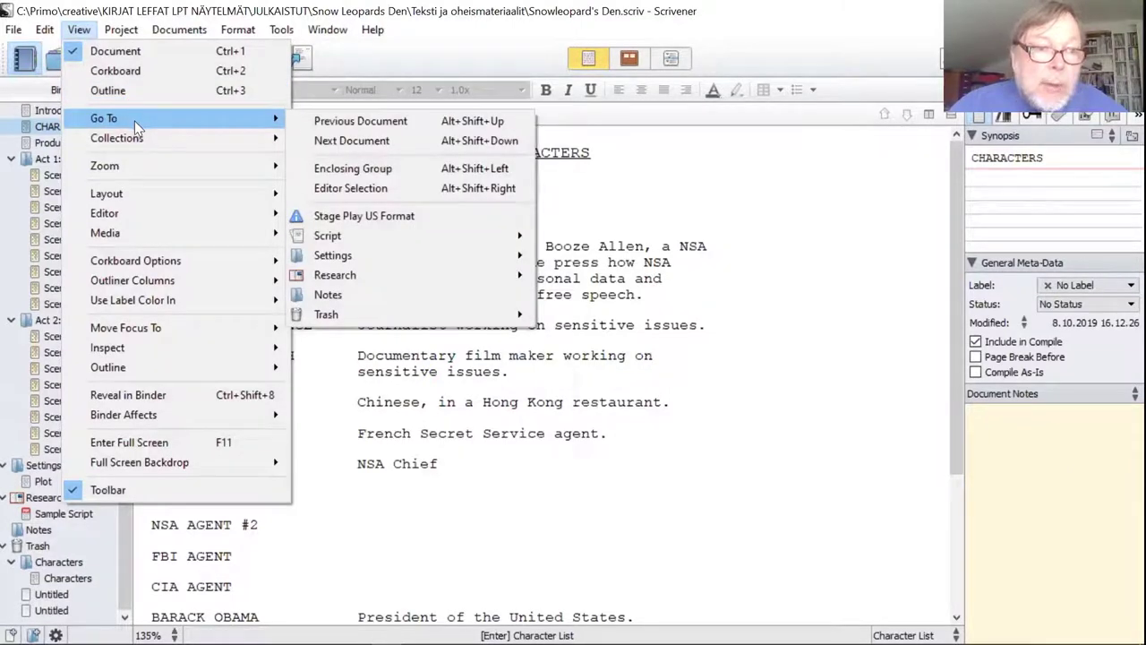
mouse_move(141, 171)
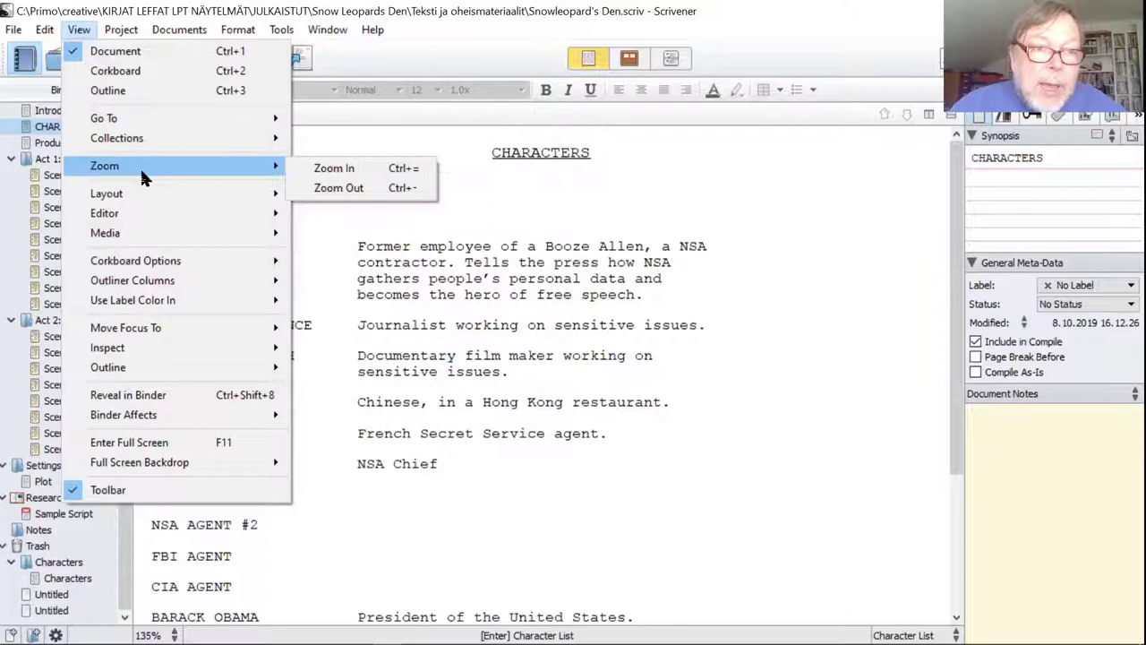
mouse_move(140, 197)
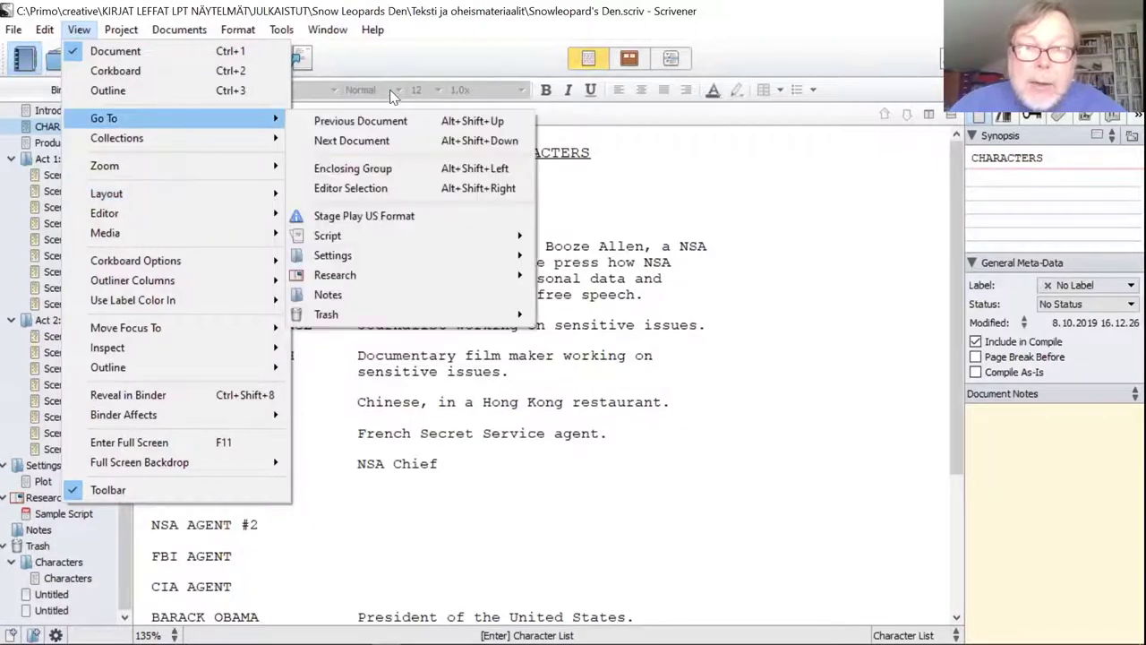
click(391, 439)
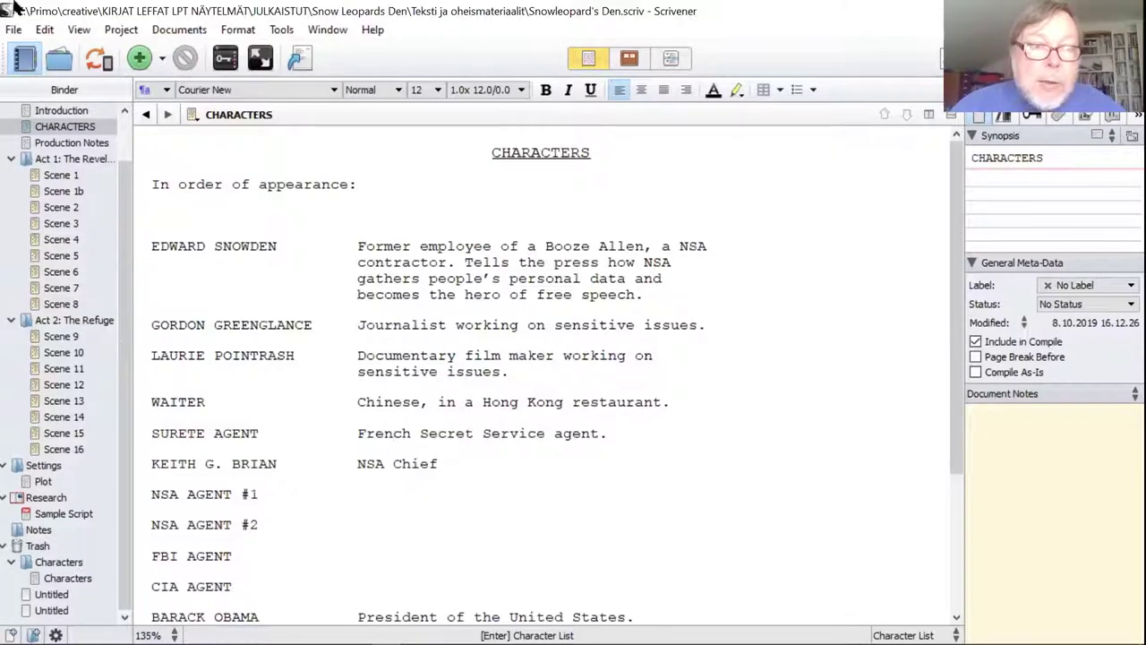
Hide the Binder from the layout while the CHARACTERS document is open
click(81, 32)
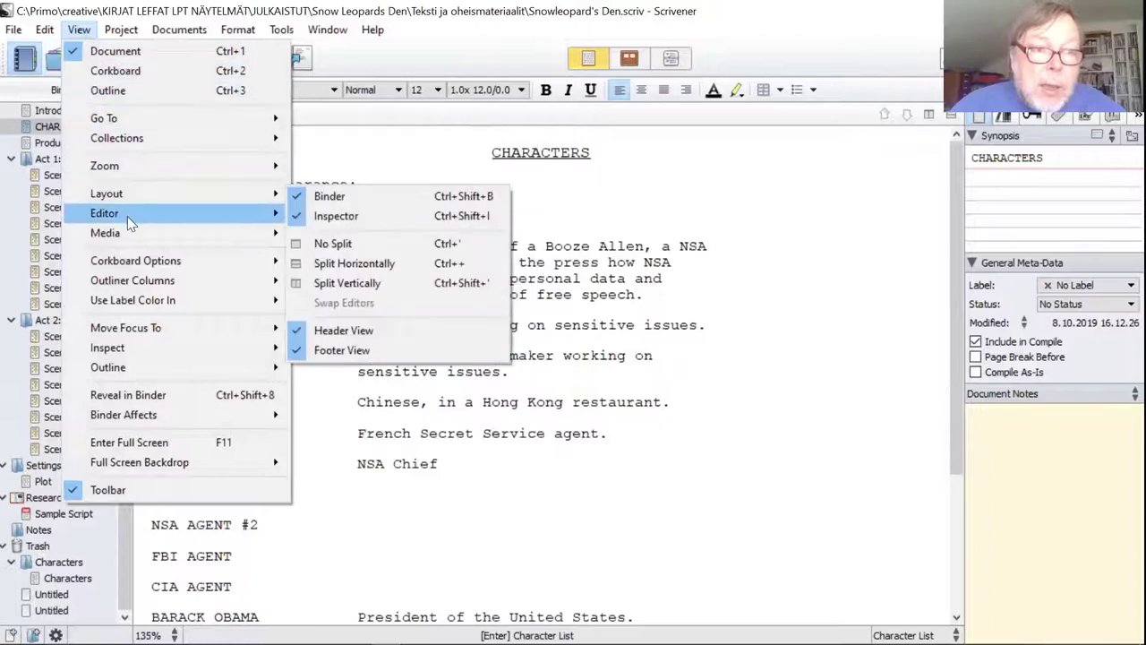
mouse_move(132, 232)
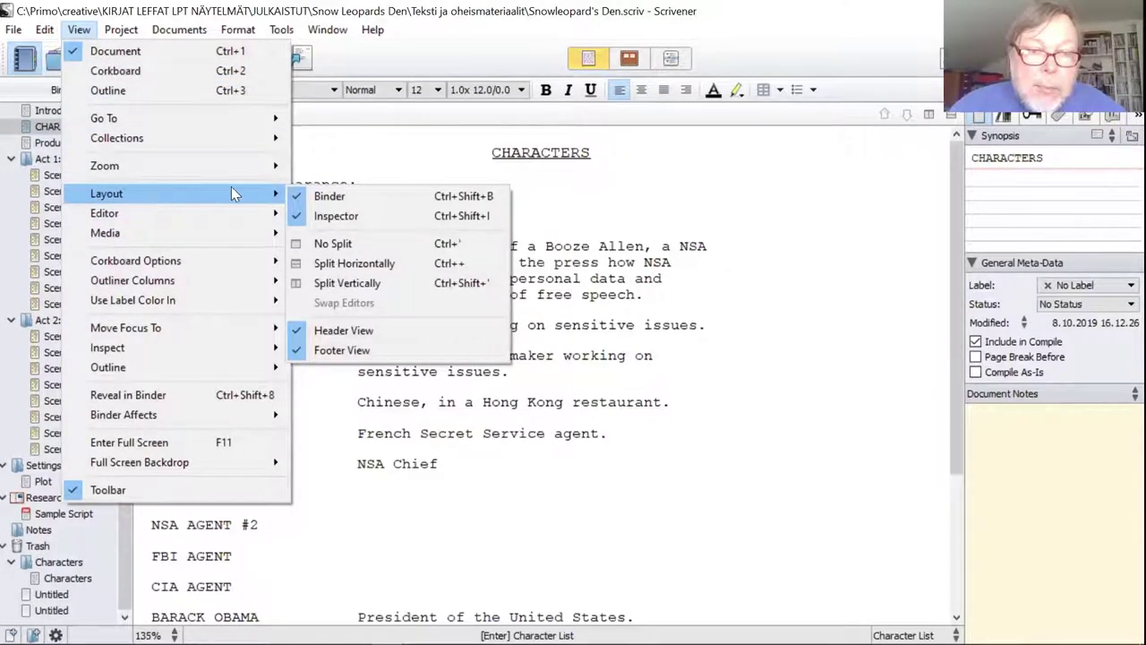
click(327, 196)
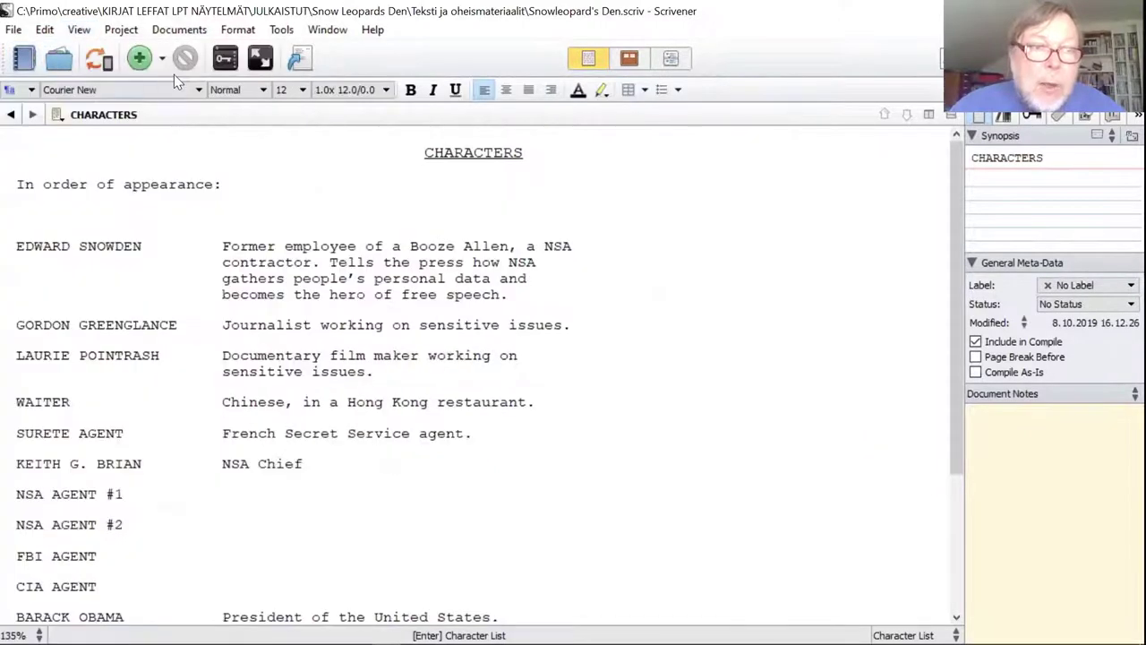
Hide the Inspector as well so only the editor with the CHARACTERS document remains
click(77, 32)
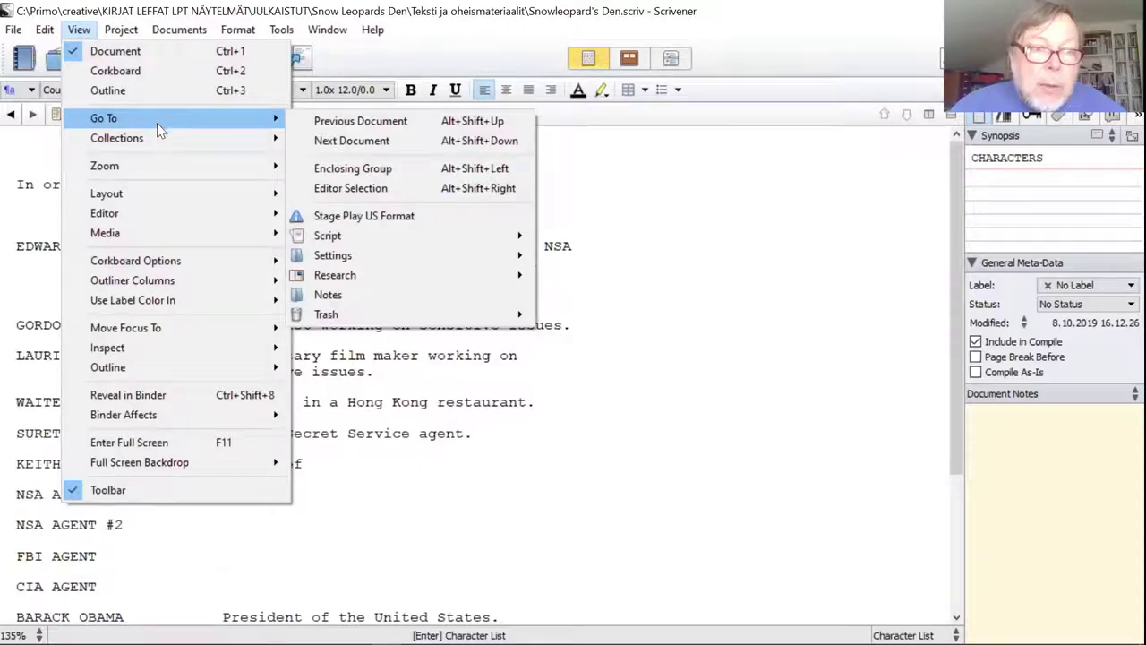
mouse_move(153, 196)
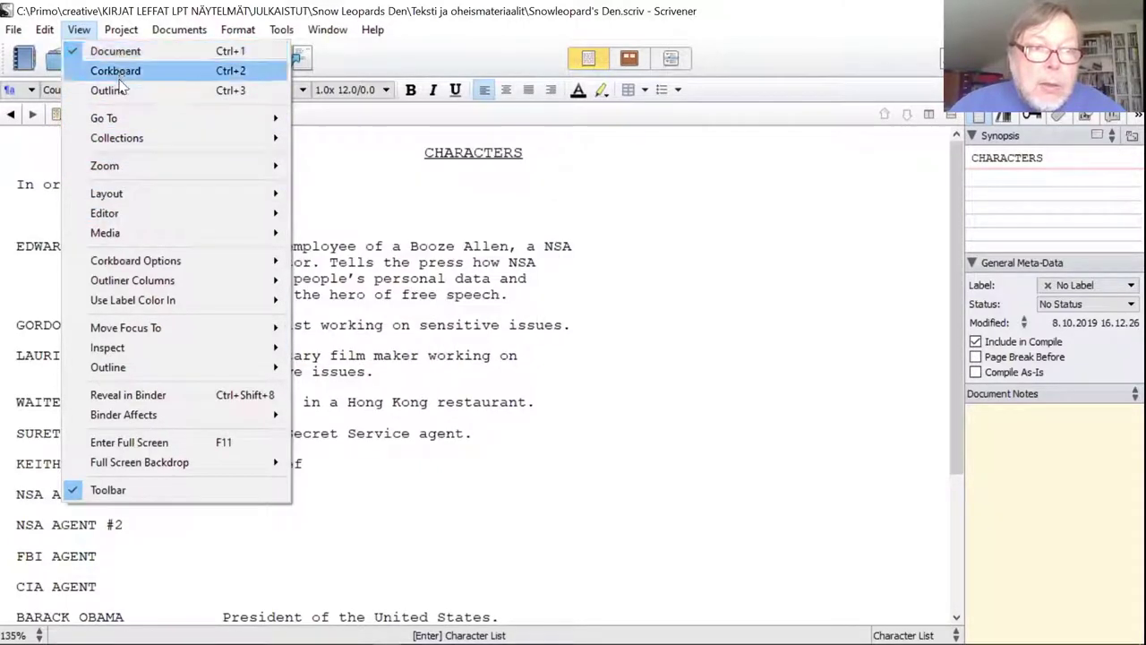
mouse_move(140, 221)
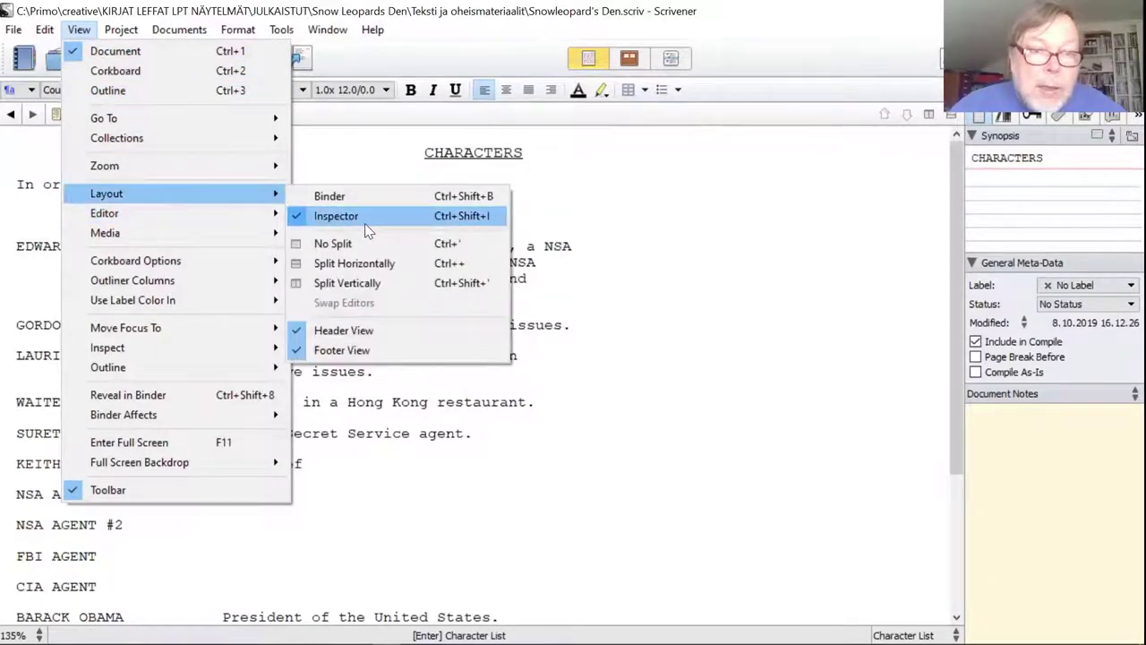
click(364, 223)
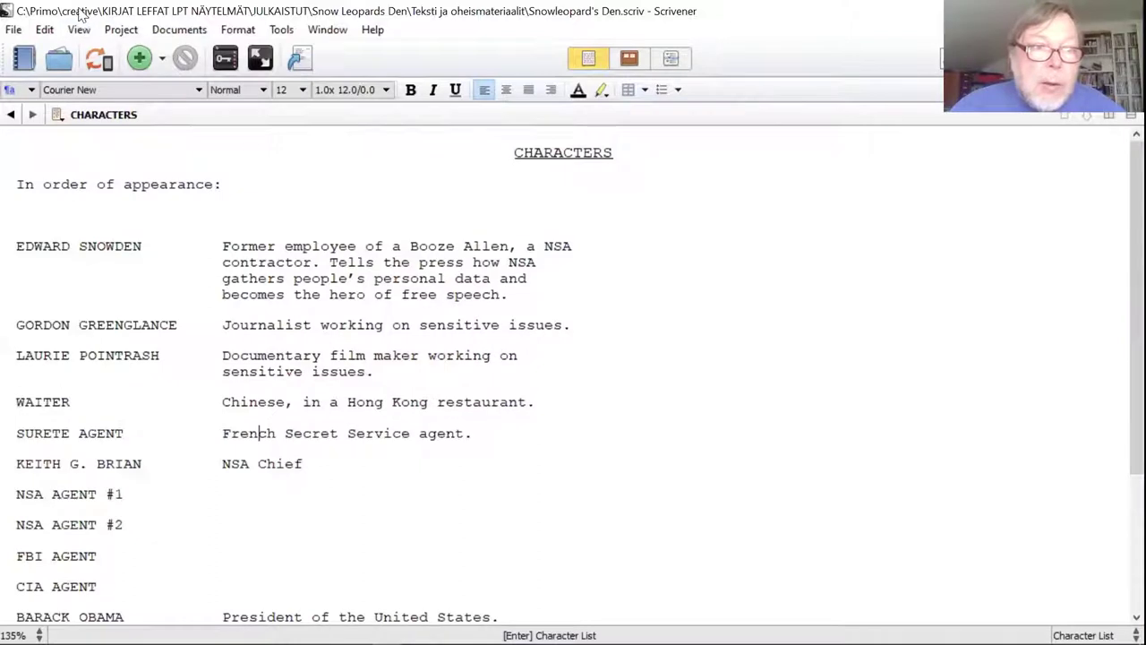